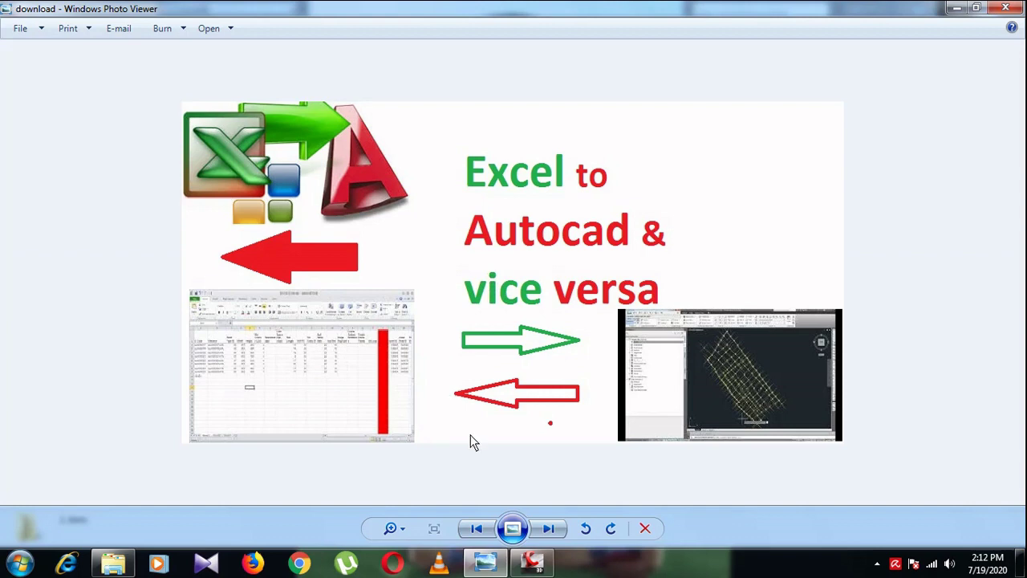
- Open the edit survey-points CSV from the D: EXCEL TO CAD folder in Excel
left_click(113, 562)
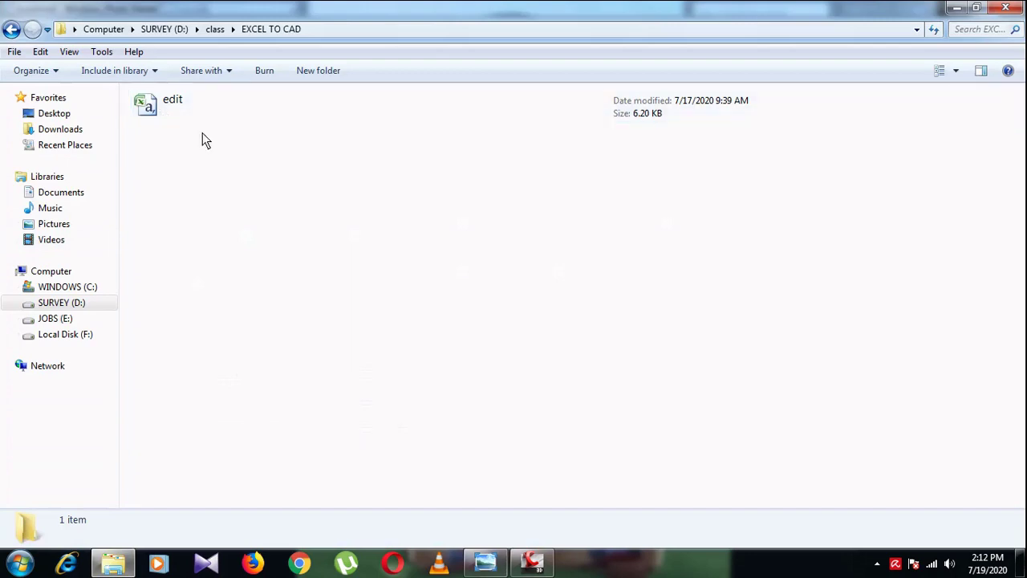
double_click(166, 108)
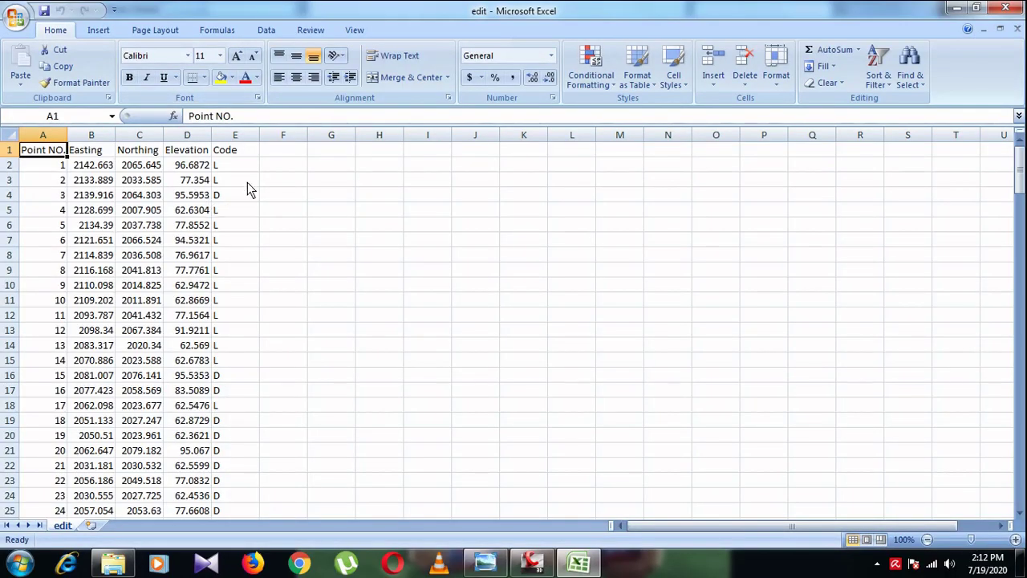
- Discard the stray unfinished entries in cells H2 and H3
left_click(277, 166)
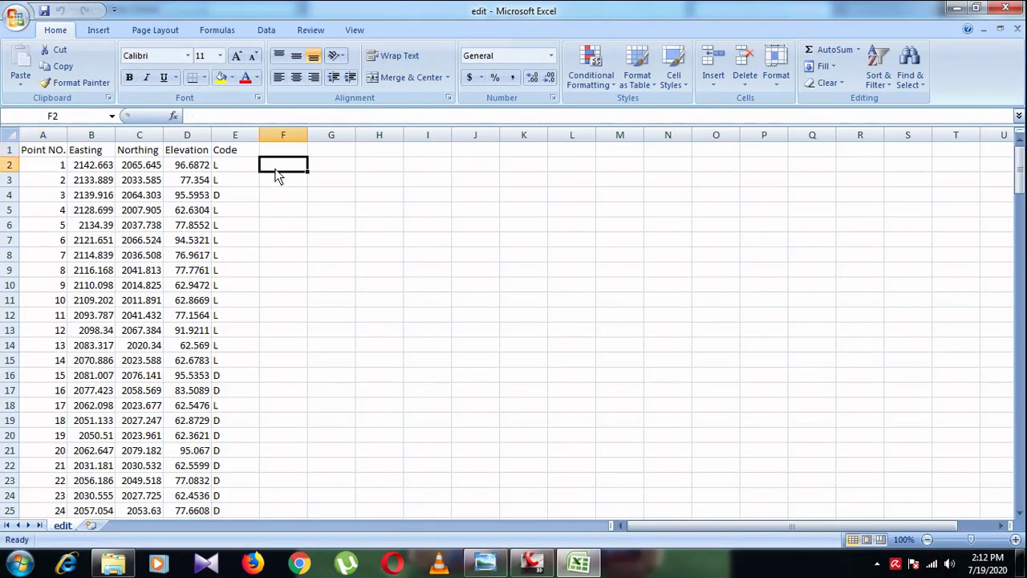
left_click(387, 170)
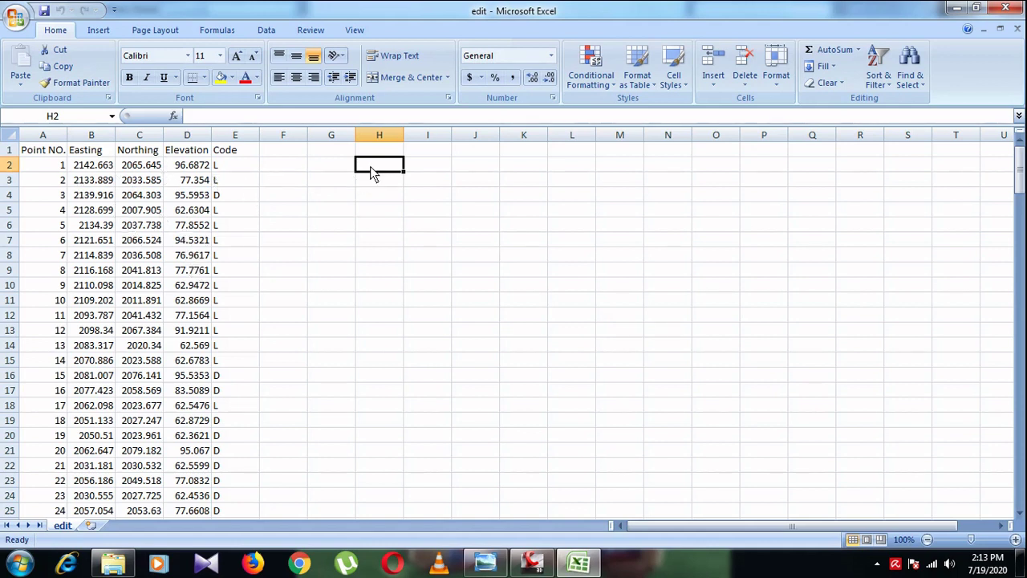
type("=")
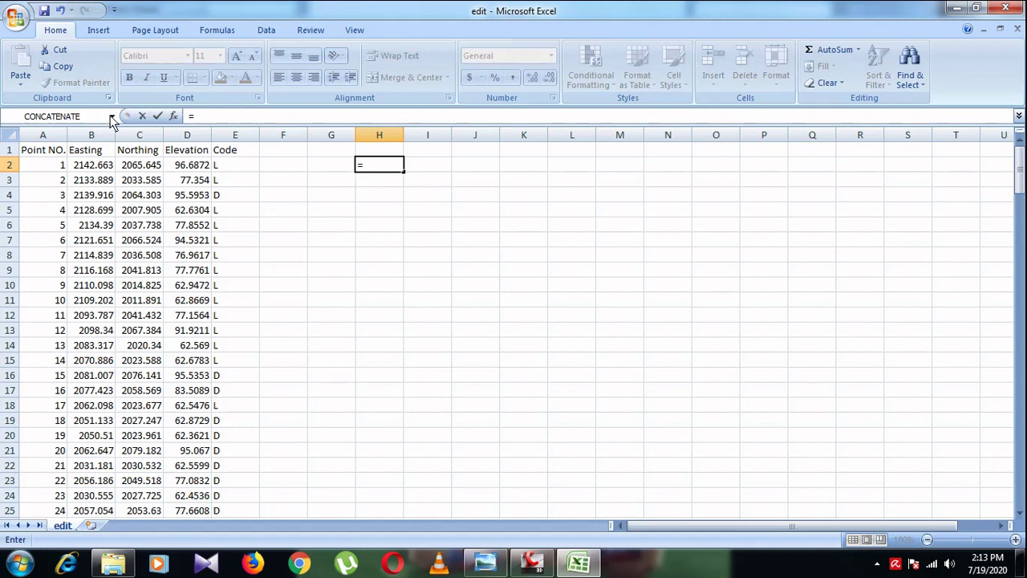
left_click(401, 195)
key("Escape")
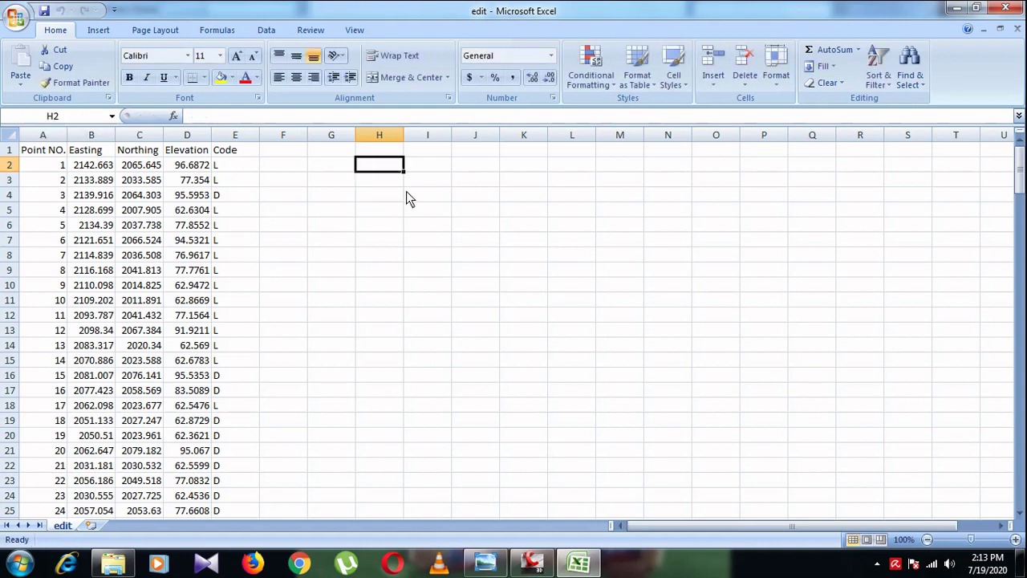
left_click(385, 183)
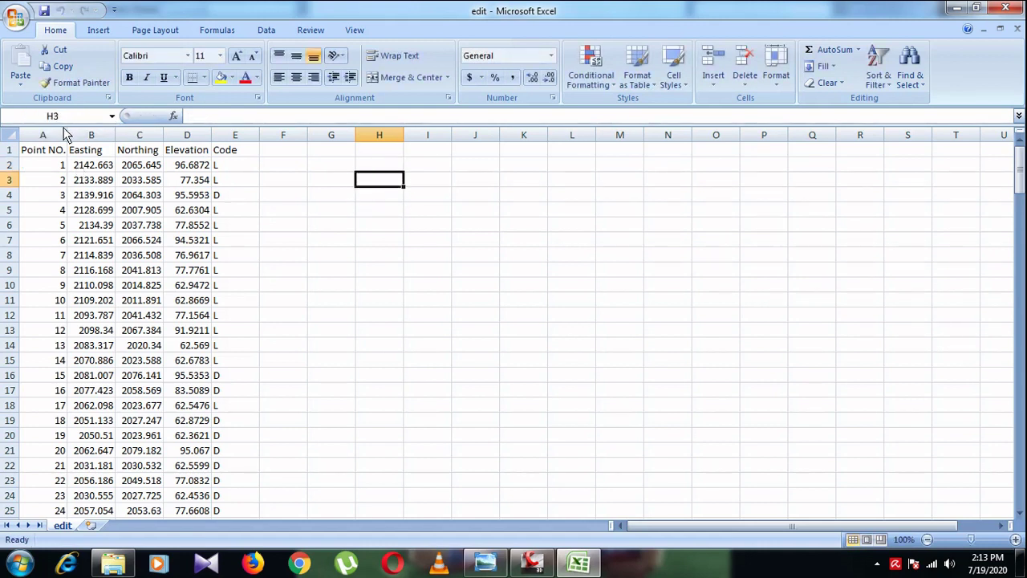
left_click(112, 117)
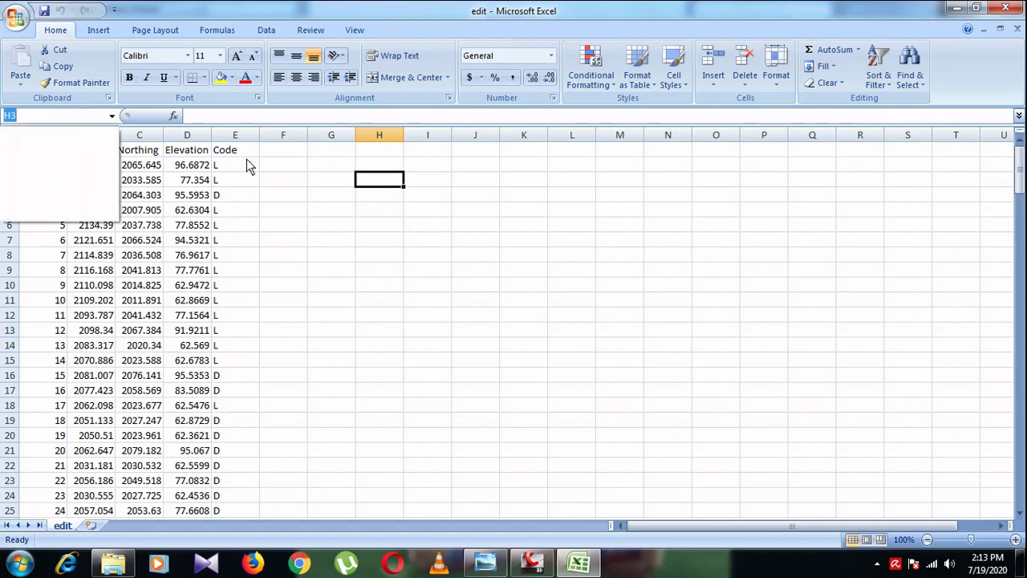
left_click(382, 186)
type("-")
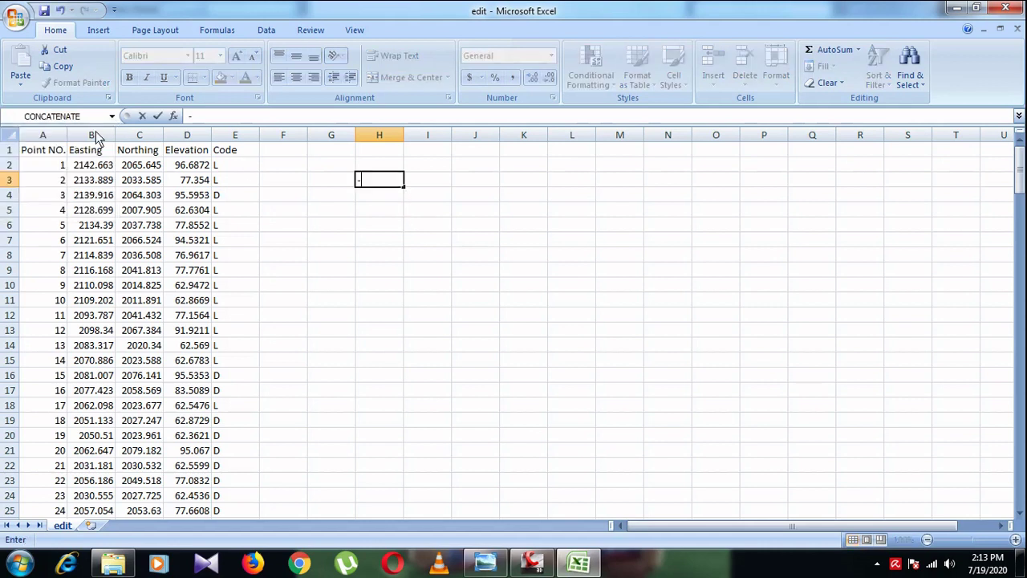
key("F2")
key("Escape")
- Begin a new formula with = in cell I2
left_click(381, 167)
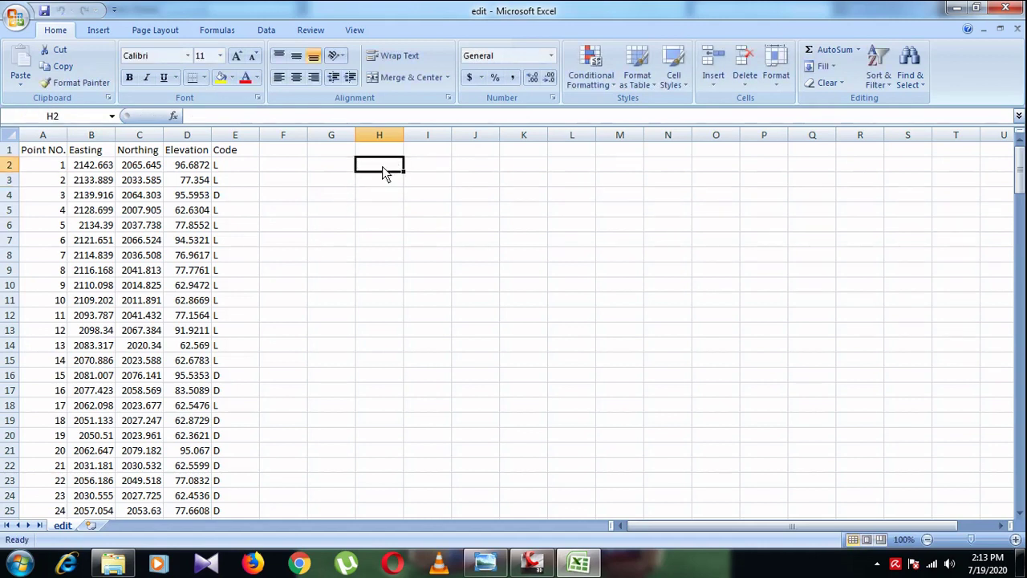
left_click(426, 167)
type("=")
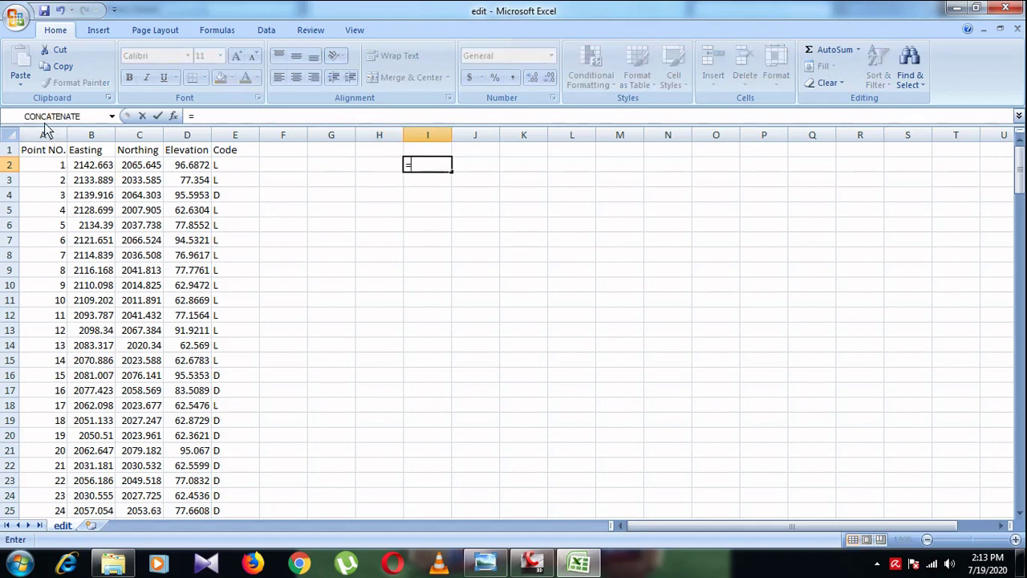
- Enter =CONCATENATE(B2,",",C2,",",D2) in I2, giving 2142.6627,2065.6453,96.6872
left_click(111, 117)
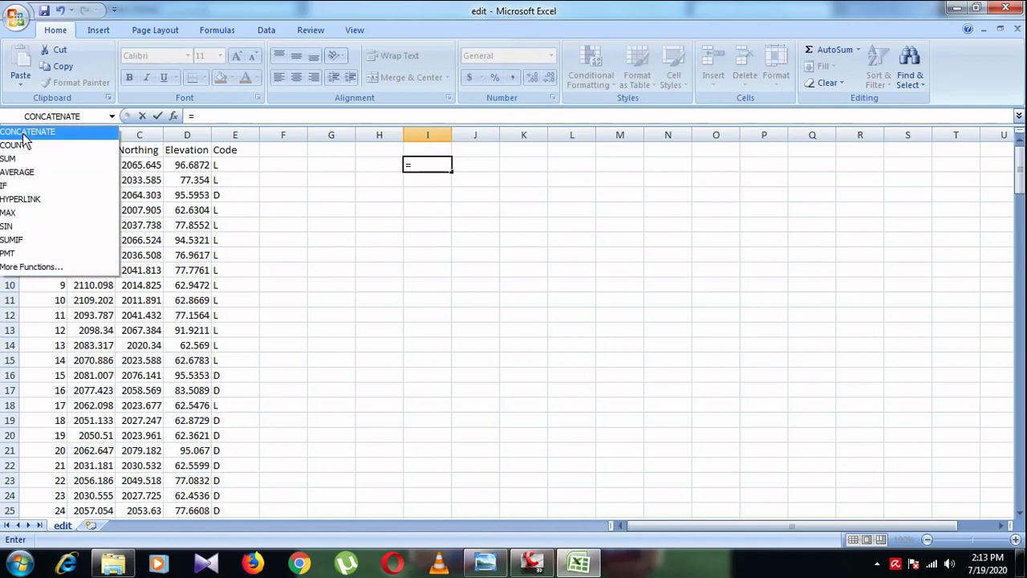
left_click(28, 131)
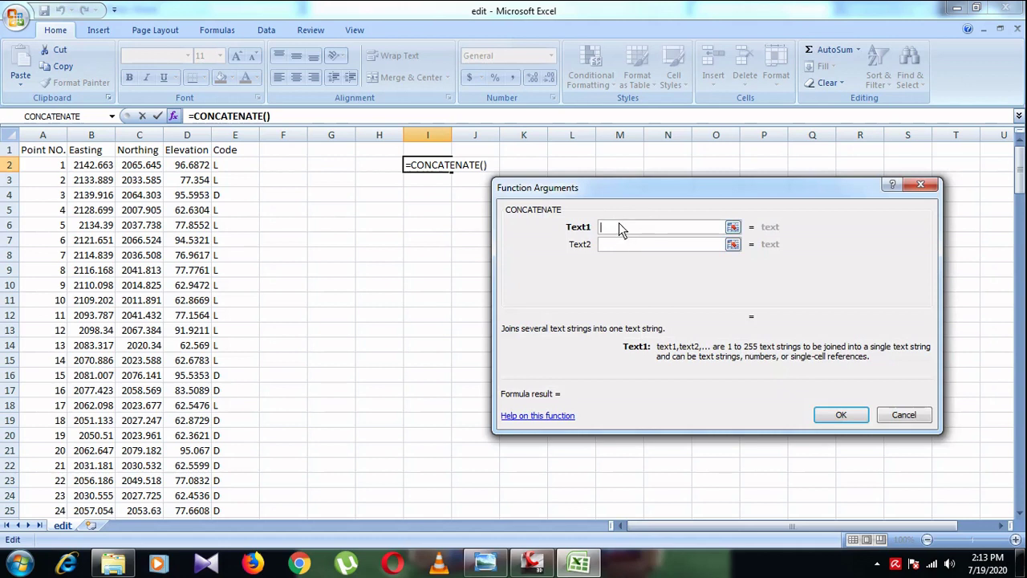
left_click(83, 167)
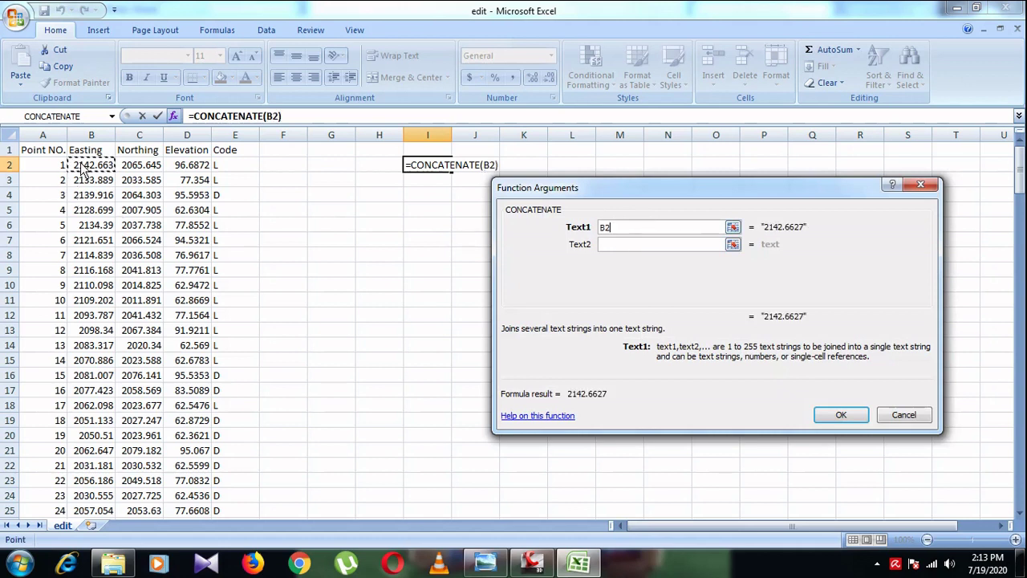
left_click(621, 245)
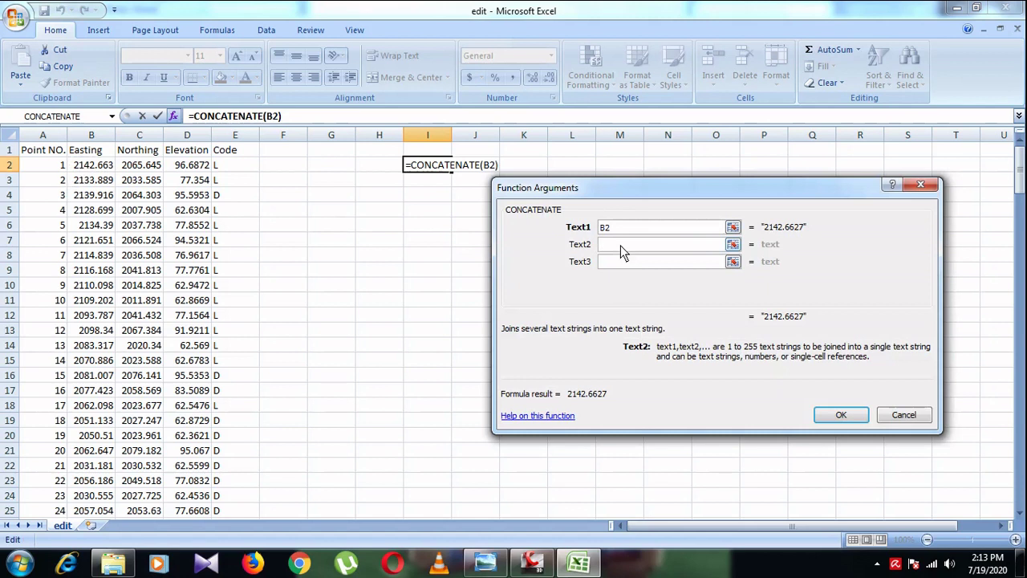
type(",")
left_click(619, 263)
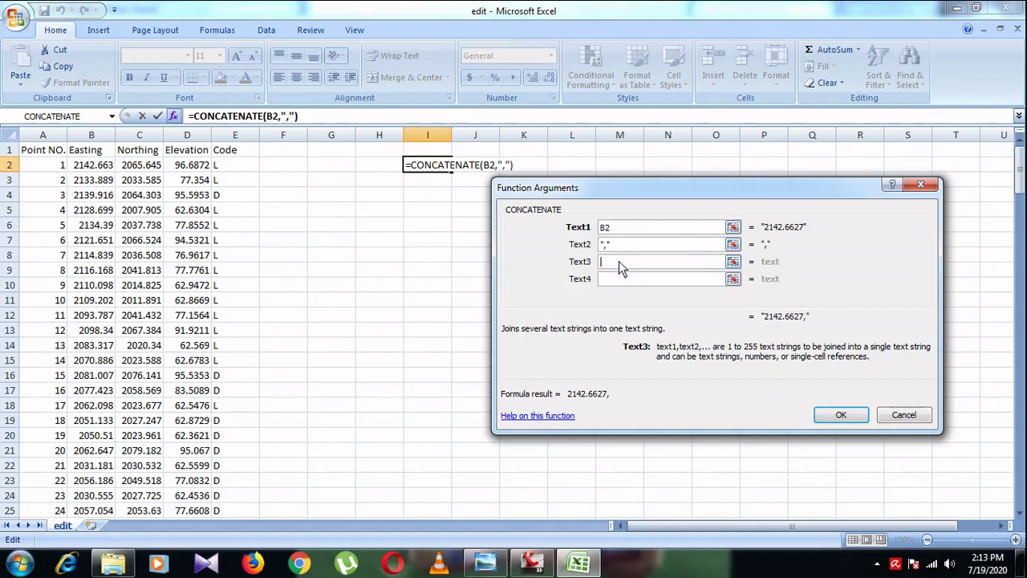
left_click(143, 167)
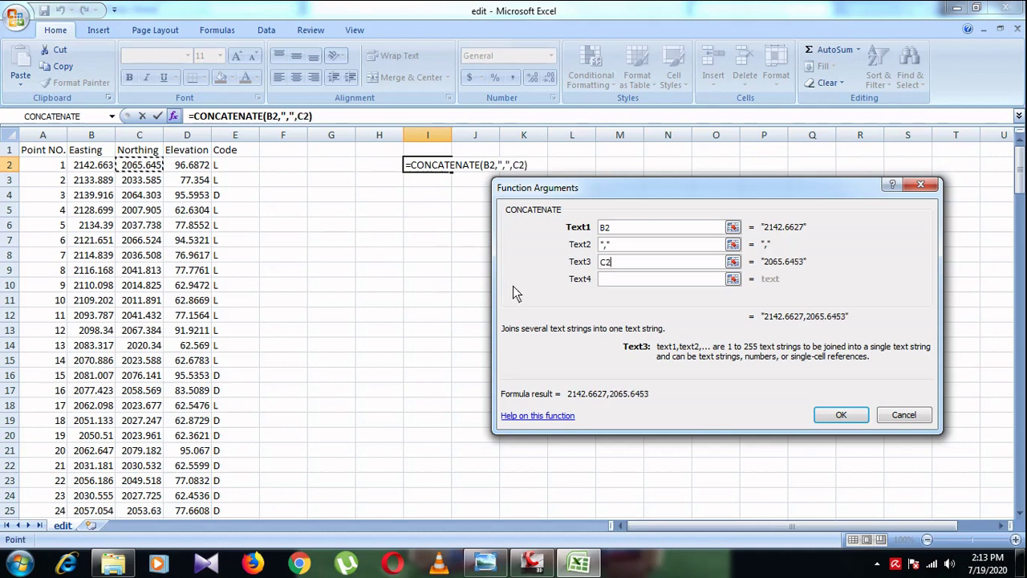
left_click(613, 283)
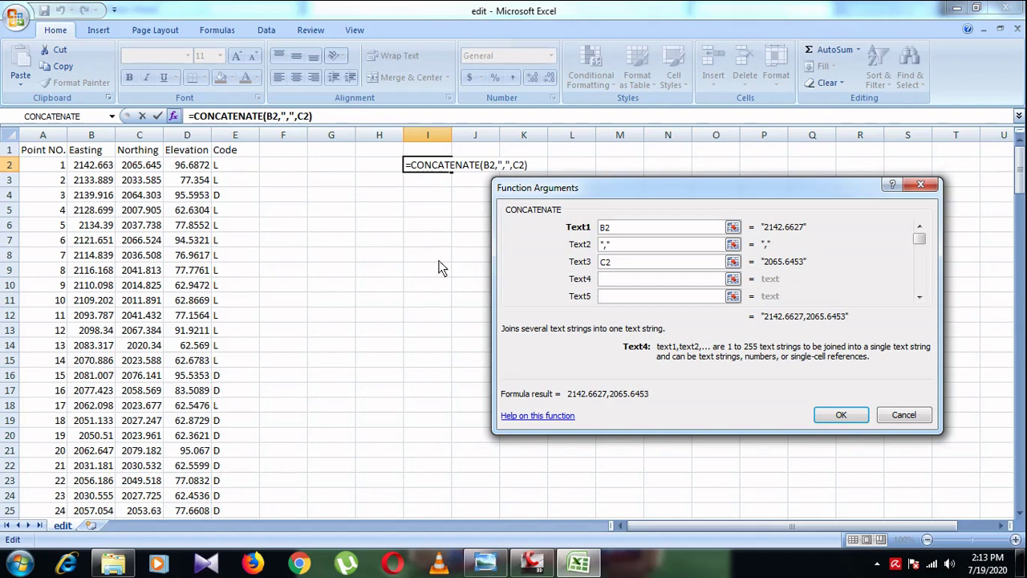
type(",")
left_click(614, 294)
left_click(193, 166)
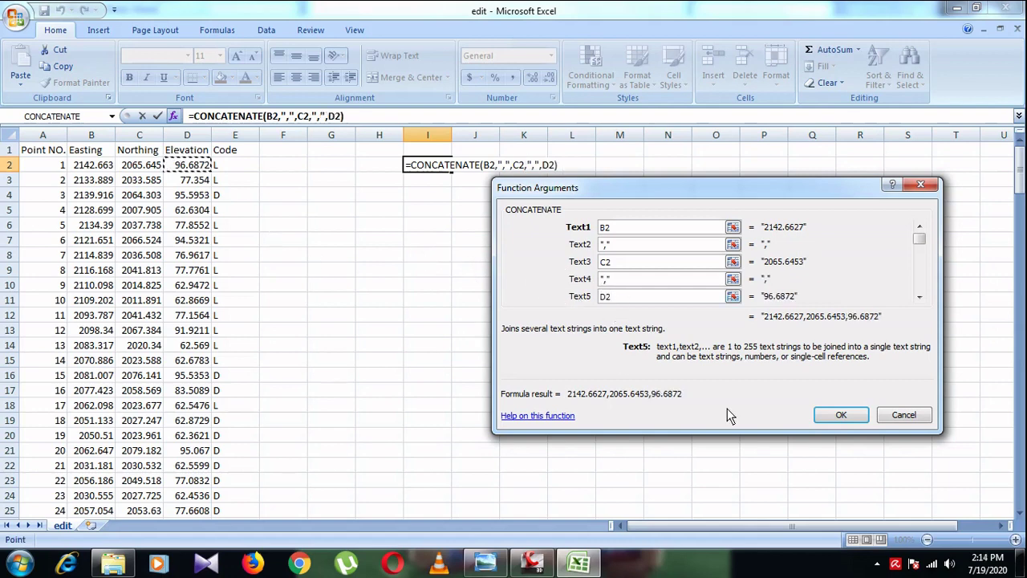
left_click(840, 413)
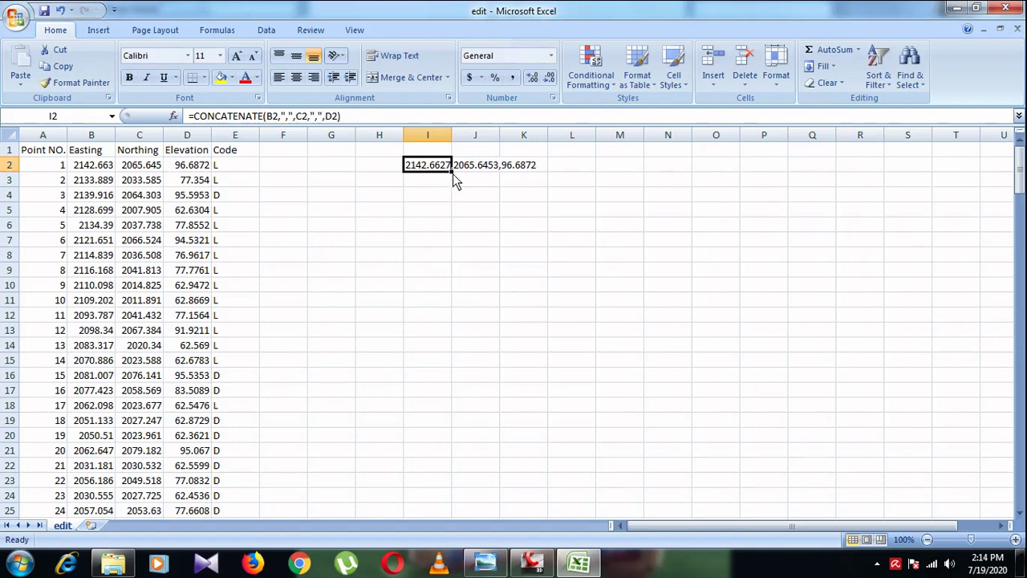
- Fill I2's joining formula down column I to row 186, then select H2 at the top
mouse_move(452, 172)
left_mouse_down()
mouse_move(450, 572)
mouse_move(433, 544)
left_mouse_up()
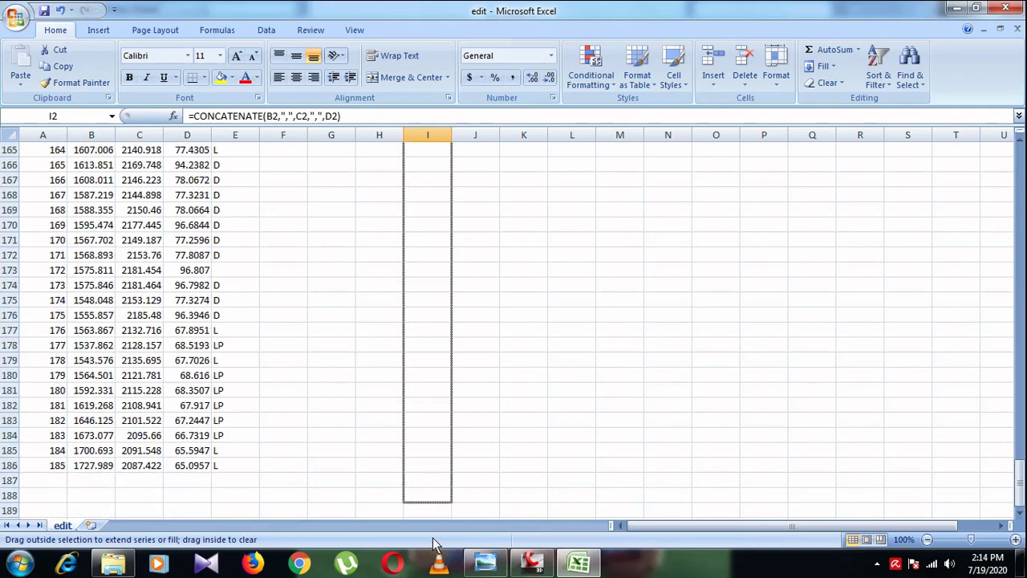
left_click_drag(433, 544, 449, 455)
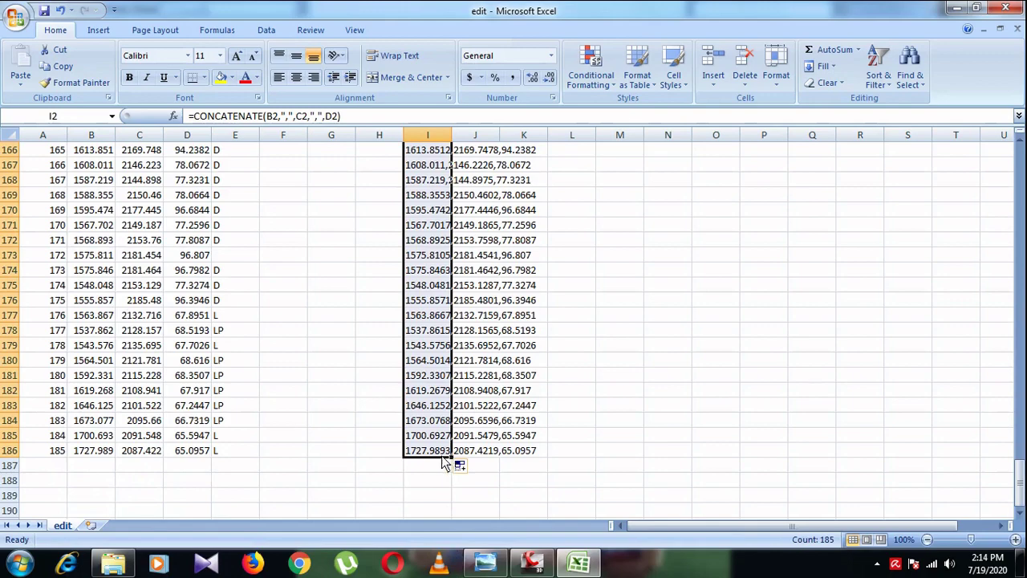
left_click(618, 330)
scroll(485, 390, "up", 3)
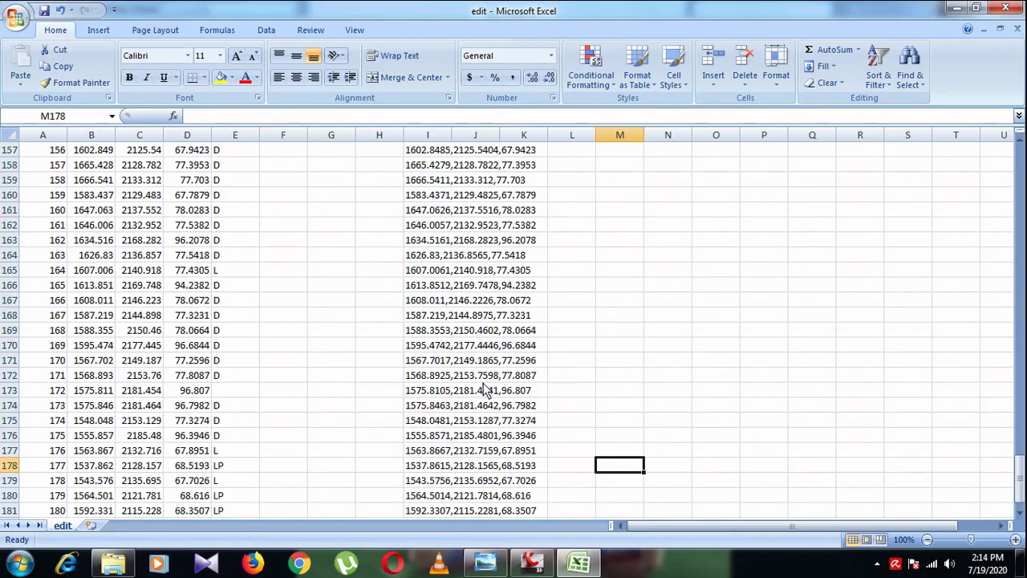
scroll(485, 389, "up", 10)
scroll(425, 365, "up", 8)
scroll(359, 339, "up", 10)
scroll(358, 334, "up", 9)
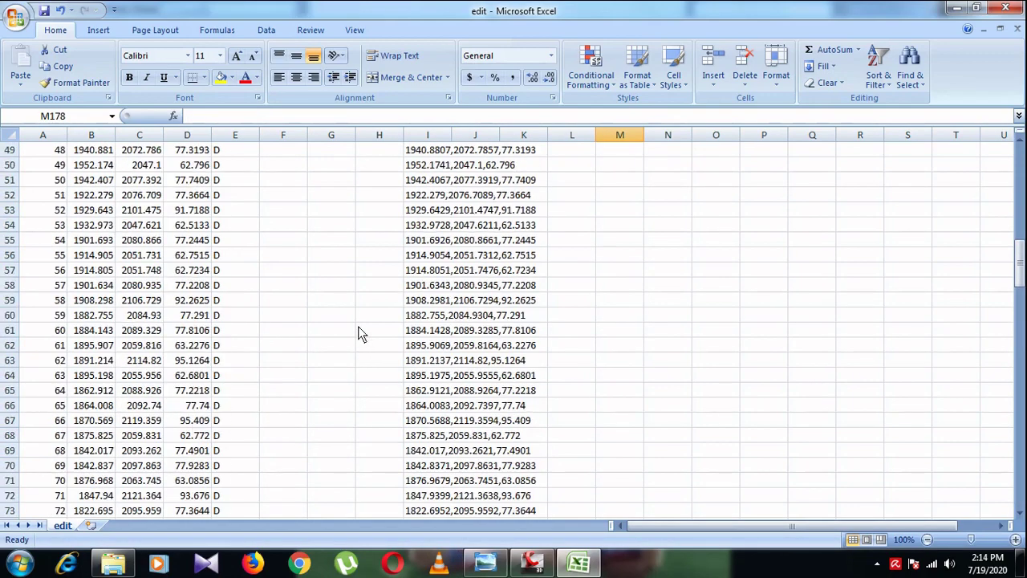
scroll(357, 334, "up", 3)
scroll(358, 333, "up", 8)
scroll(359, 337, "up", 5)
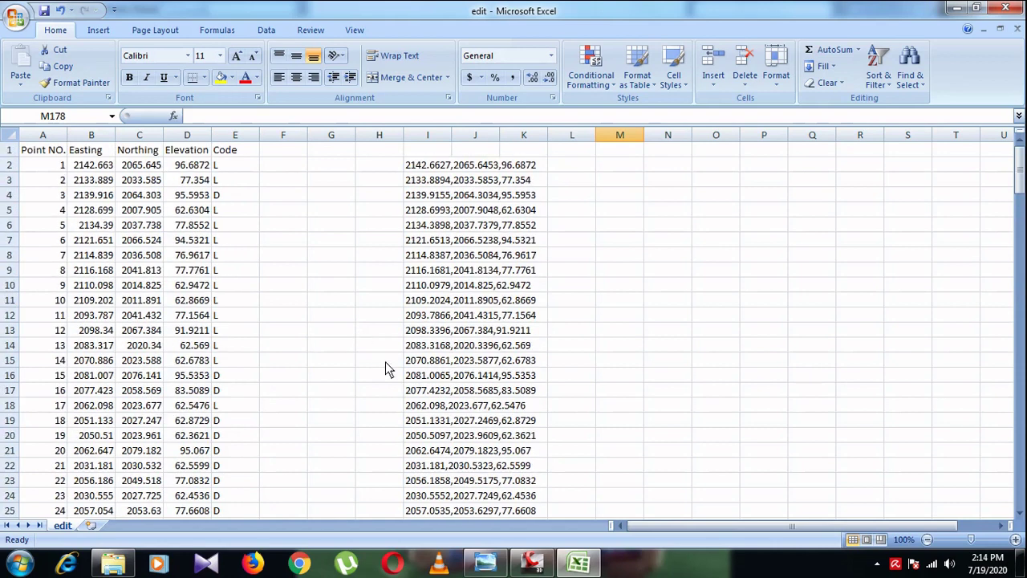
left_click(378, 169)
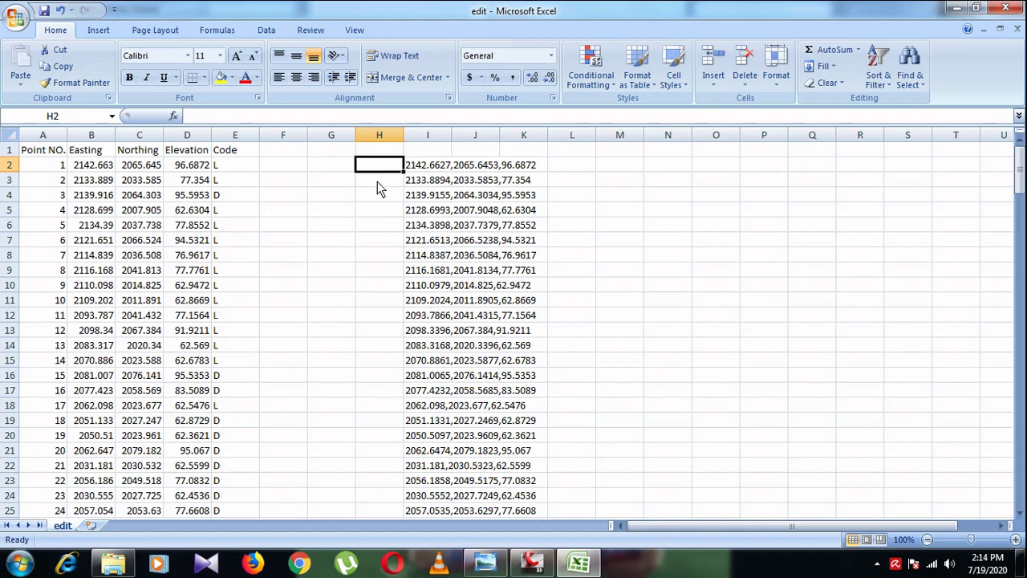
type("poin")
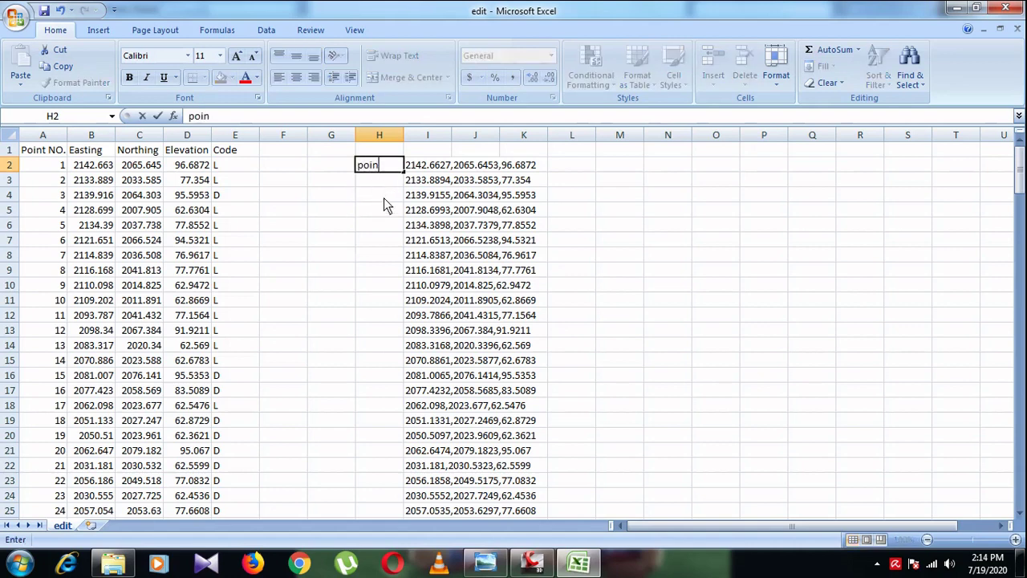
type("t")
left_click(346, 224)
left_click(384, 170)
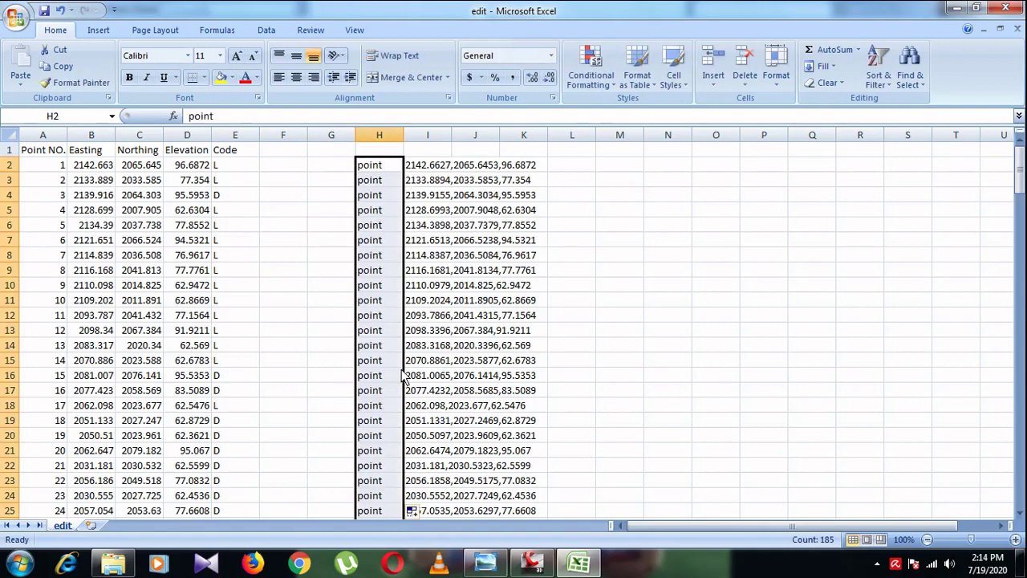
scroll(401, 377, "down", 10)
scroll(393, 369, "down", 6)
scroll(378, 361, "down", 10)
scroll(377, 356, "down", 10)
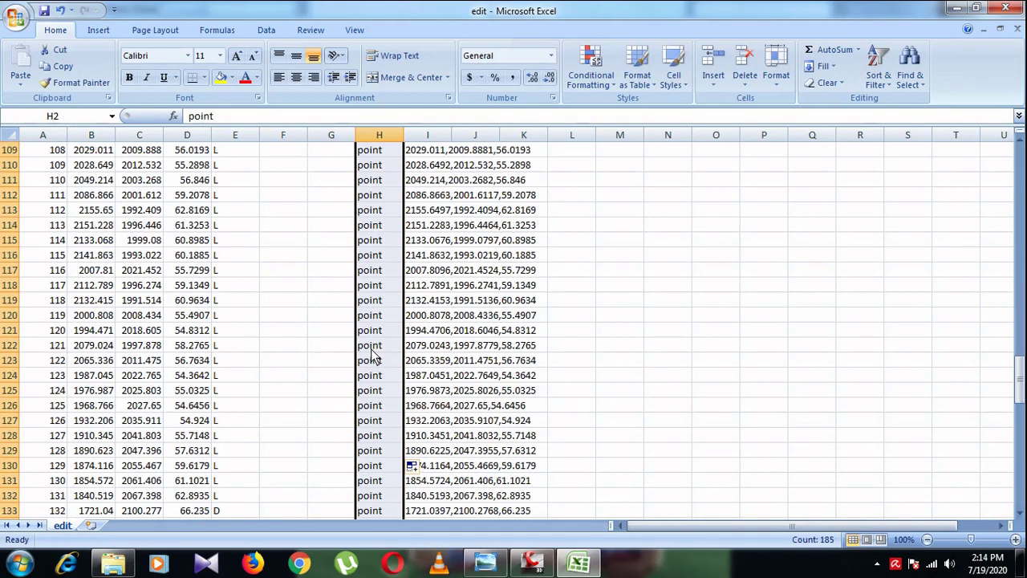
scroll(375, 353, "down", 9)
scroll(374, 350, "down", 5)
scroll(371, 343, "down", 8)
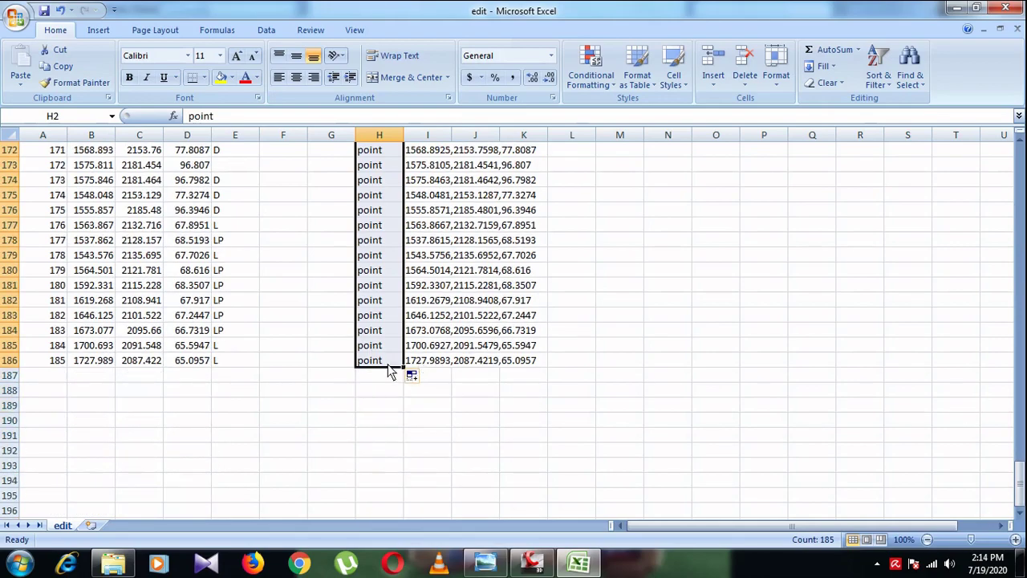
left_click(574, 331)
scroll(522, 341, "up", 3)
scroll(425, 343, "up", 6)
scroll(415, 343, "up", 8)
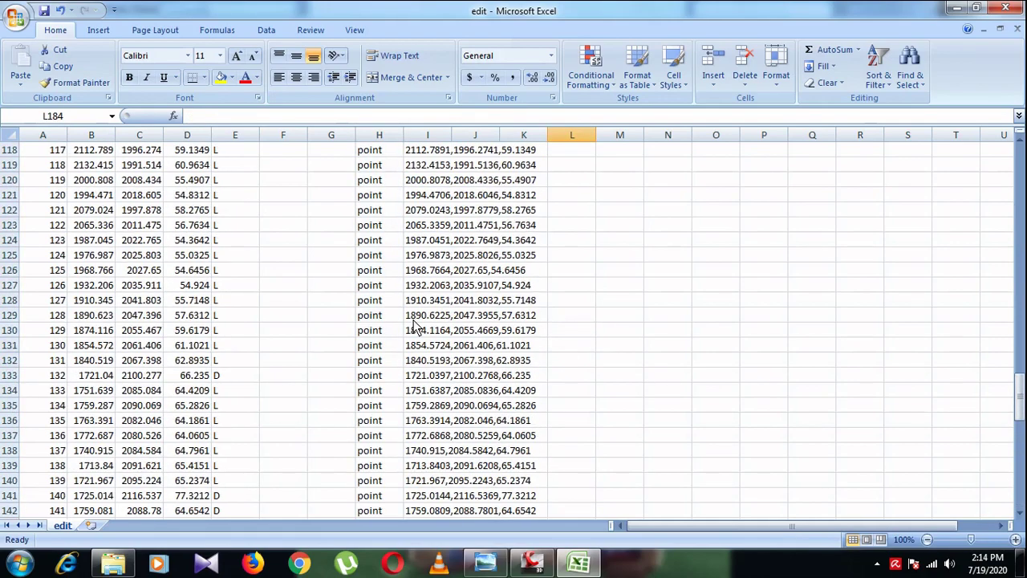
scroll(418, 345, "up", 5)
scroll(423, 348, "up", 5)
scroll(427, 353, "up", 5)
scroll(428, 350, "up", 3)
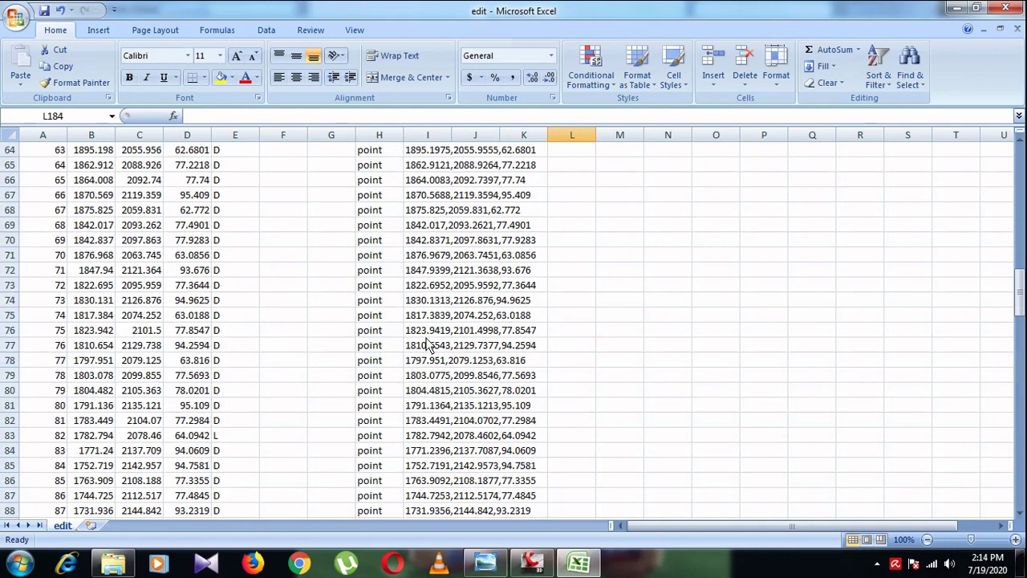
scroll(428, 341, "up", 3)
scroll(427, 333, "up", 3)
scroll(429, 289, "up", 5)
scroll(430, 252, "up", 6)
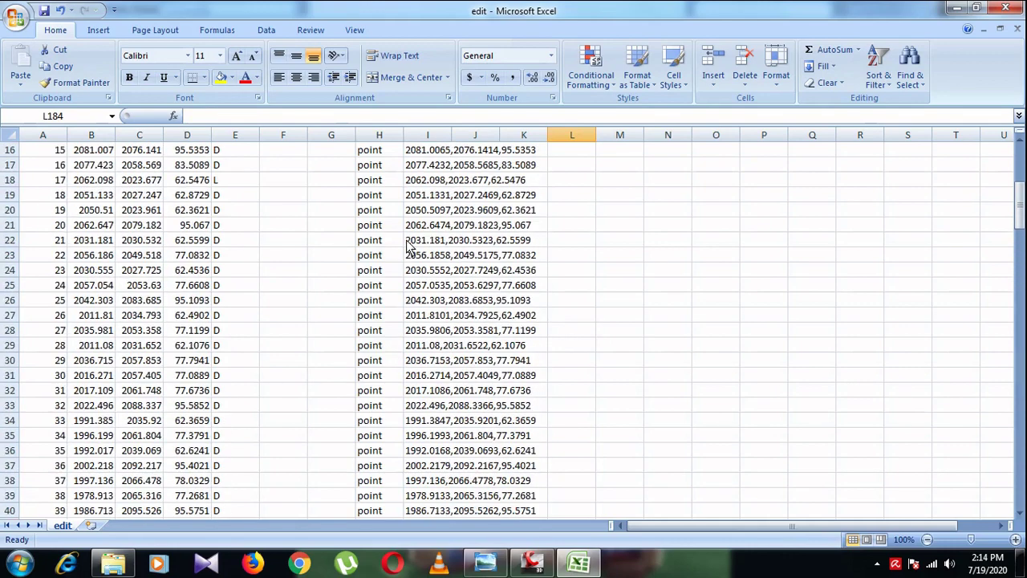
scroll(449, 333, "up", 5)
- Switch Civil 3D to the 2D Drafting & Annotation workspace
left_click(533, 566)
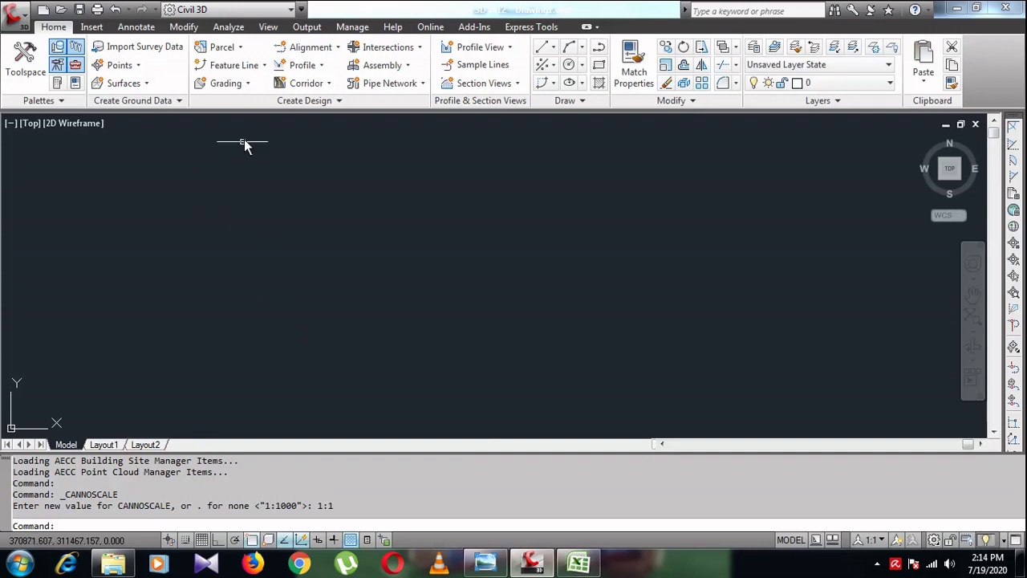
left_click(290, 9)
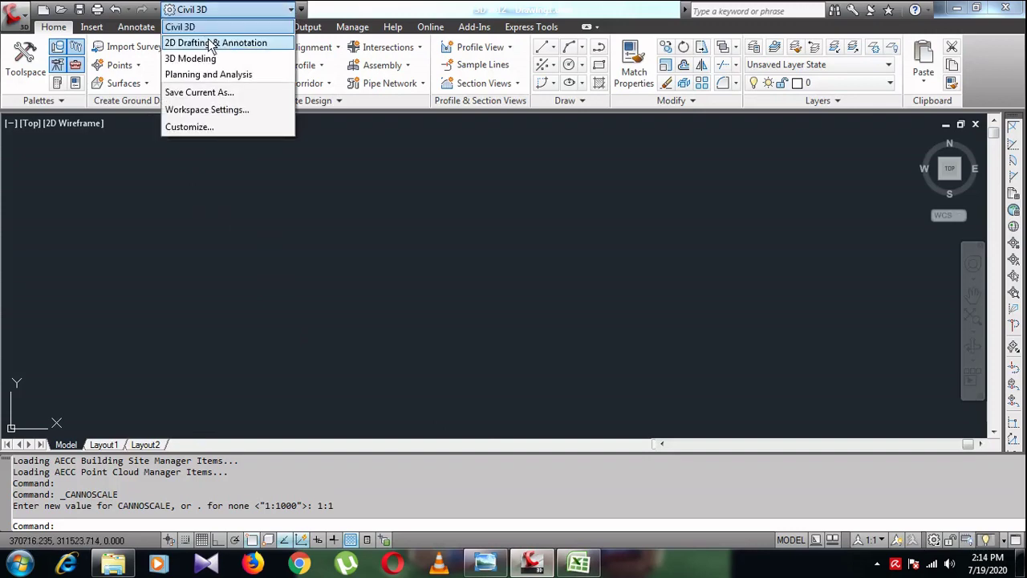
left_click(207, 41)
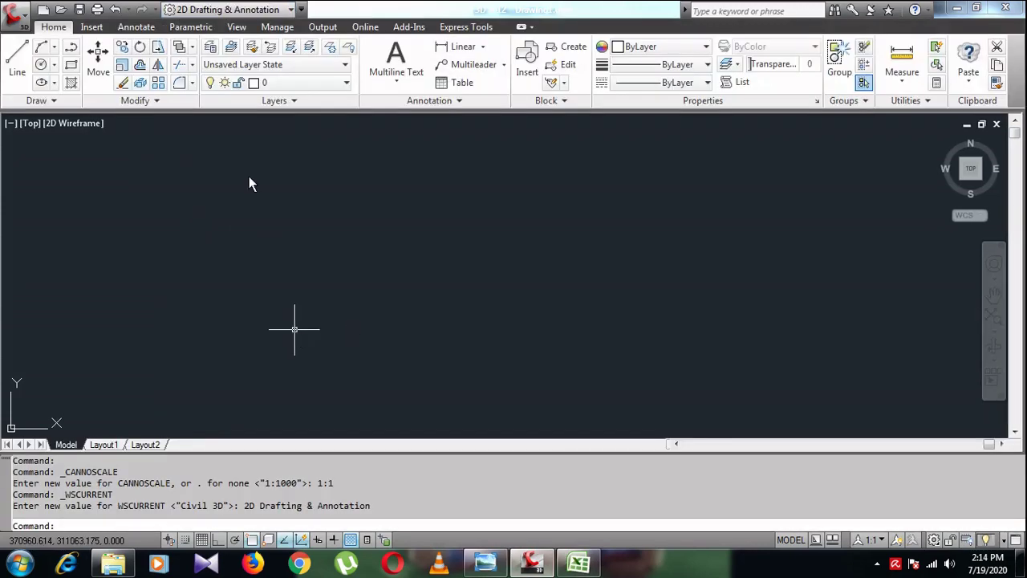
left_click(514, 525)
- Set drawing insertion units to Millimeters and lighting units to International
type("un")
key("Return")
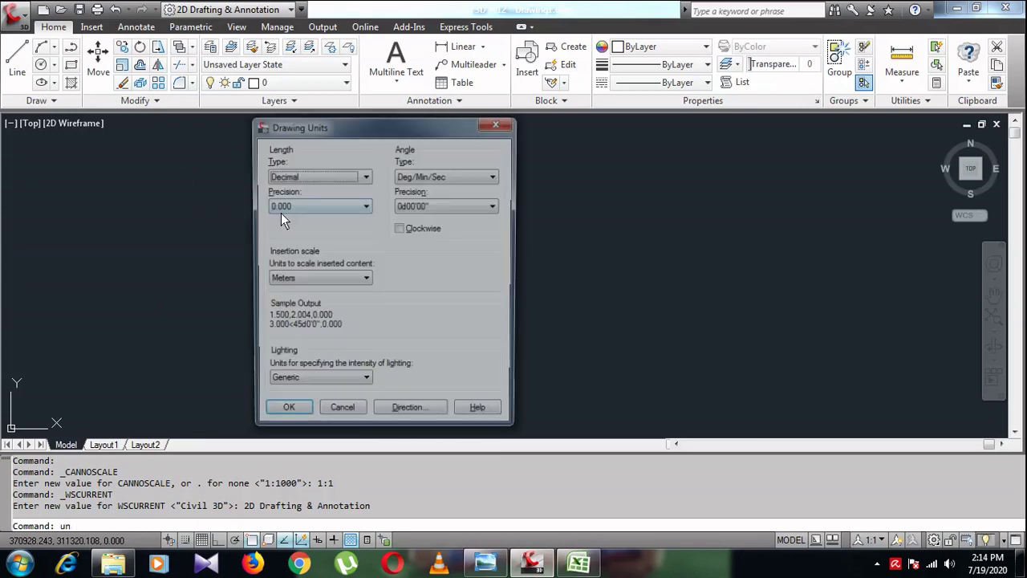
left_click(331, 279)
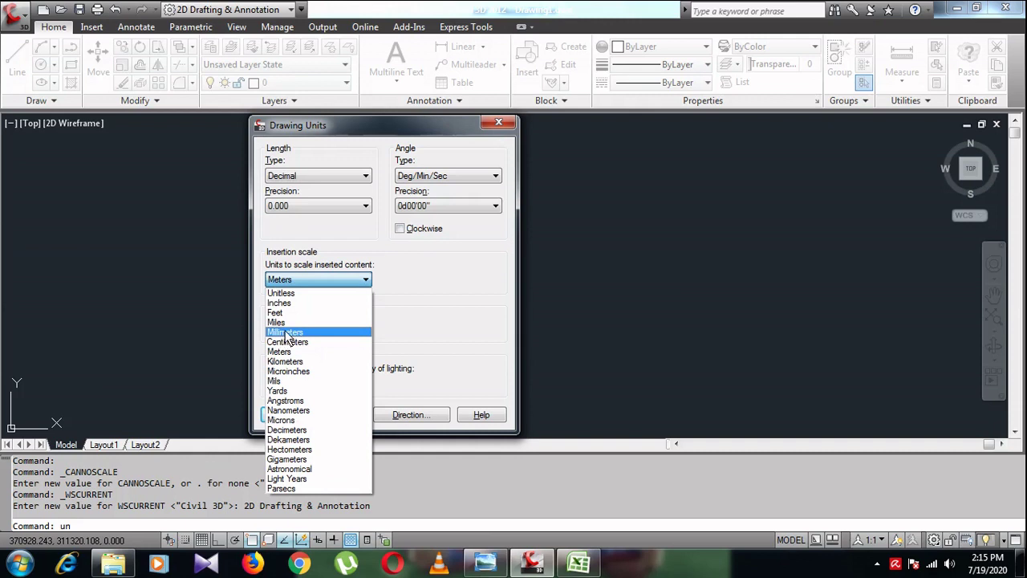
left_click(286, 332)
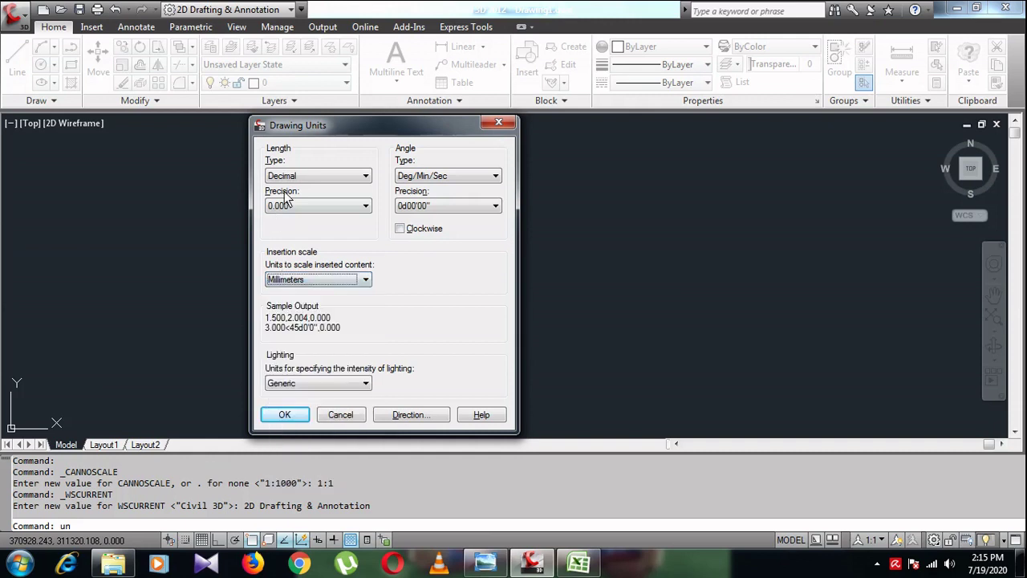
left_click(304, 386)
left_click(293, 393)
left_click(284, 414)
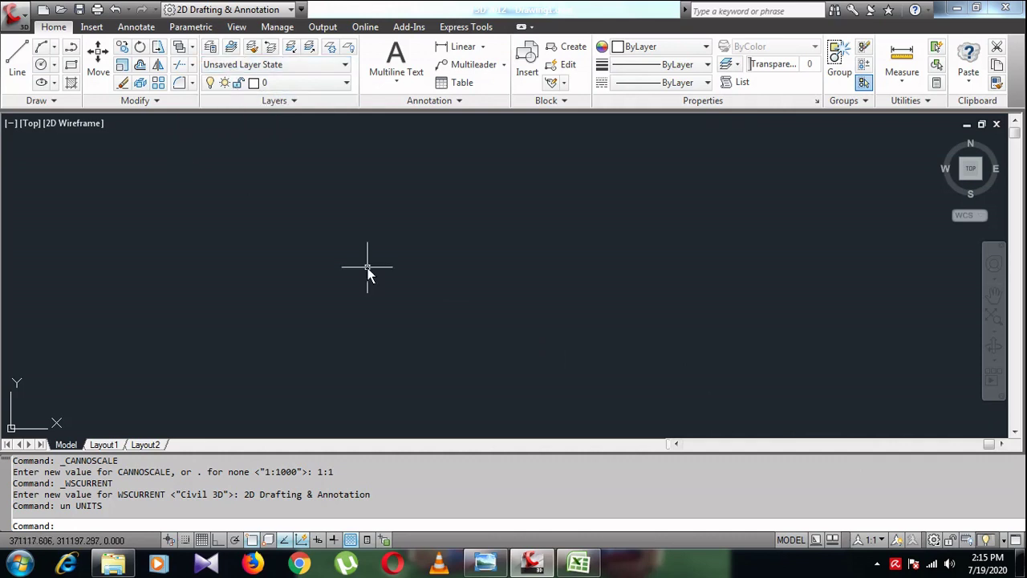
- Create a layer named point with colour 160 and make it current
type("LA")
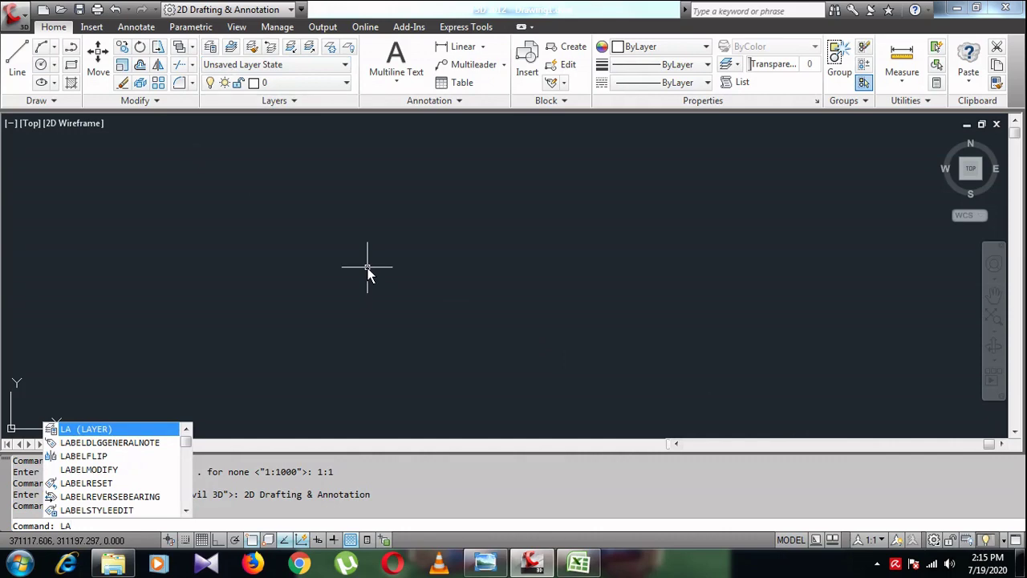
key("Return")
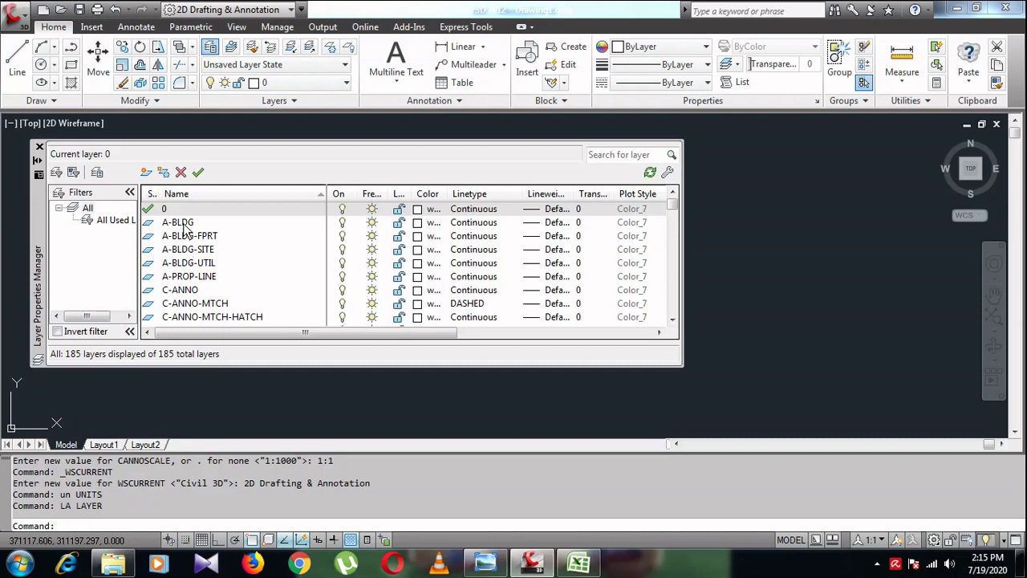
left_click(146, 172)
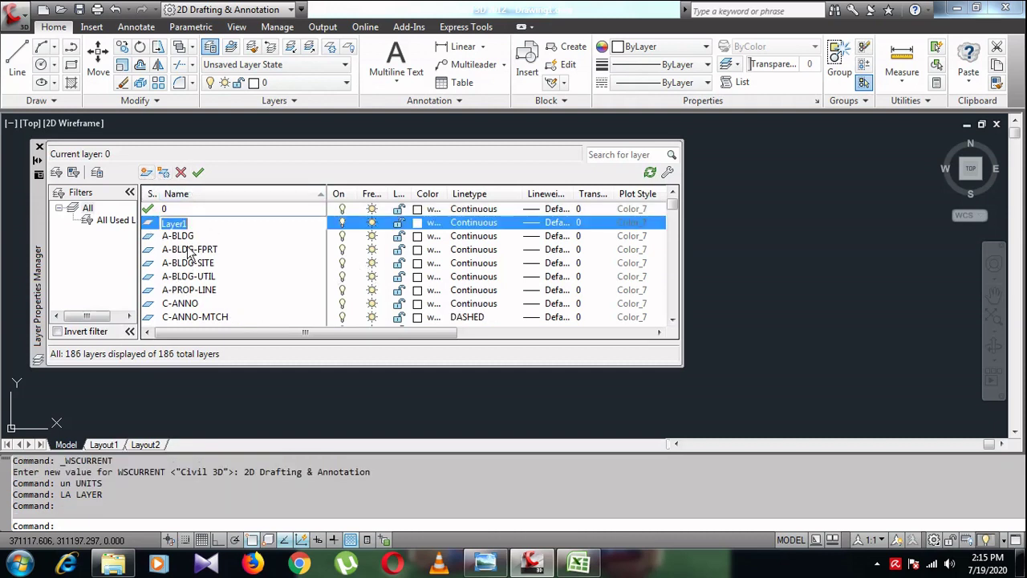
type("poin")
type("t")
left_click(432, 227)
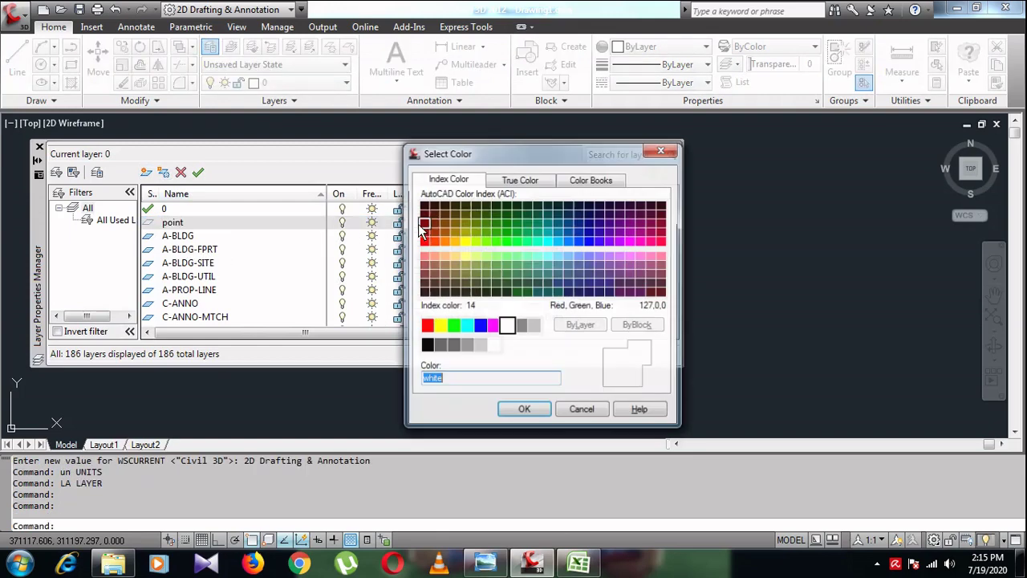
left_click(578, 240)
left_click(525, 411)
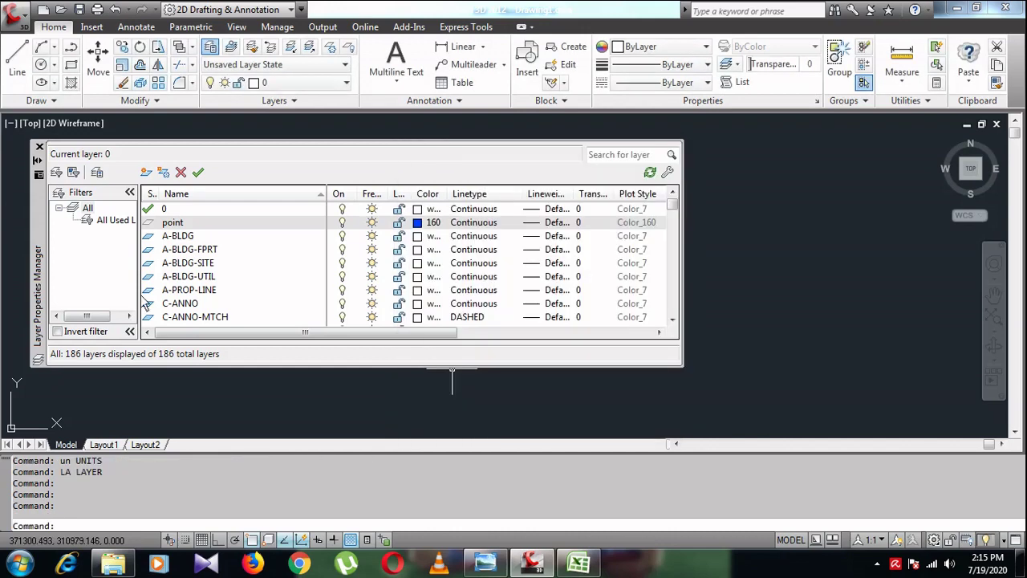
left_click(150, 227)
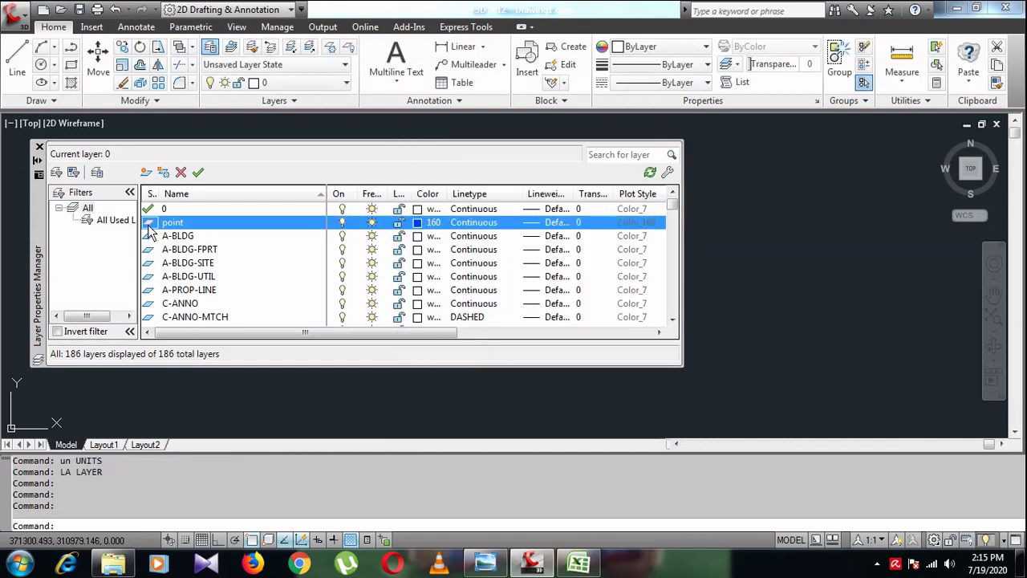
left_click(198, 171)
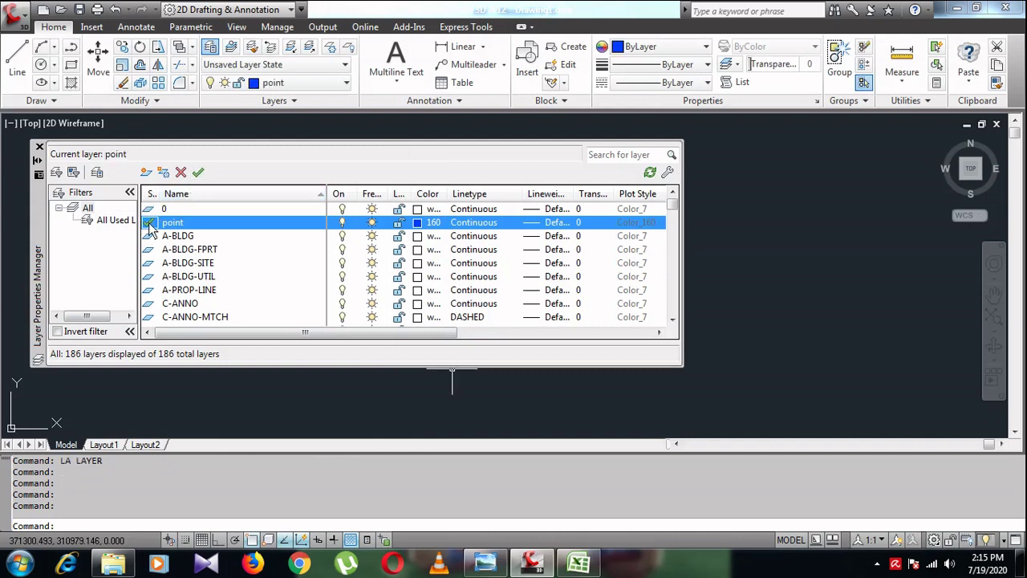
left_click(38, 148)
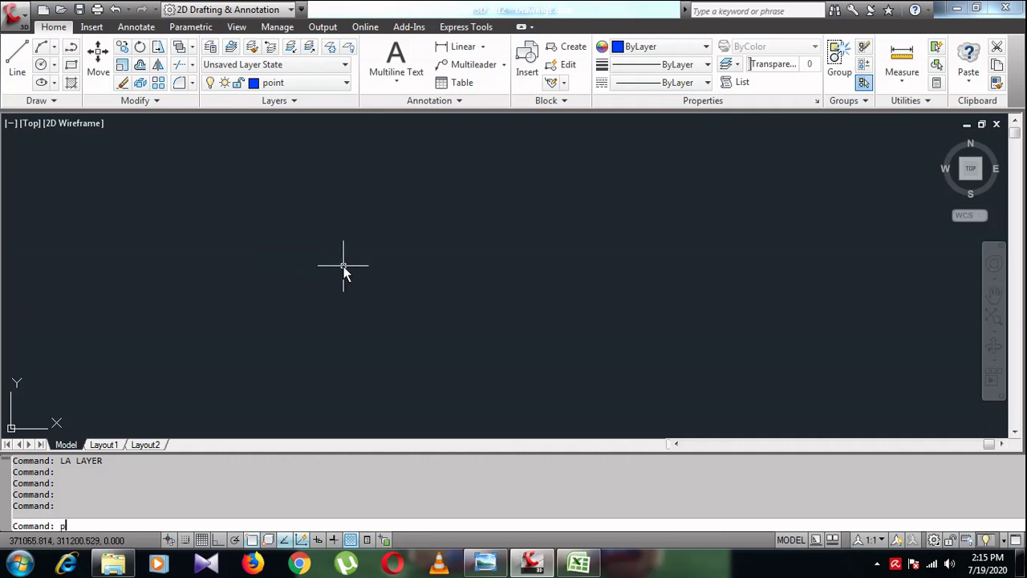
- Place a test point in the drawing and erase it
key("Return")
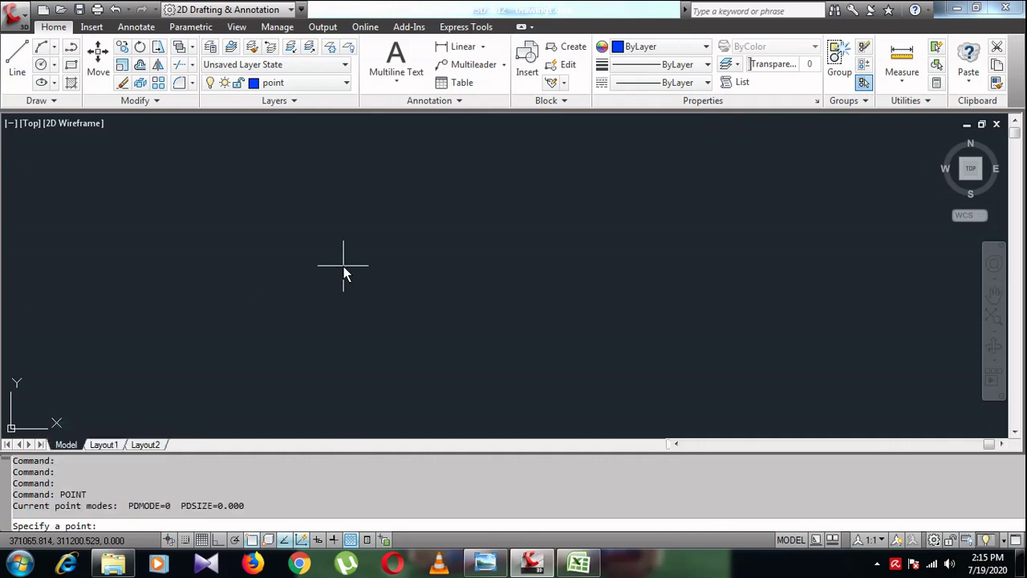
left_click(325, 256)
left_click(357, 255)
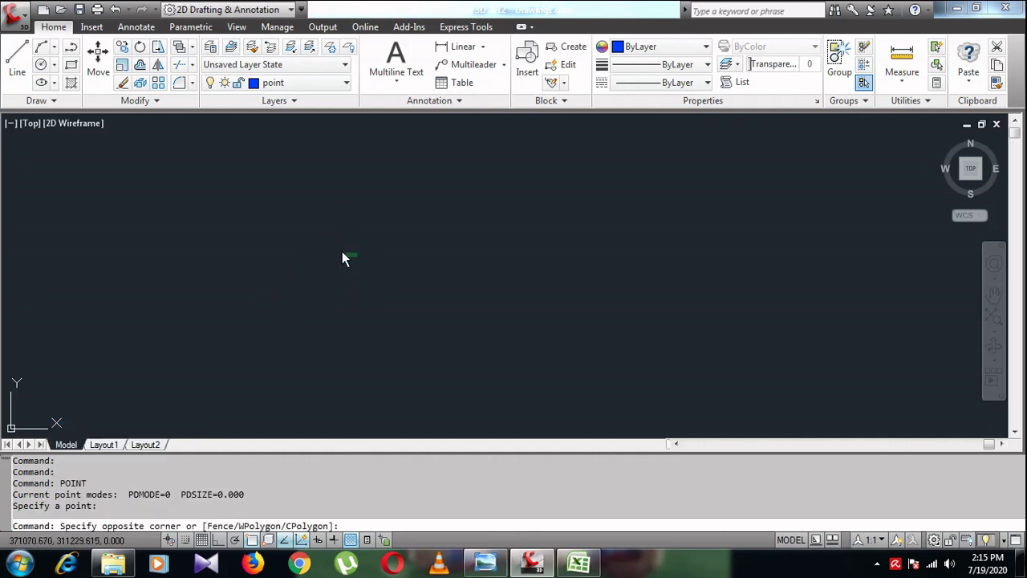
left_click(321, 225)
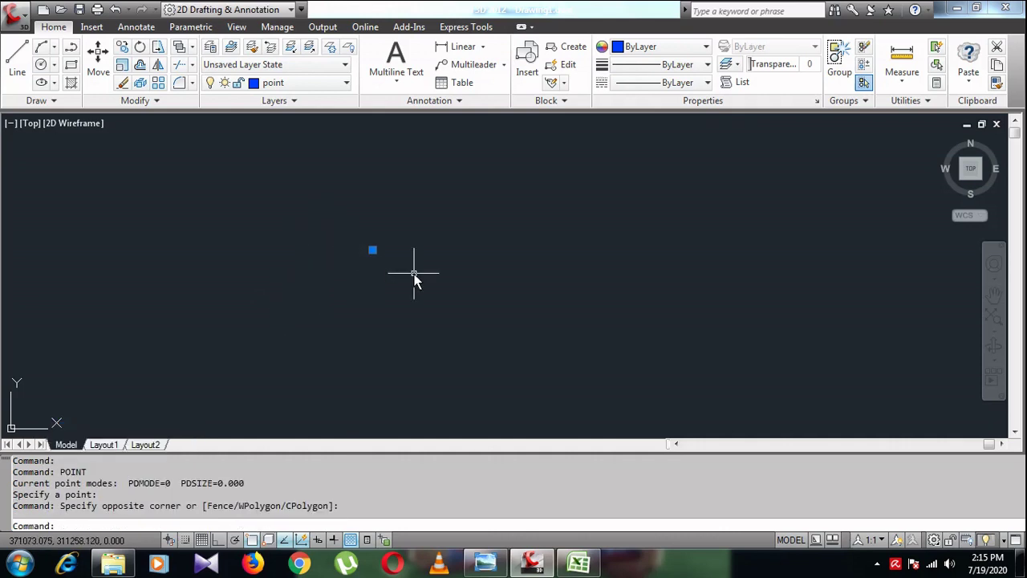
key("Escape")
left_click(372, 254)
left_click(367, 234)
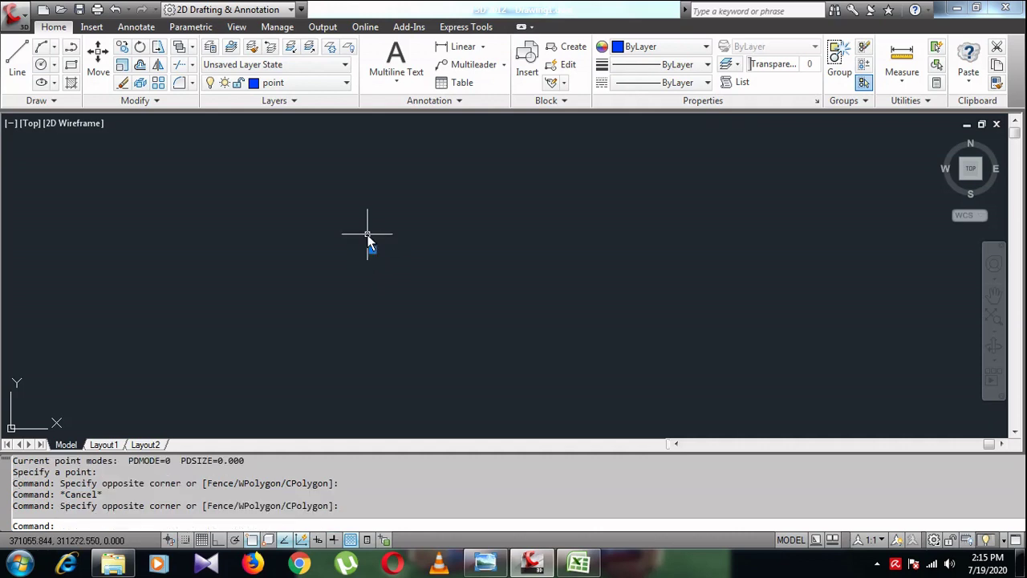
type("e")
key("Return")
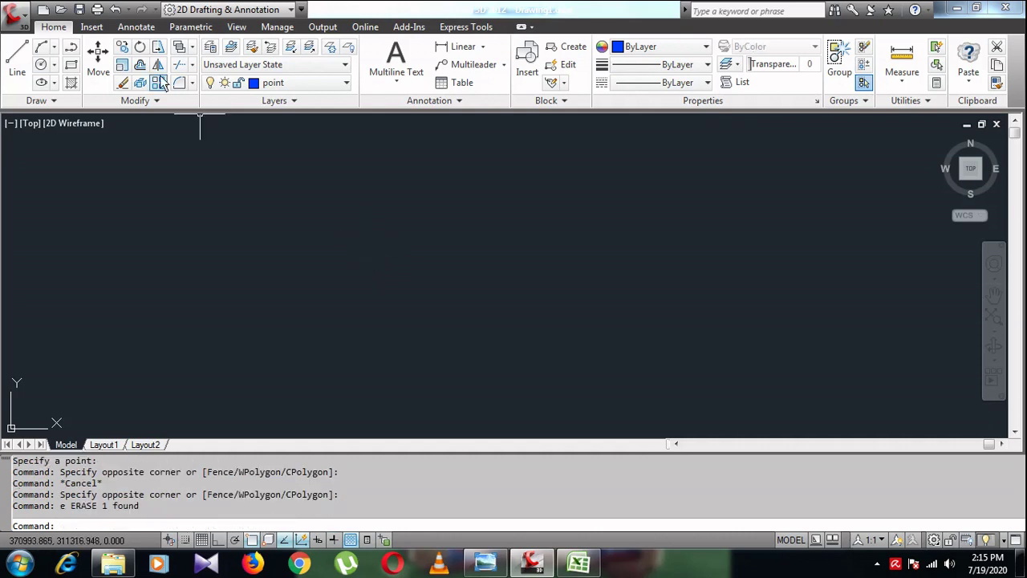
- Show the classic menu bar and set the point style to X markers
left_click(300, 9)
left_click(348, 316)
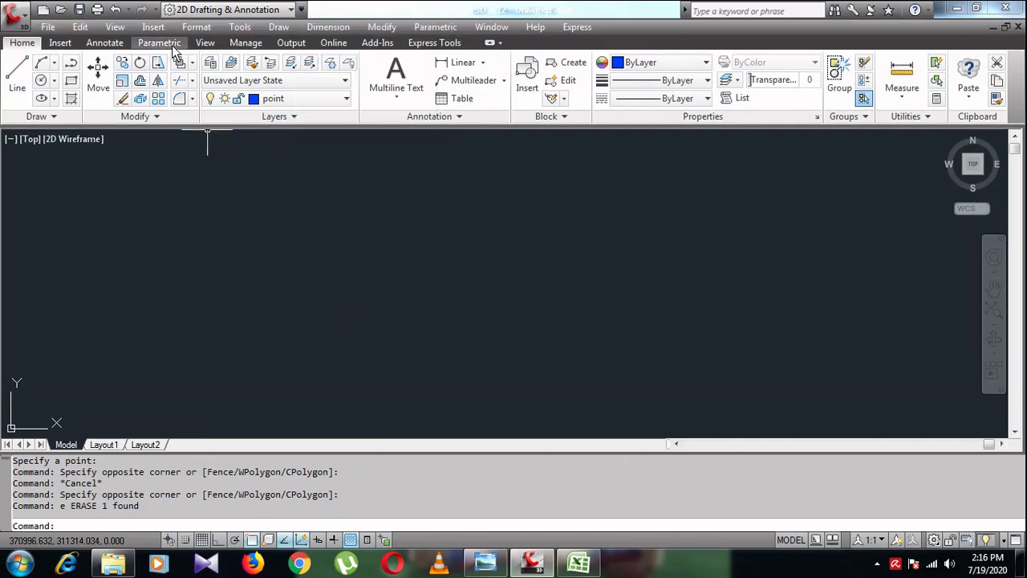
left_click(199, 26)
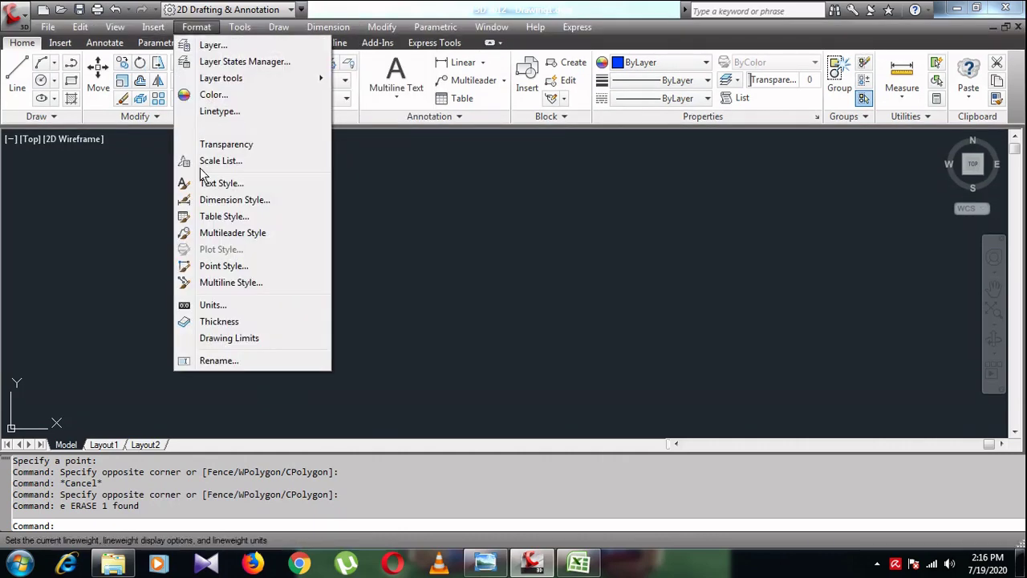
left_click(224, 268)
left_click(550, 181)
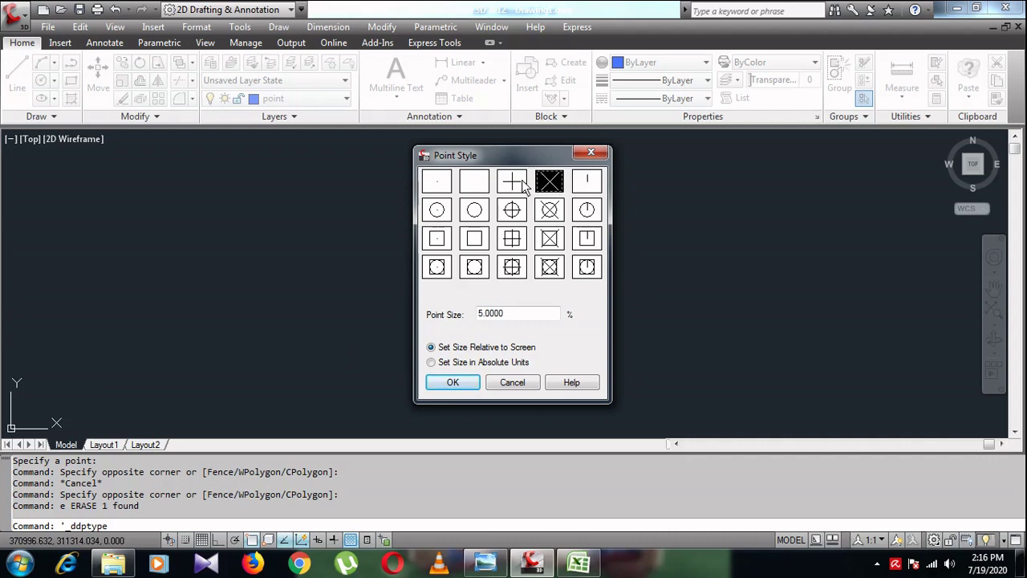
left_click(523, 182)
left_click(550, 183)
left_click_drag(510, 314, 479, 314)
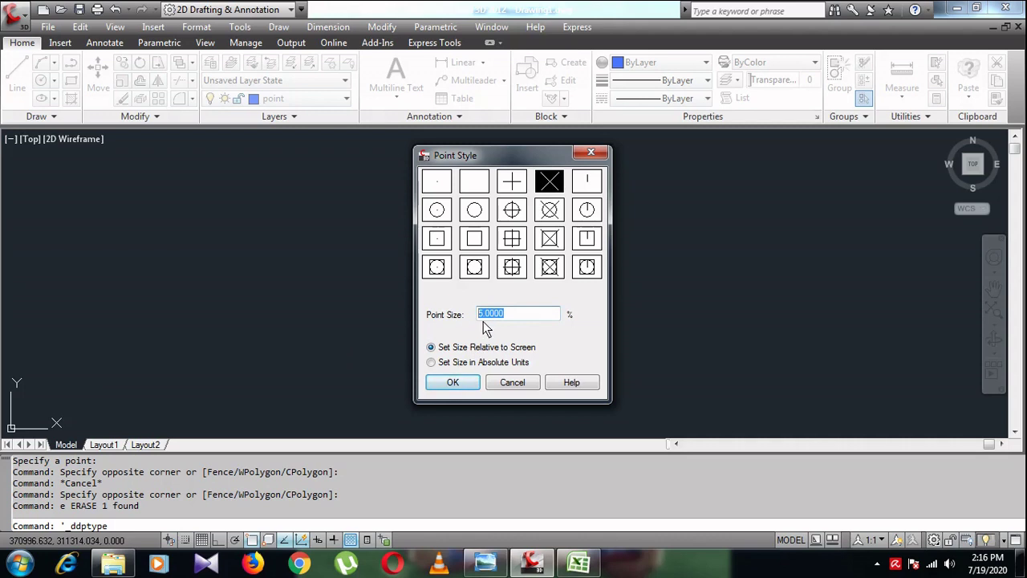
left_click(454, 382)
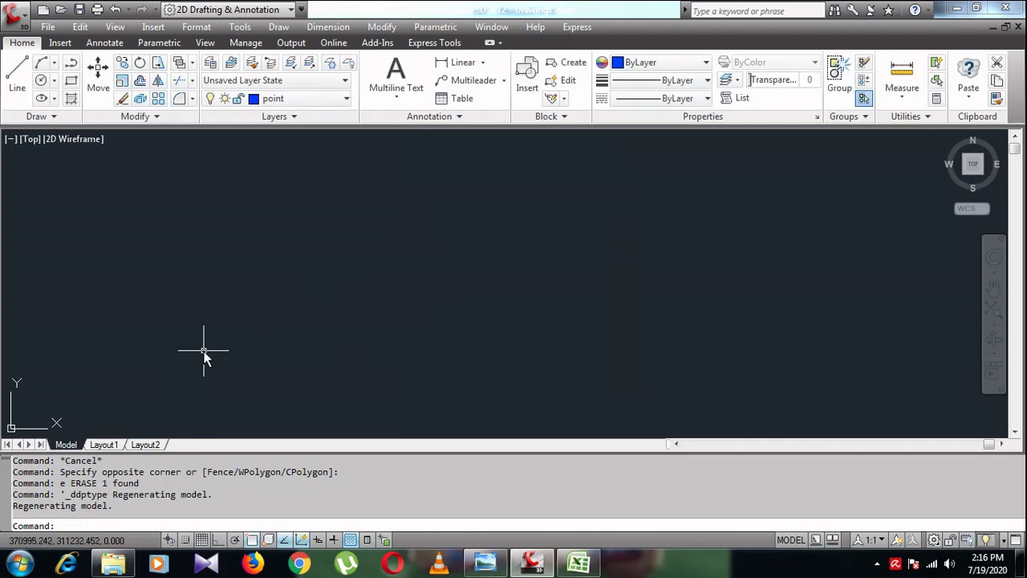
- Copy Excel range H2:K186 of point commands and coordinates, then return to AutoCAD's command line
left_click(578, 563)
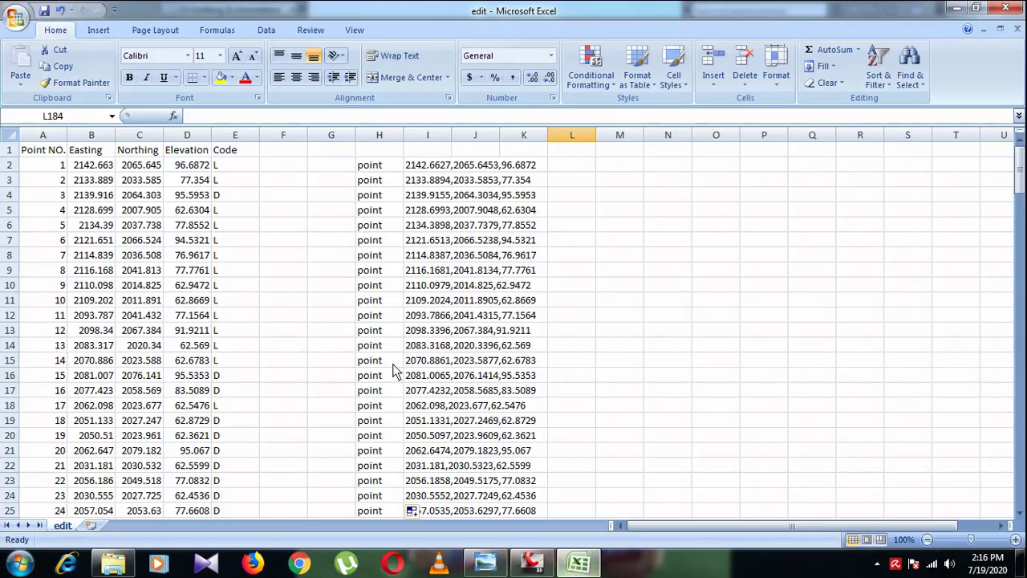
mouse_move(369, 168)
left_mouse_down()
mouse_move(499, 505)
mouse_move(508, 498)
left_mouse_up()
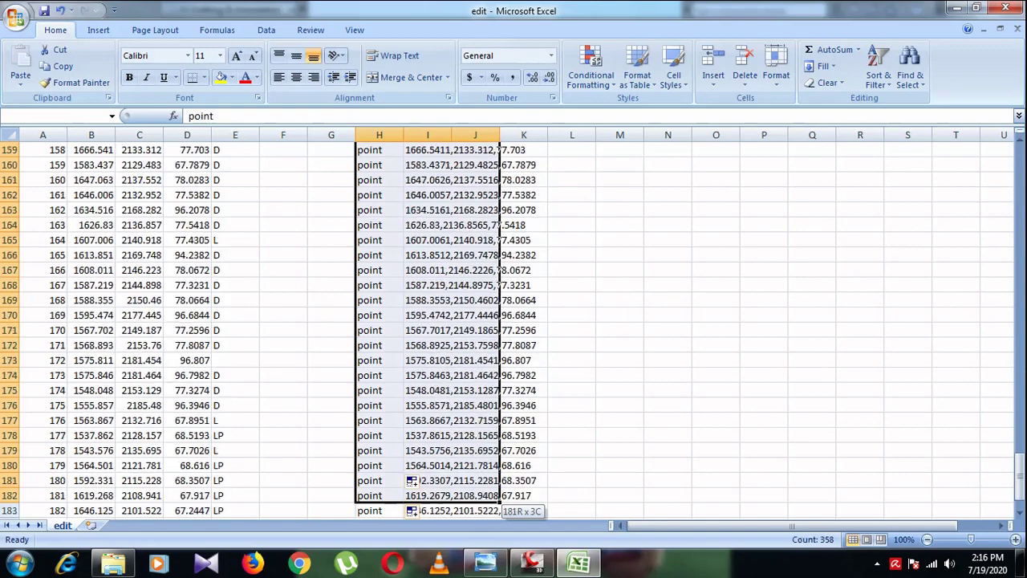
right_click(460, 295)
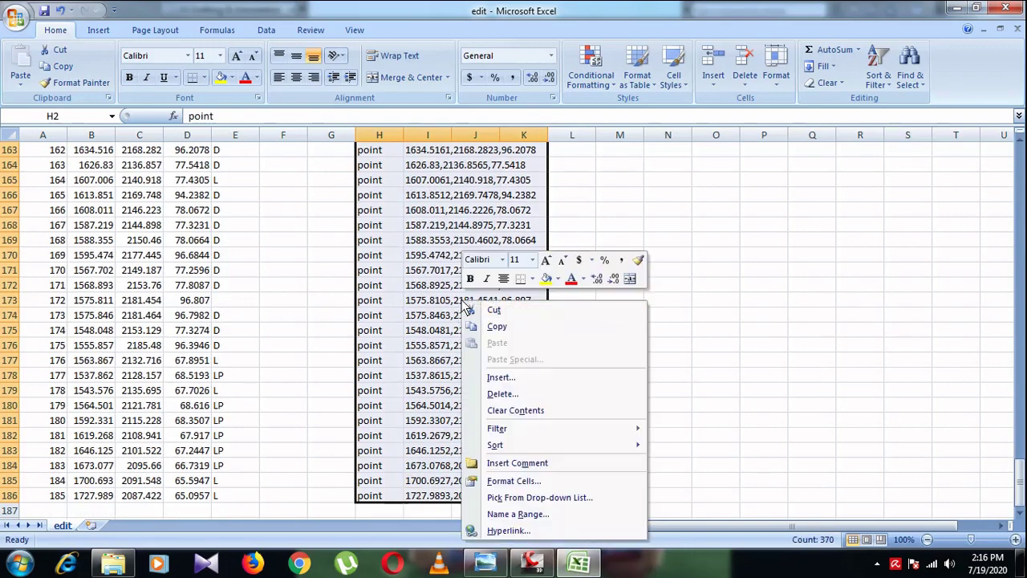
left_click(486, 325)
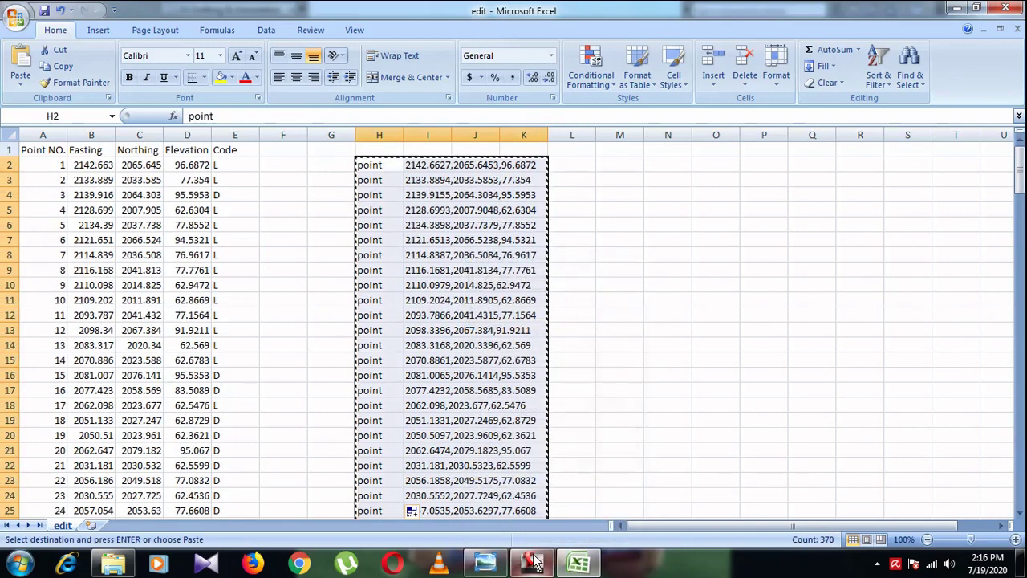
left_click(532, 560)
right_click(324, 529)
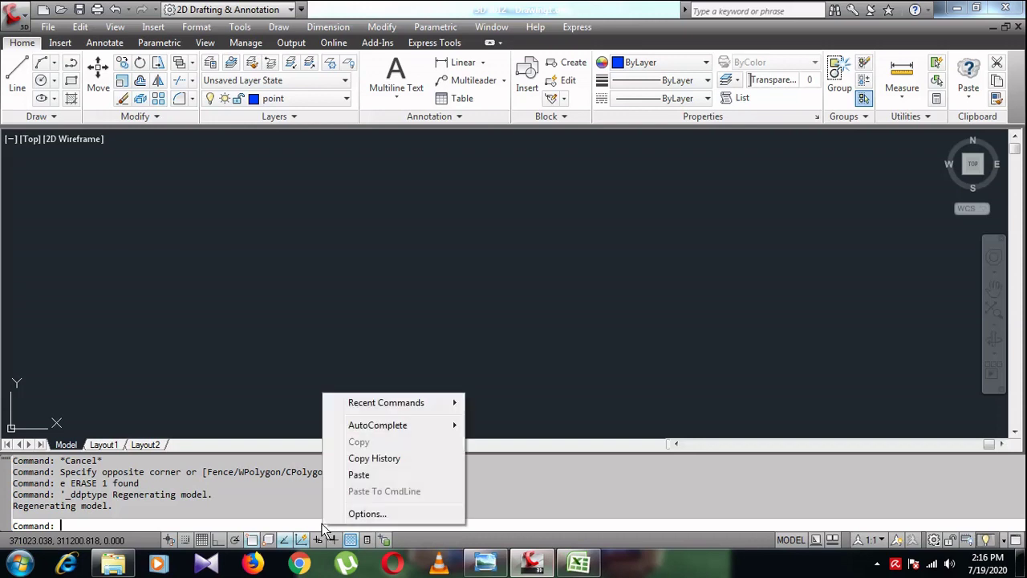
- Paste the point commands into the command line and zoom extents to show all 185 points
left_click(358, 475)
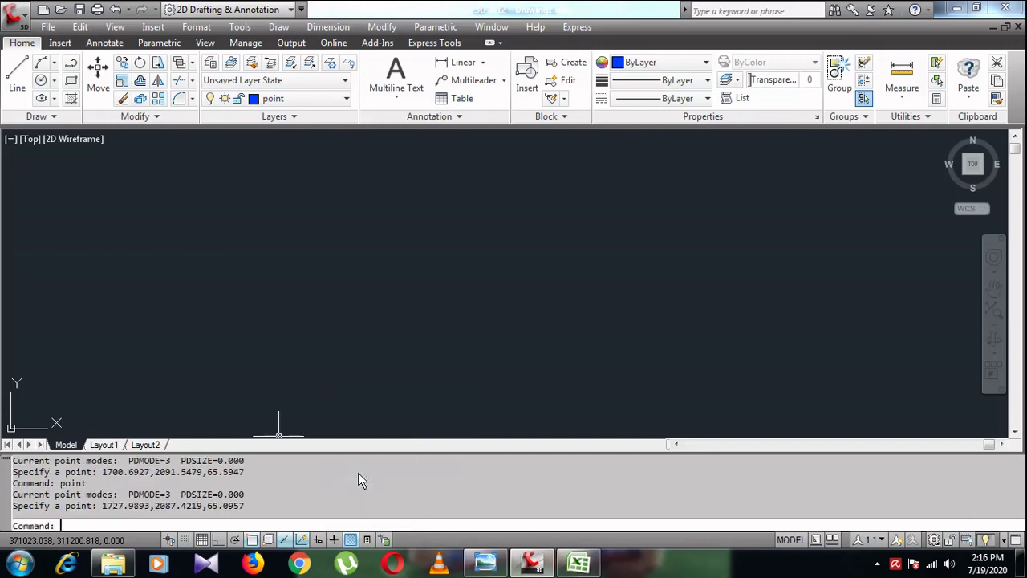
right_click(379, 231)
left_click(411, 396)
right_click(430, 213)
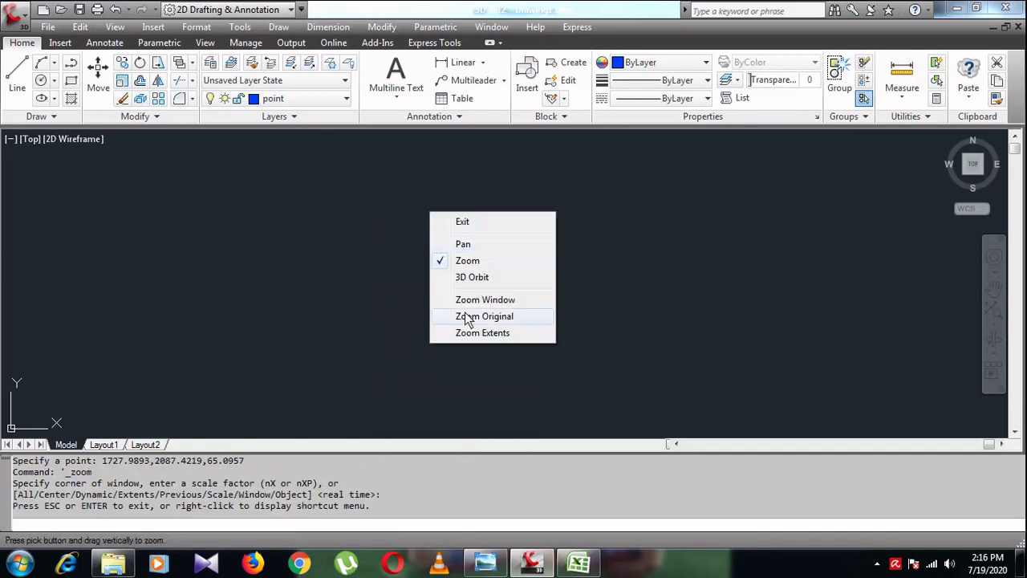
left_click(467, 334)
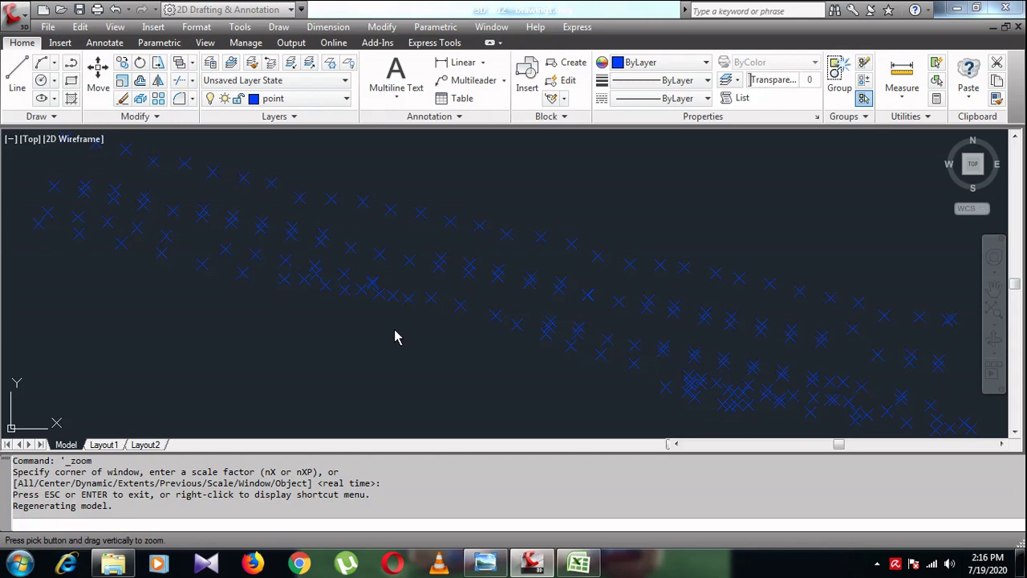
right_click(451, 193)
left_click(461, 200)
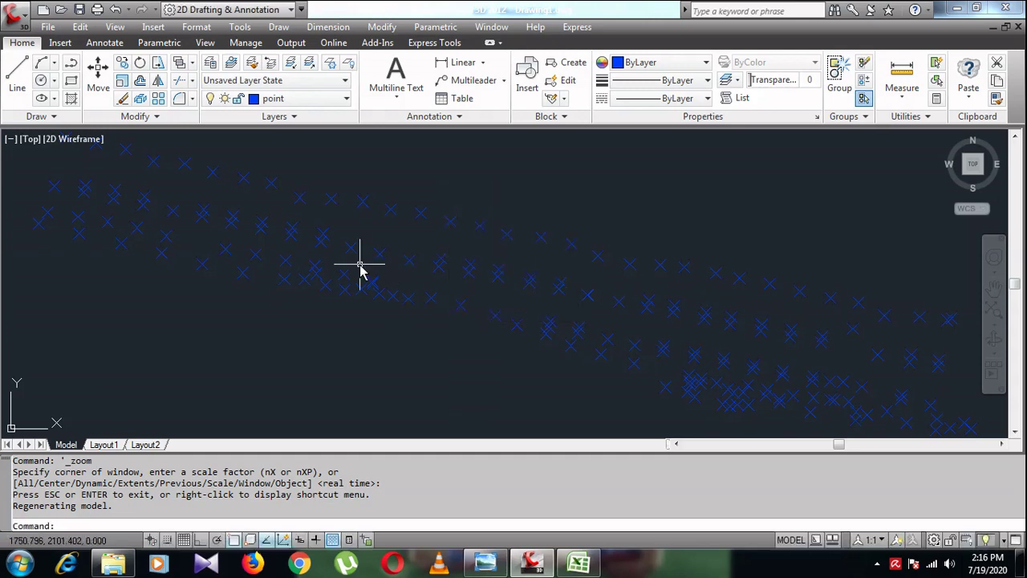
scroll(360, 265, "down", 5)
scroll(343, 273, "down", 2)
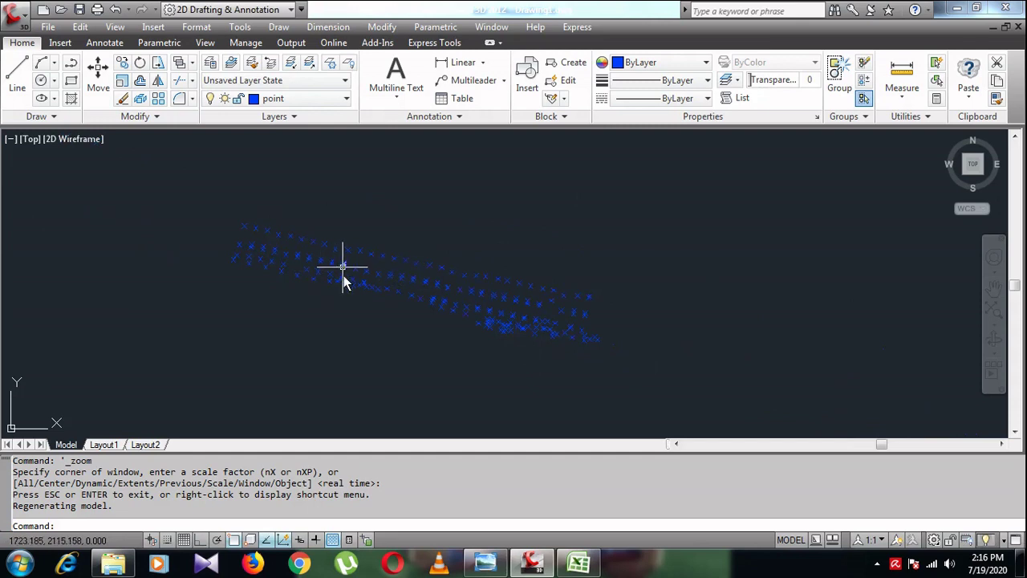
scroll(321, 265, "up", 3)
scroll(265, 237, "down", 3)
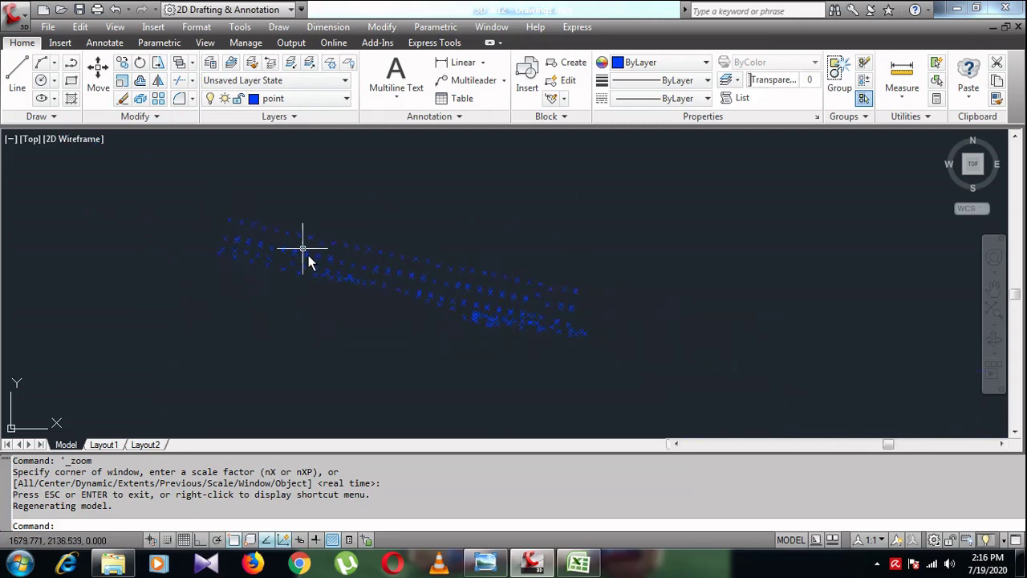
scroll(477, 287, "up", 2)
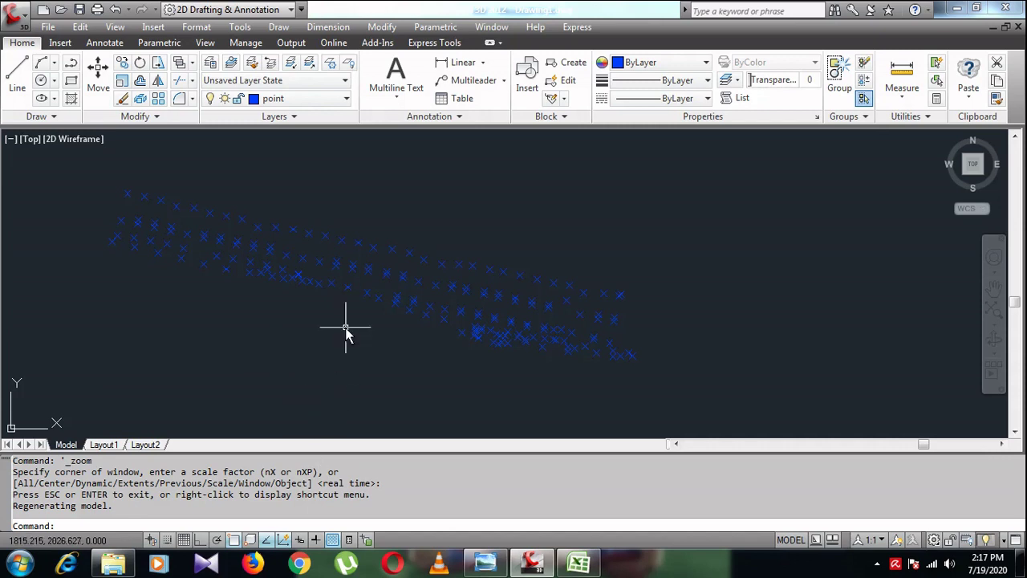
- Window-select all the survey points and run the data extraction command
left_click(687, 401)
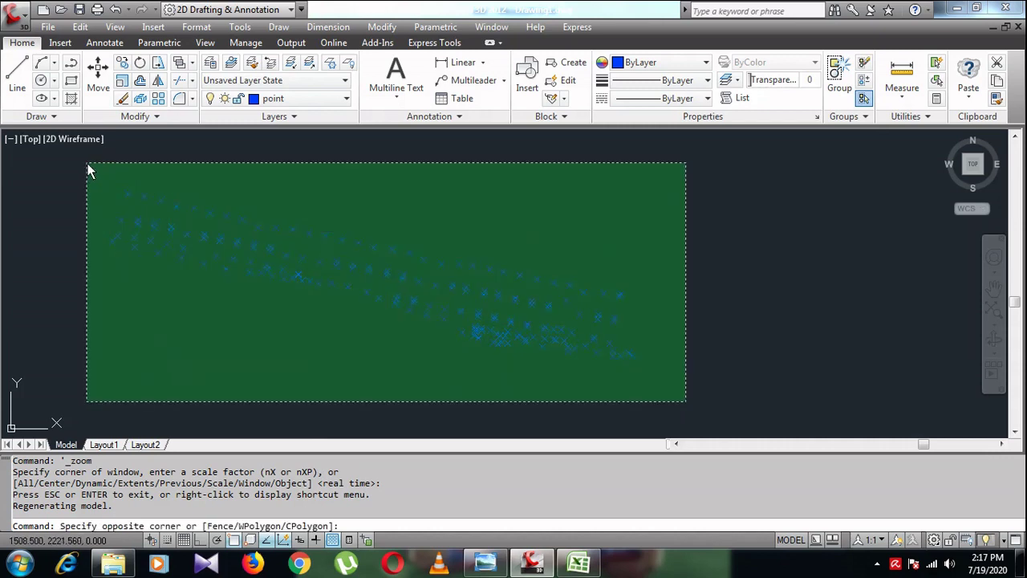
left_click(83, 161)
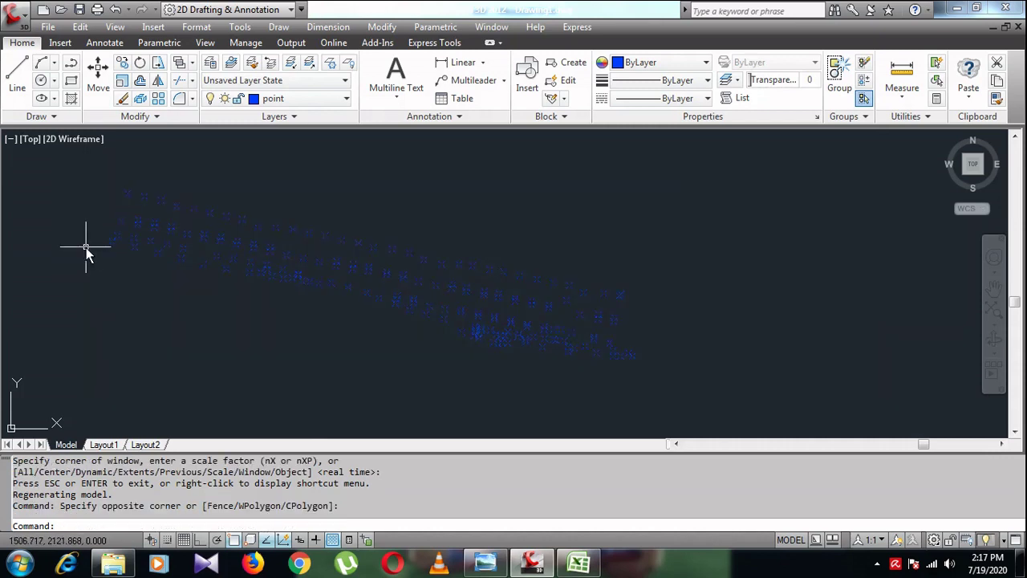
type("ea")
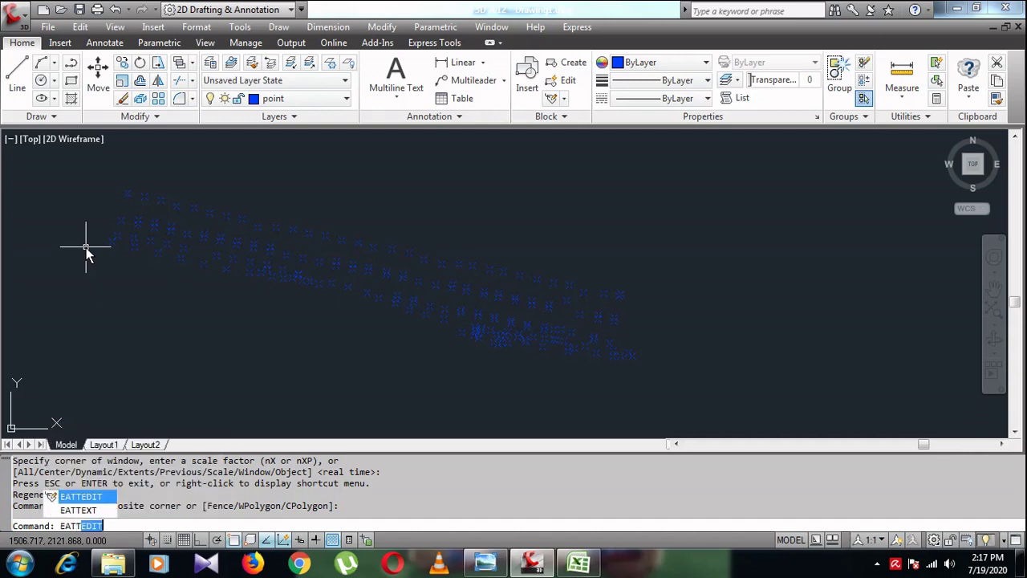
type("ext")
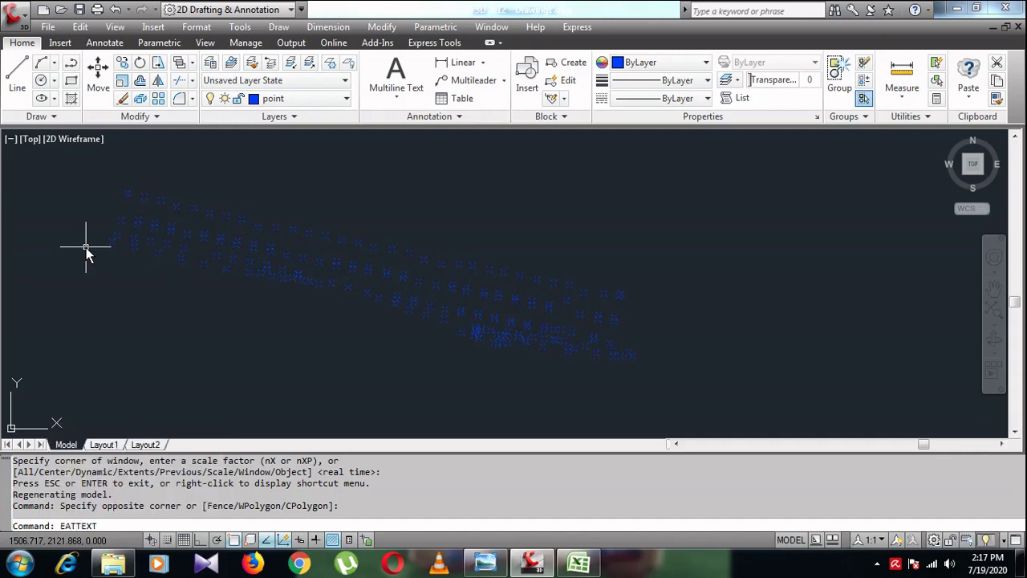
key("Return")
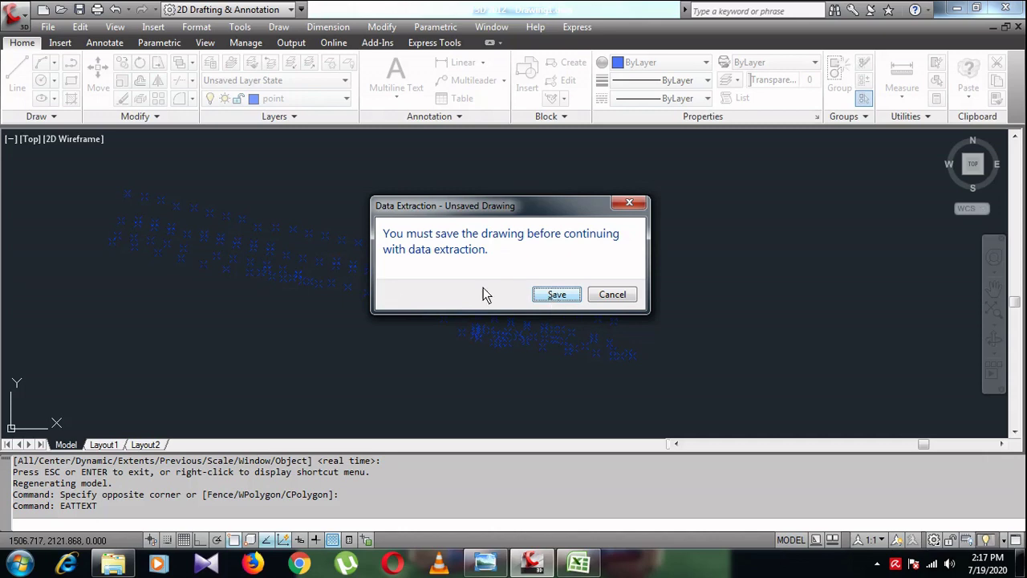
- Save the drawing in the default format under the name points
left_click(575, 294)
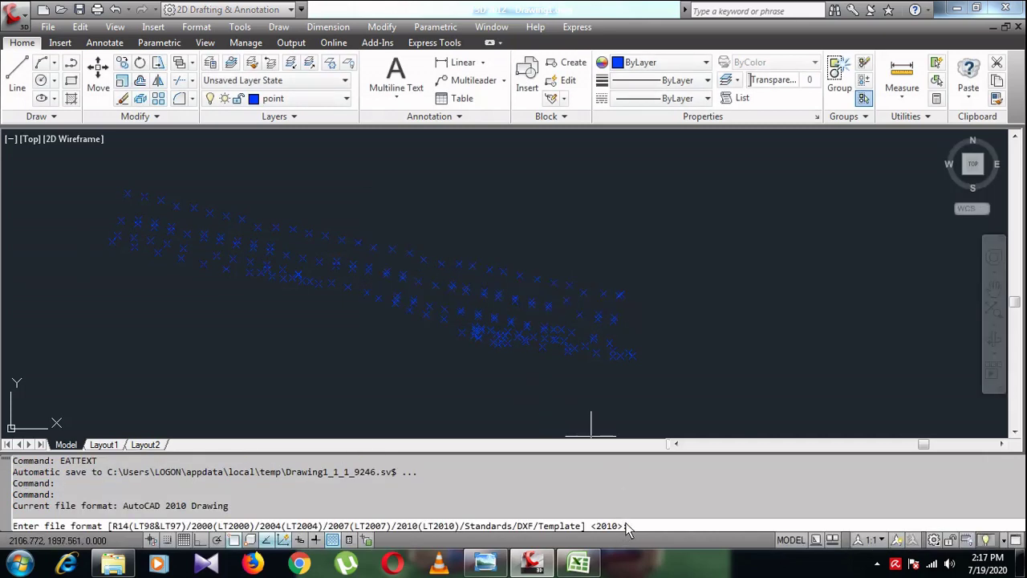
key("Return")
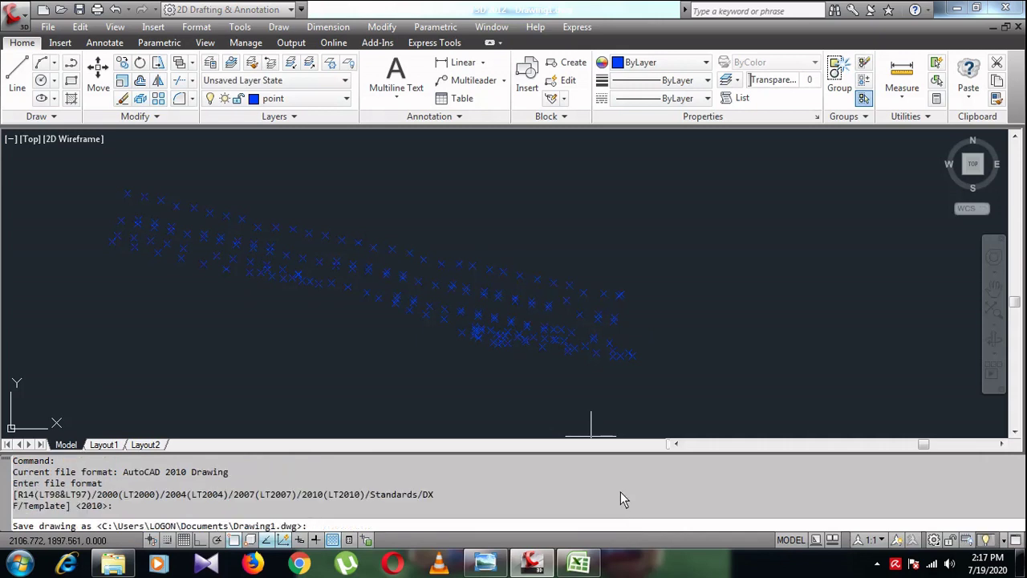
type("poi")
type("nts")
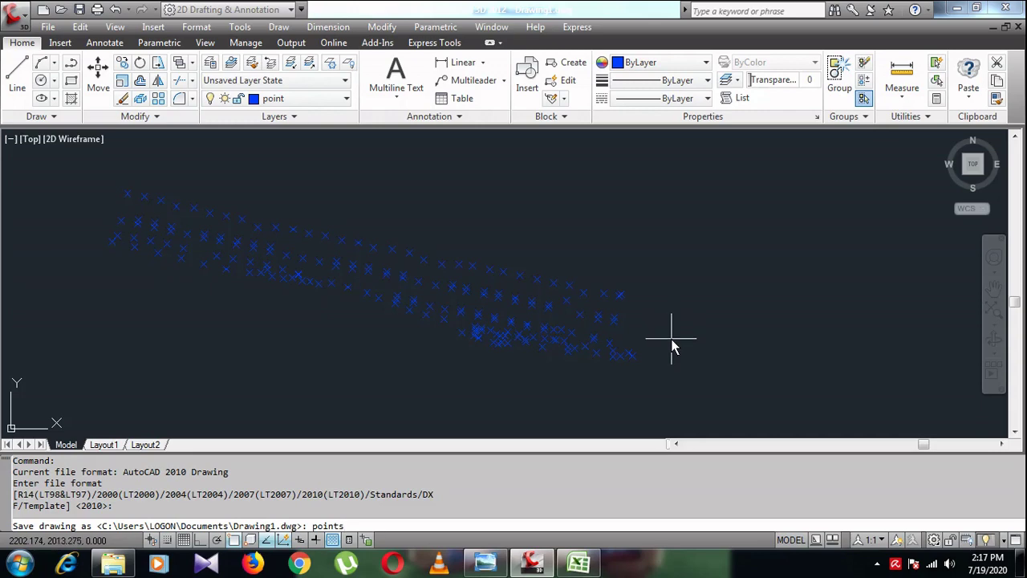
key("Return")
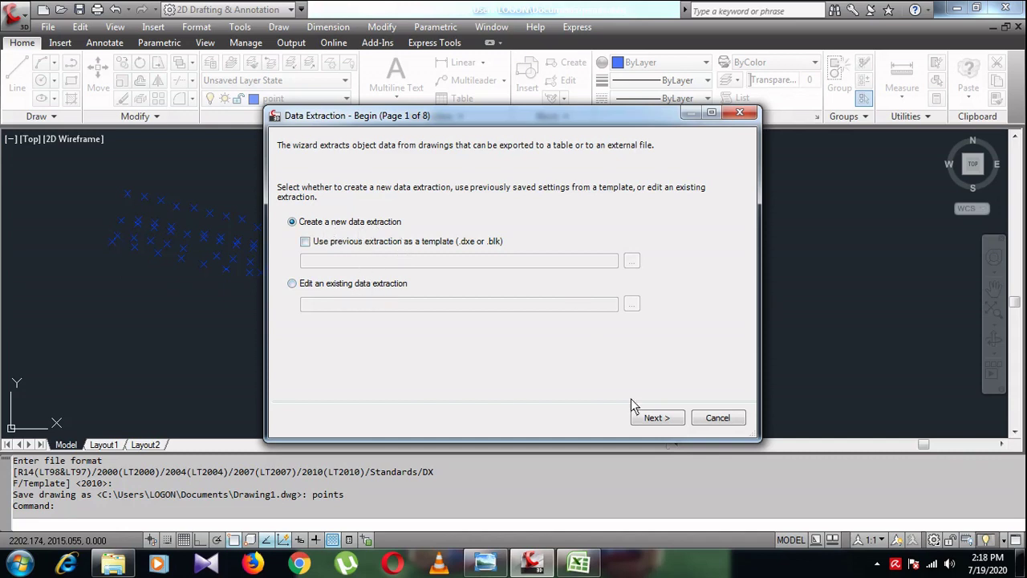
- Start a new data extraction and save it as points.dxe
left_click(656, 419)
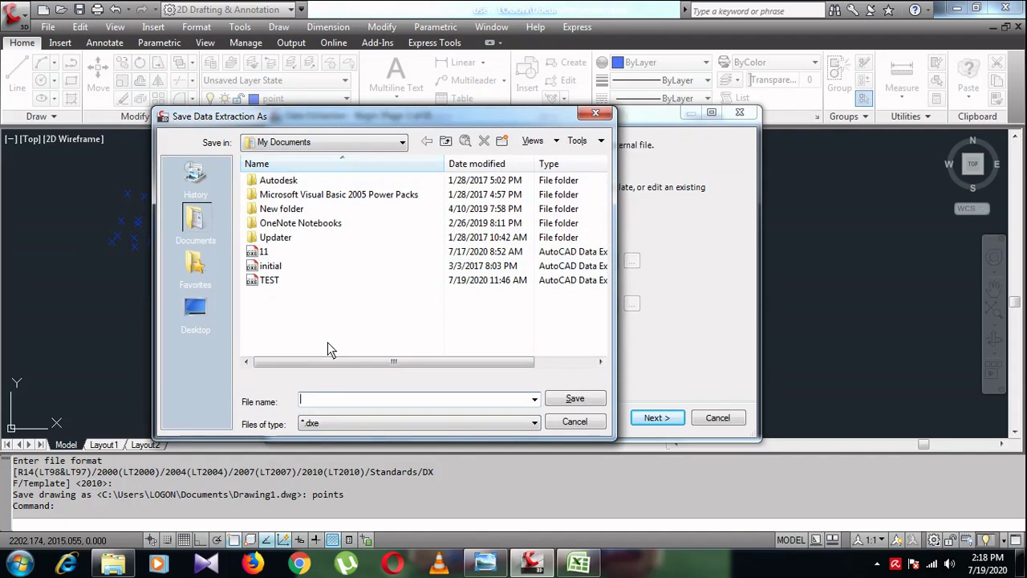
type("poin")
type("ts")
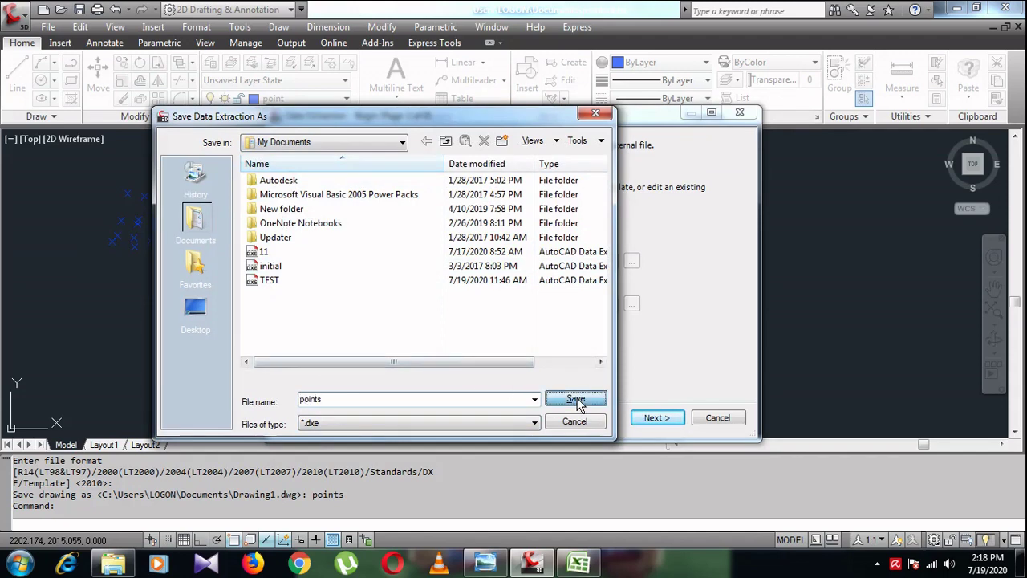
left_click(576, 399)
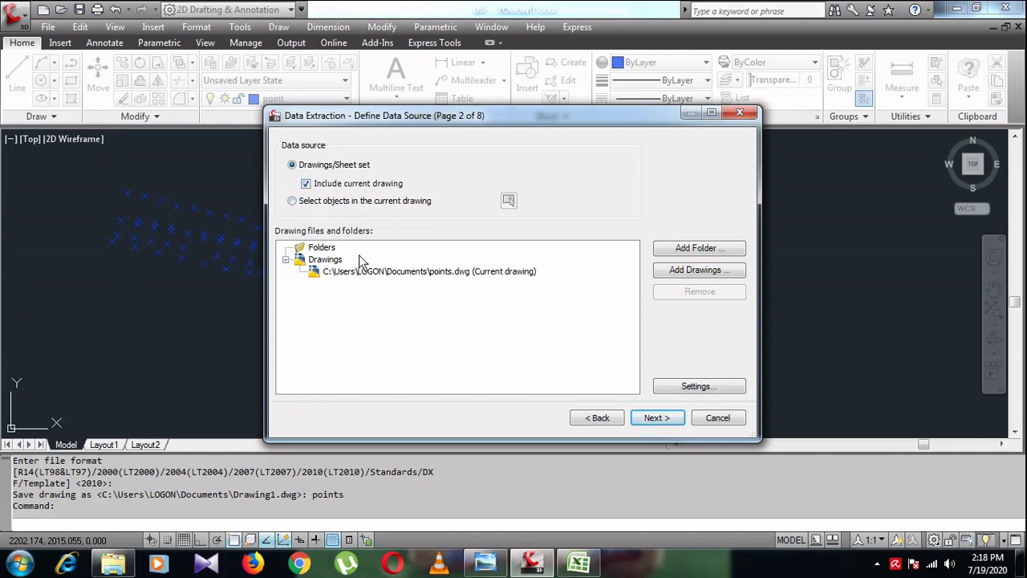
- Extract Point objects from the current drawing, keeping only Position X, Y and Z properties
left_click(660, 418)
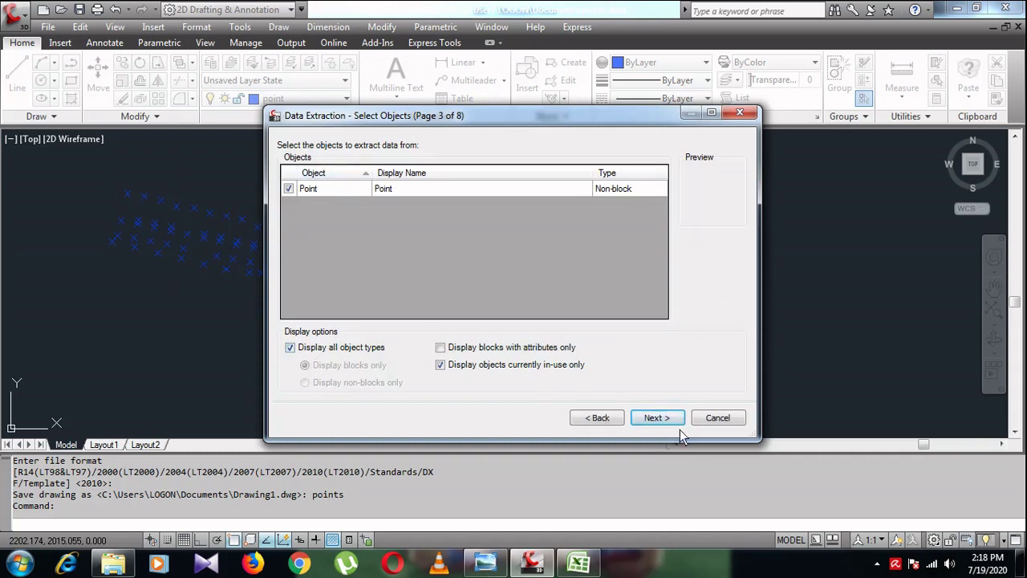
left_click(659, 418)
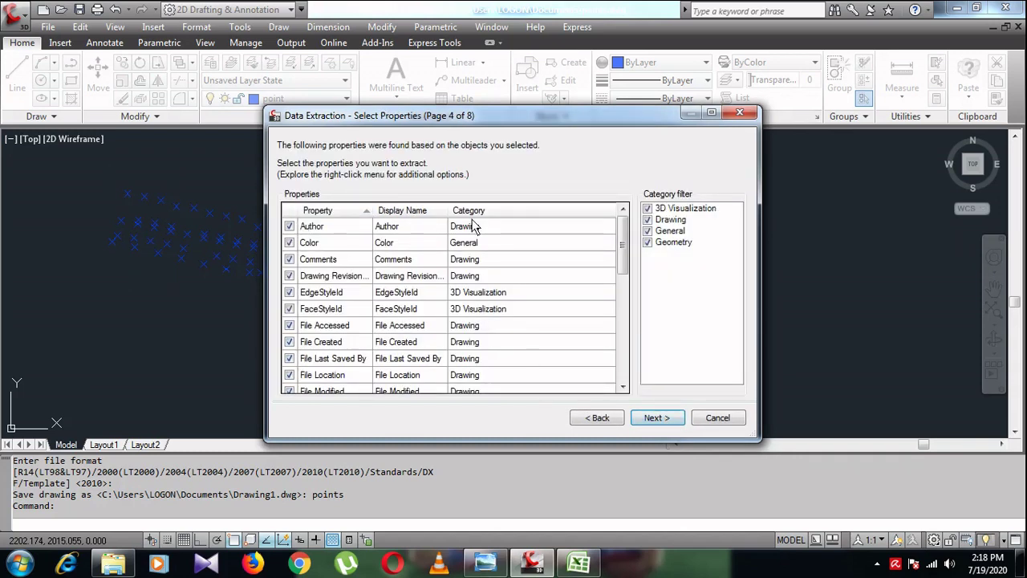
left_click(647, 208)
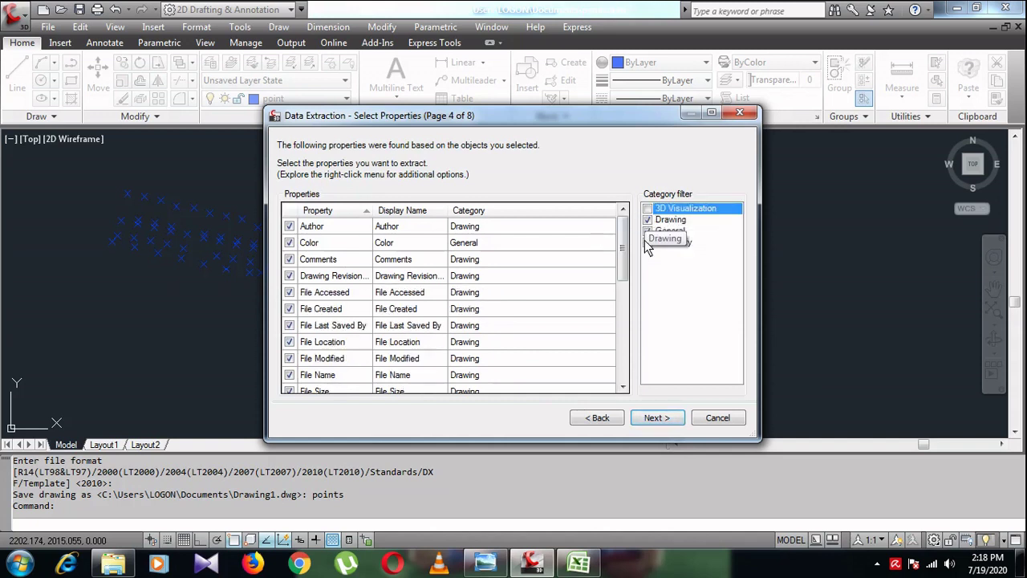
left_click(647, 220)
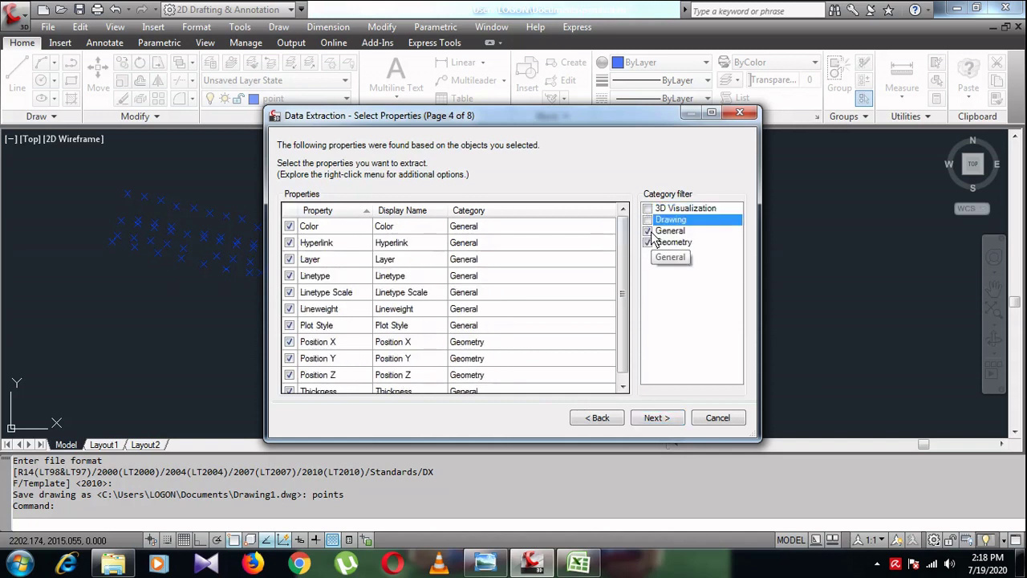
left_click(648, 231)
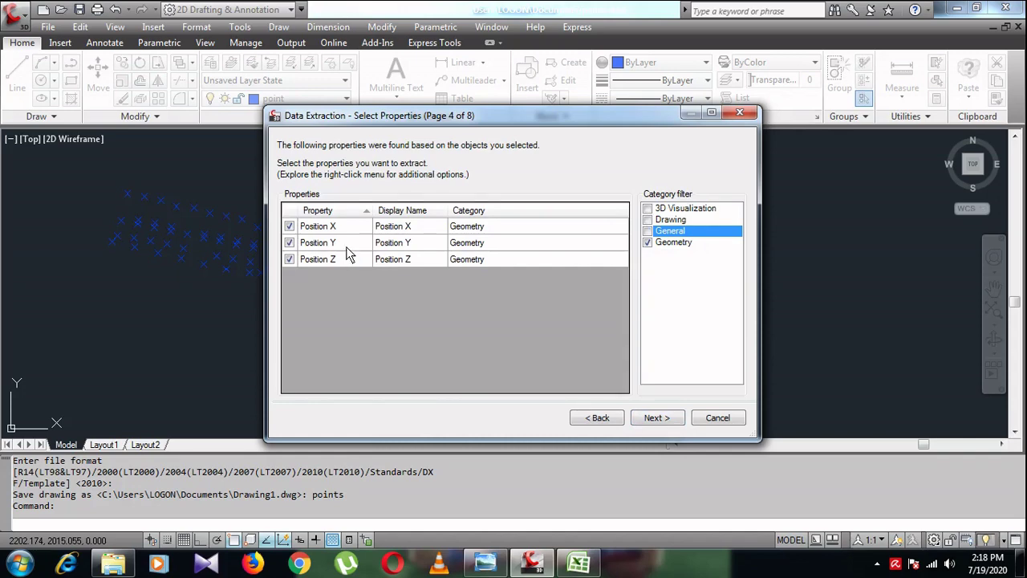
left_click(662, 422)
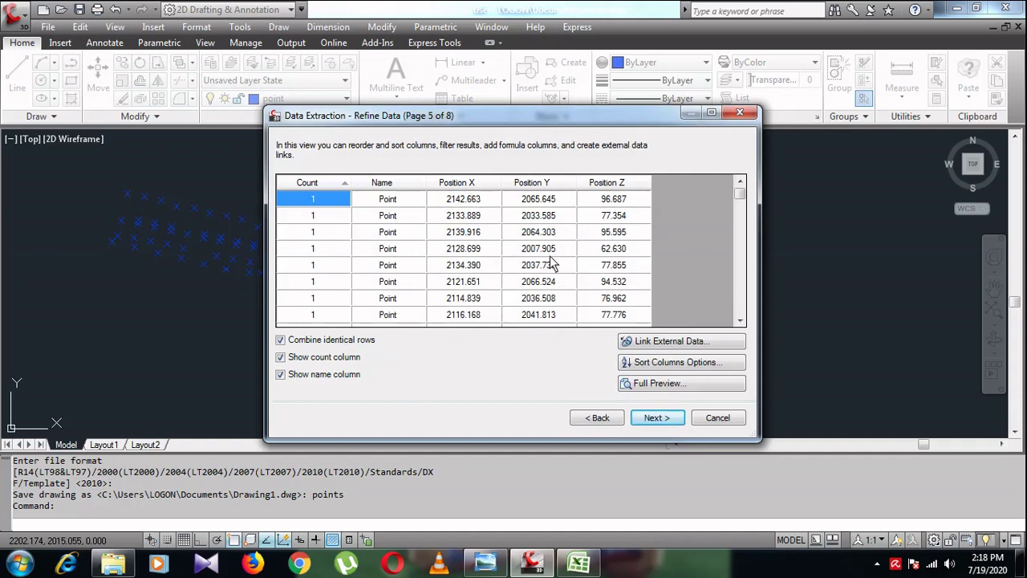
- Turn off the Name column, the Count column and Combine identical rows
left_click(545, 248)
scroll(549, 264, "down", 3)
scroll(549, 272, "down", 3)
scroll(542, 285, "down", 3)
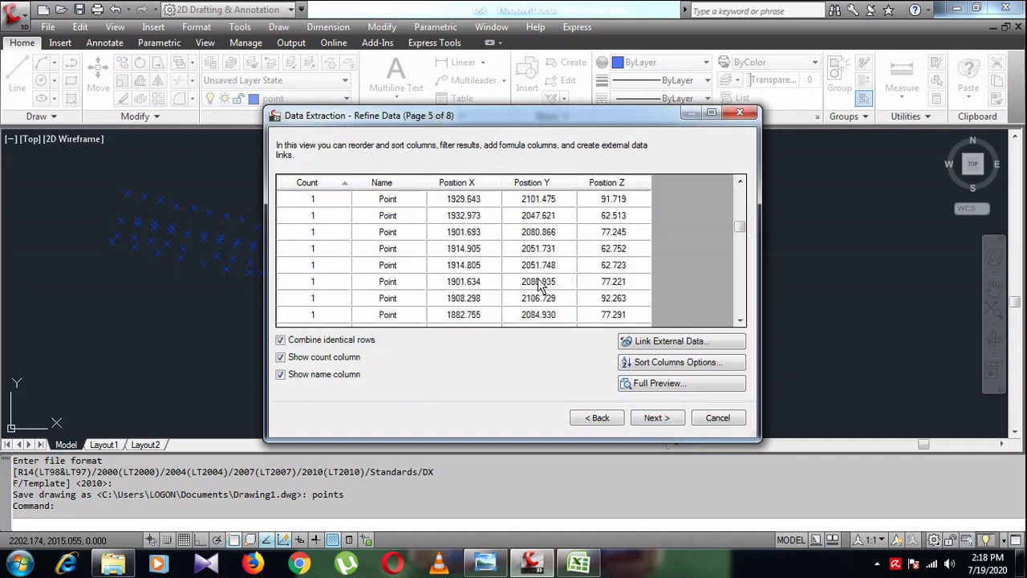
scroll(546, 273, "up", 5)
scroll(569, 253, "up", 4)
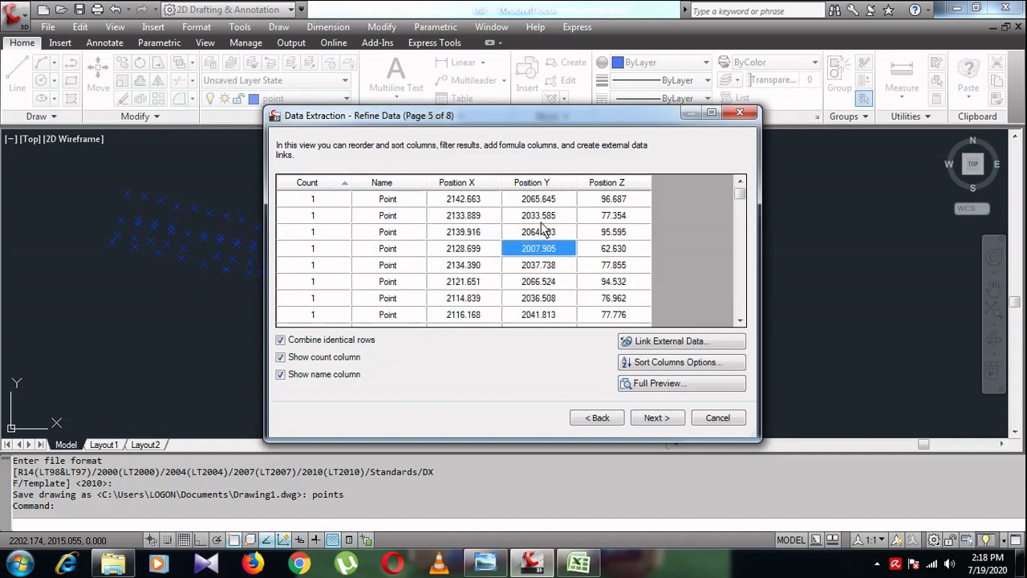
left_click(281, 375)
left_click(280, 357)
left_click(280, 340)
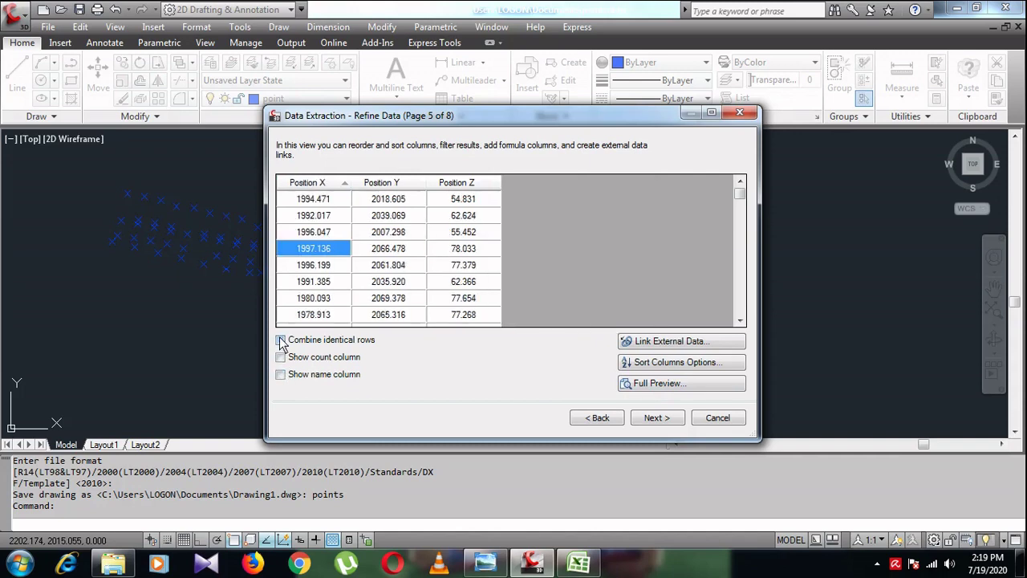
- Check the full preview of Position X, Y, Z rows against the Excel sheet
left_click(654, 385)
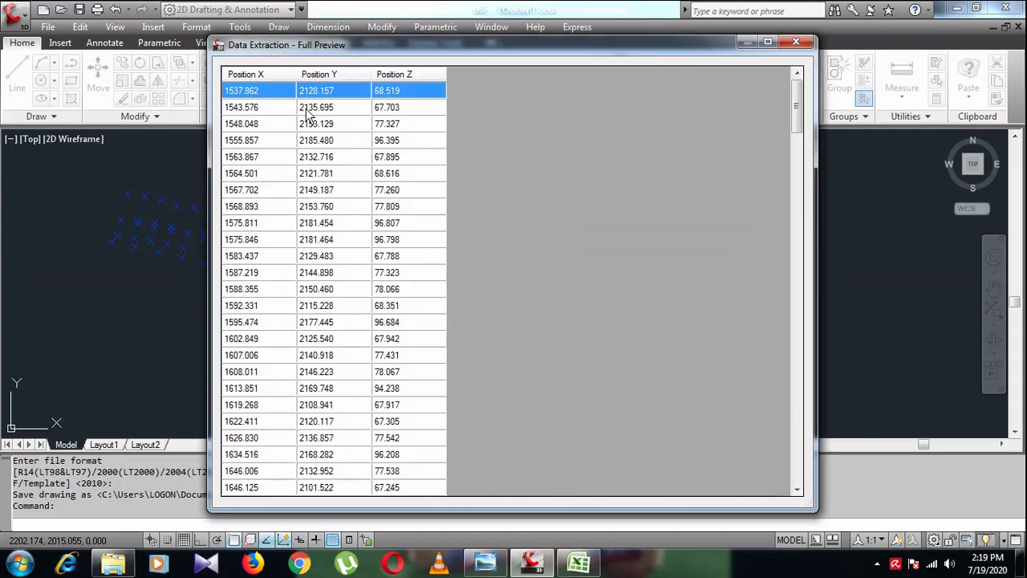
left_click(577, 564)
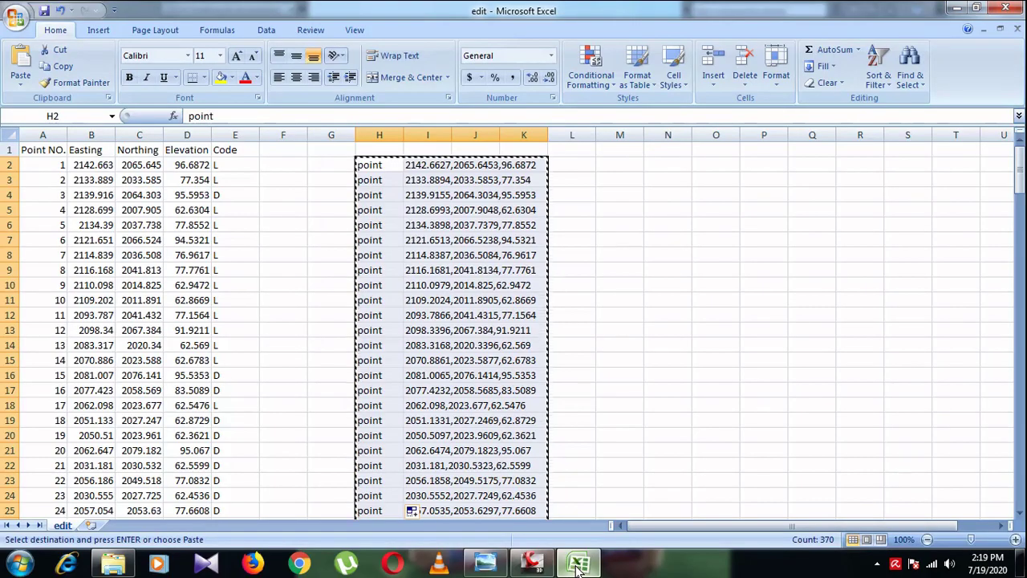
left_click(578, 564)
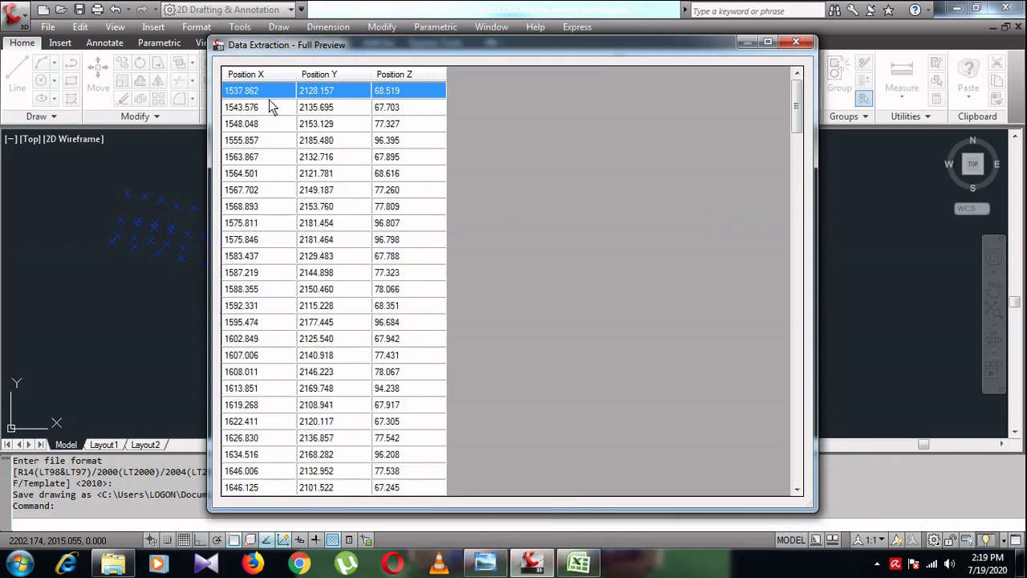
scroll(316, 148, "down", 2)
scroll(328, 191, "down", 4)
scroll(362, 217, "up", 6)
left_click(794, 42)
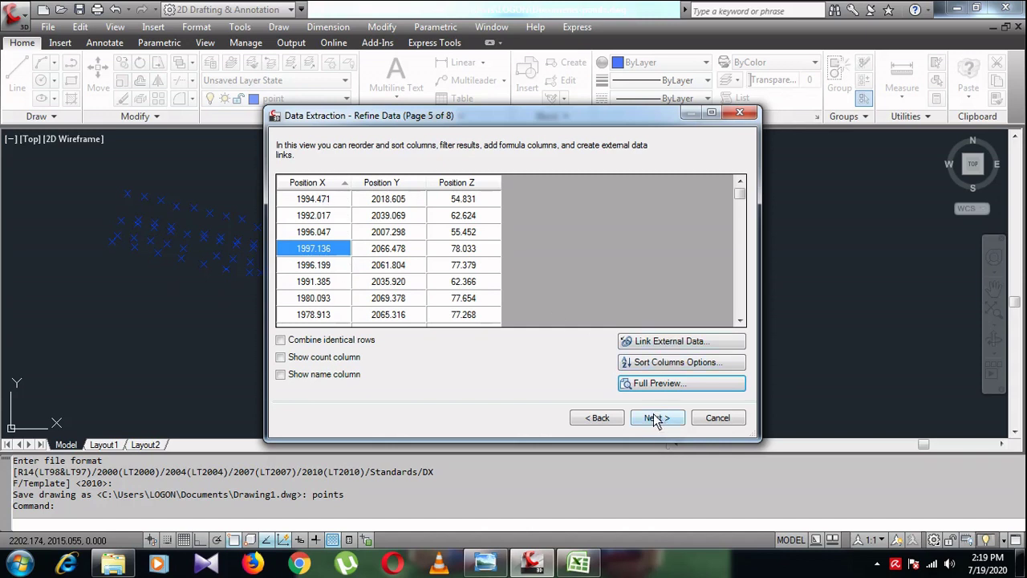
- Output the extraction as a table inserted into the drawing, using the Standard table style
left_click(654, 419)
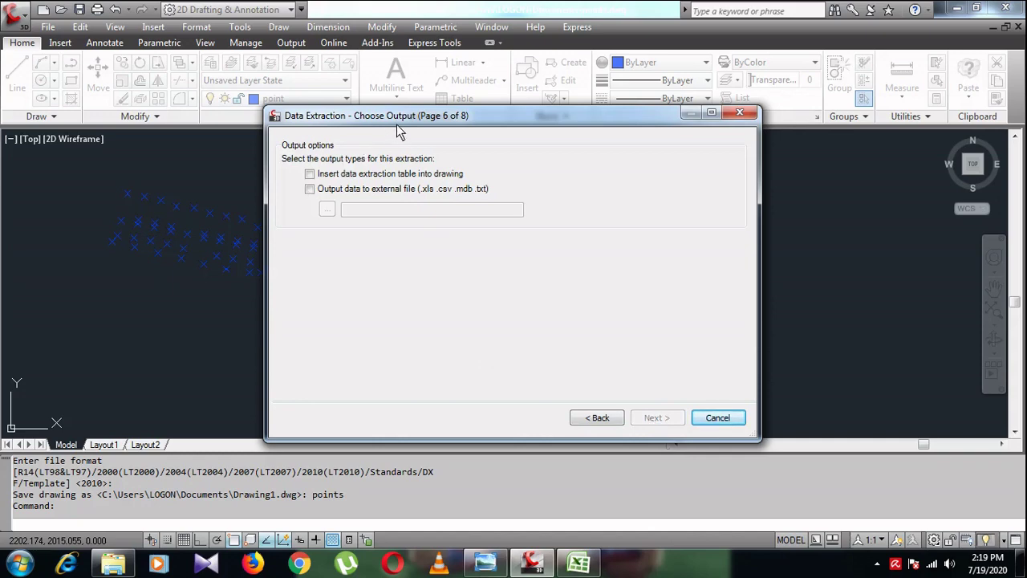
mouse_move(407, 117)
left_mouse_down()
mouse_move(701, 165)
mouse_move(579, 130)
left_mouse_up()
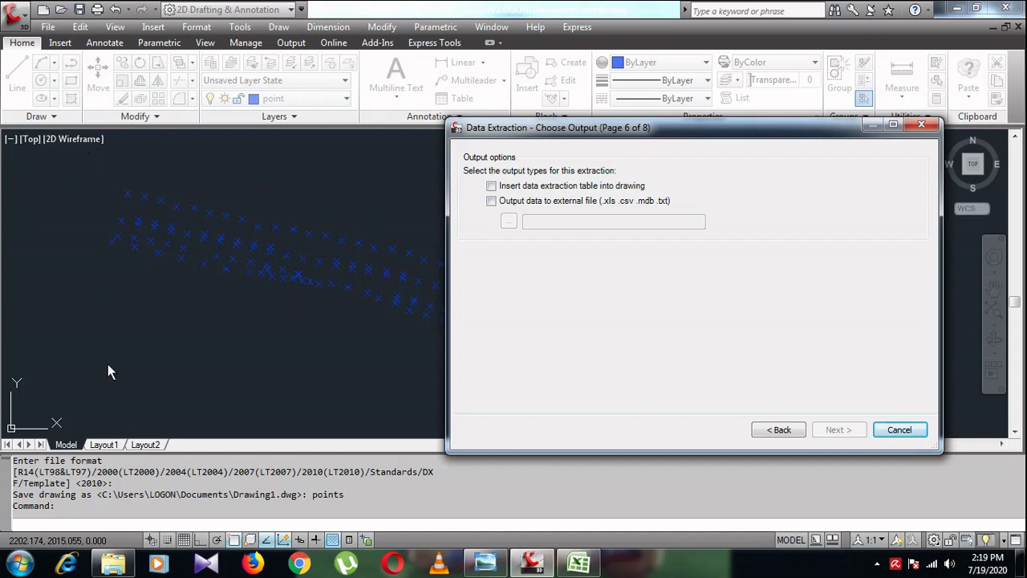
left_click(491, 186)
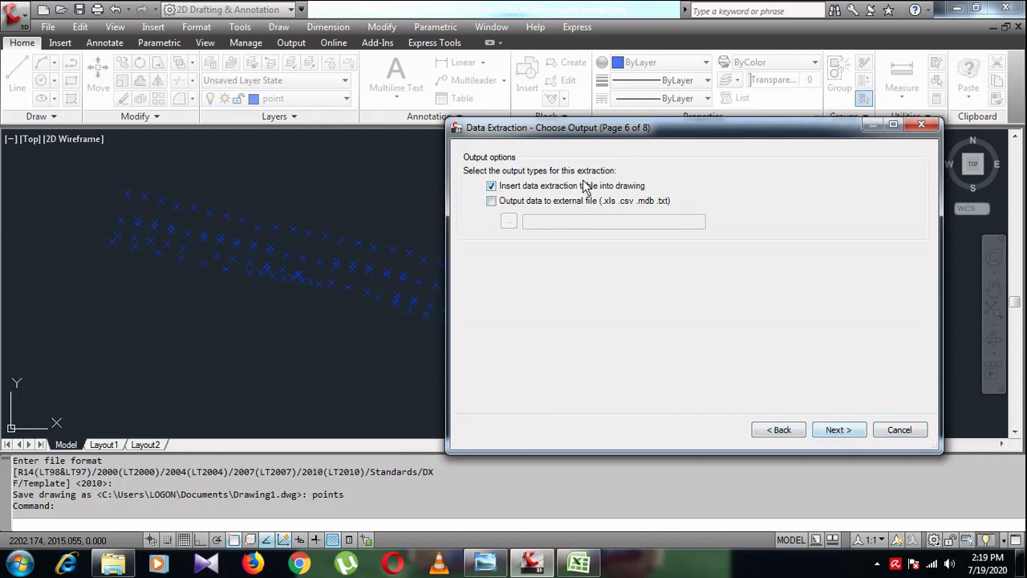
left_click(838, 430)
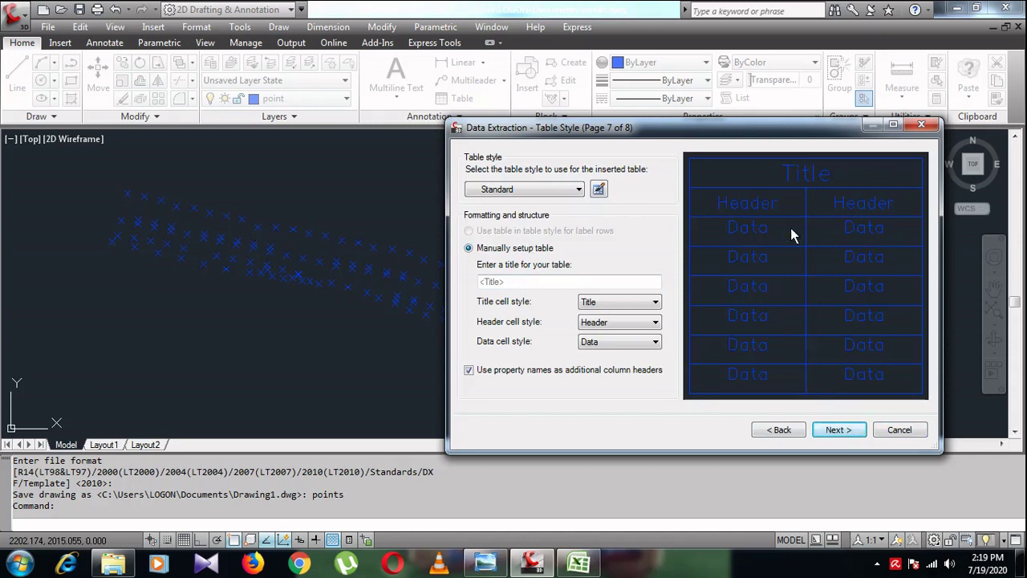
left_click(535, 194)
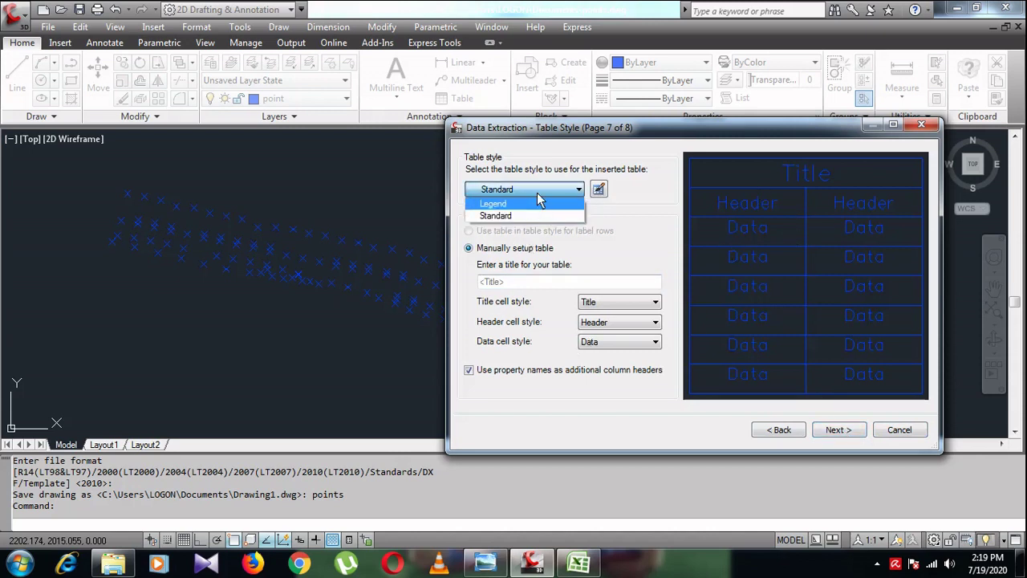
left_click(537, 193)
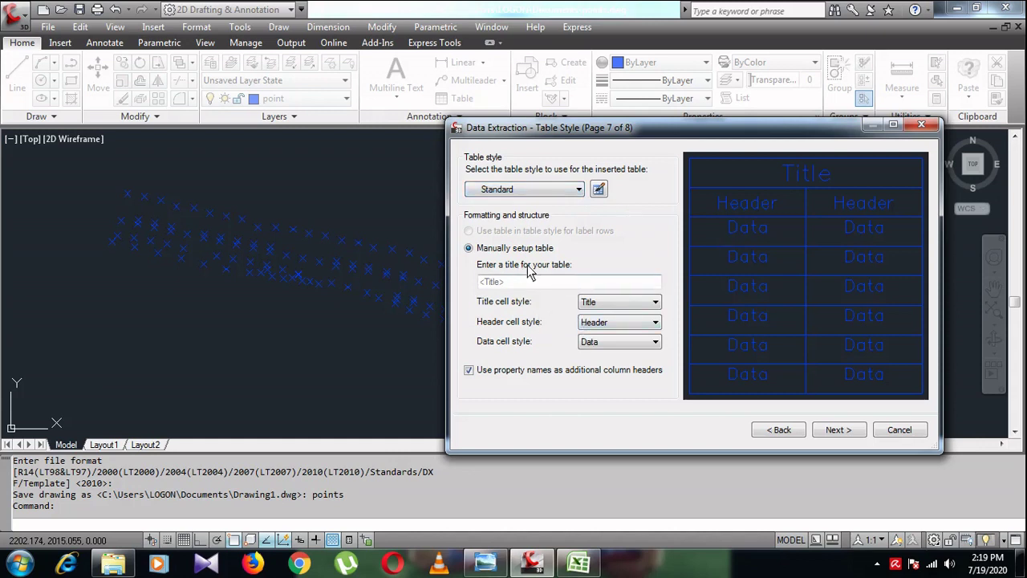
left_click(818, 434)
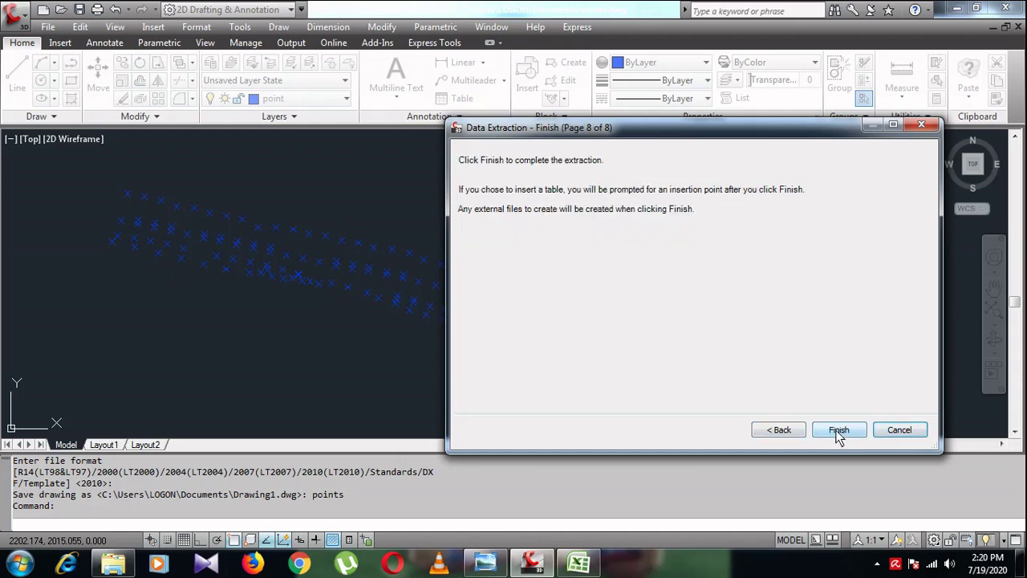
- Finish the wizard and place the Position X/Y/Z table right of the points, zooming to inspect it
left_click(839, 432)
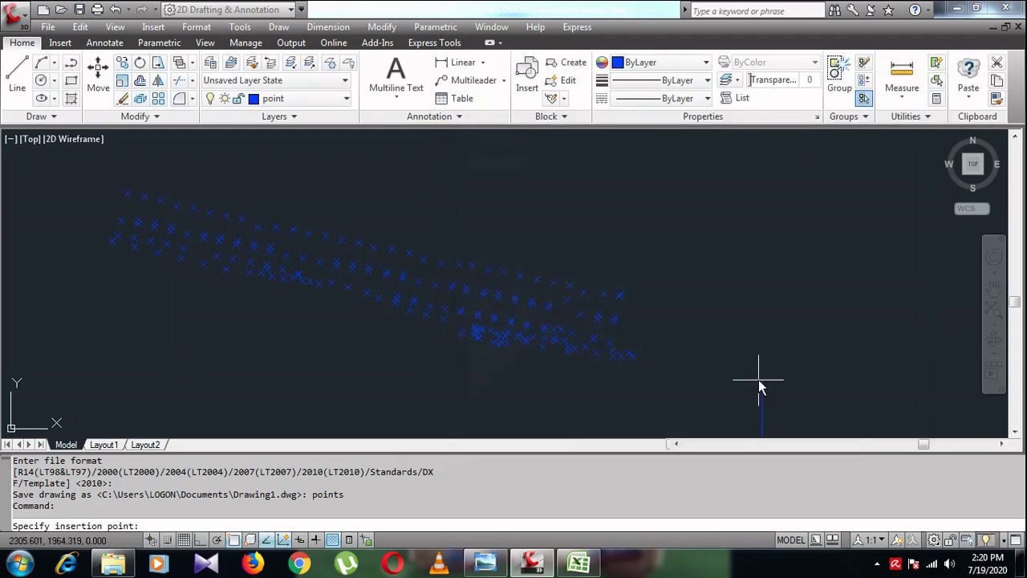
left_click(689, 192)
scroll(671, 217, "up", 1)
scroll(686, 207, "up", 2)
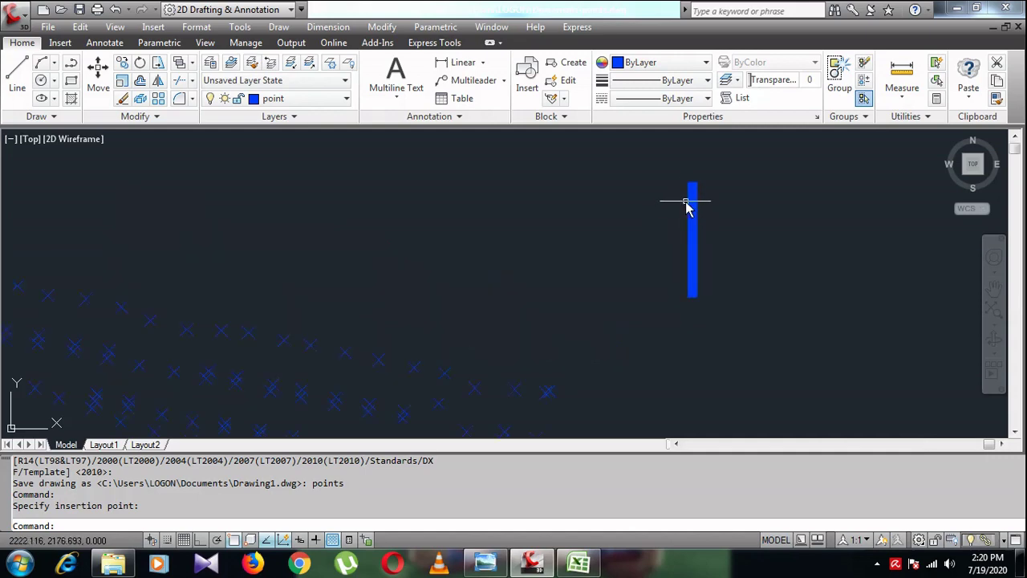
scroll(691, 197, "up", 2)
scroll(658, 173, "up", 2)
scroll(649, 209, "up", 2)
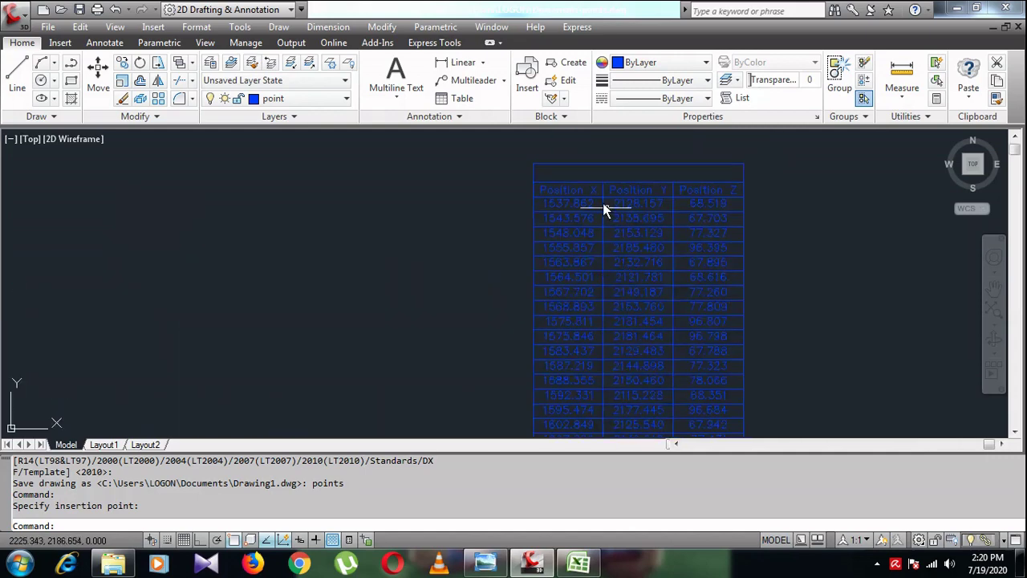
scroll(598, 196, "up", 1)
scroll(682, 241, "down", 4)
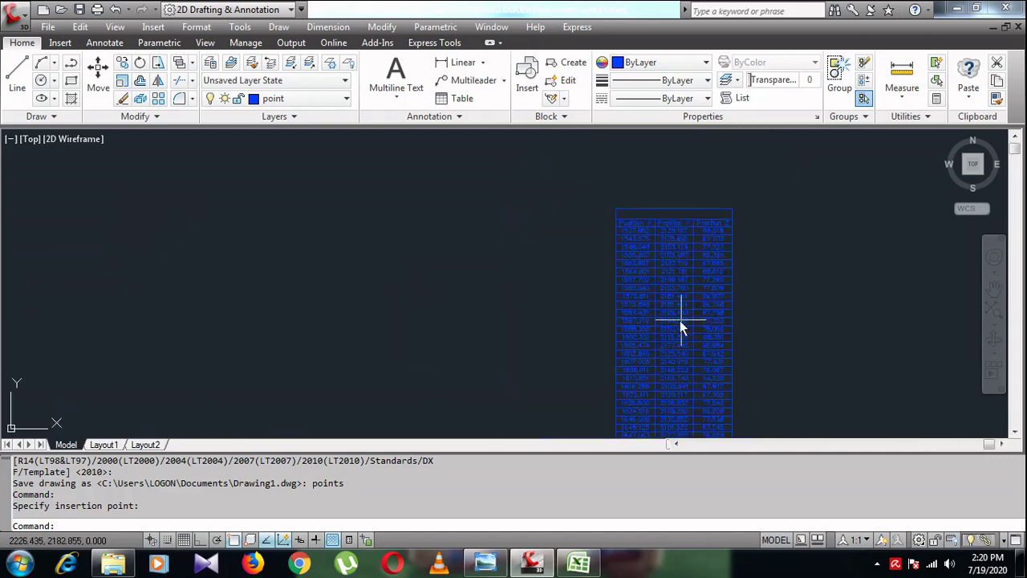
scroll(679, 320, "down", 1)
scroll(634, 321, "up", 3)
scroll(631, 338, "down", 2)
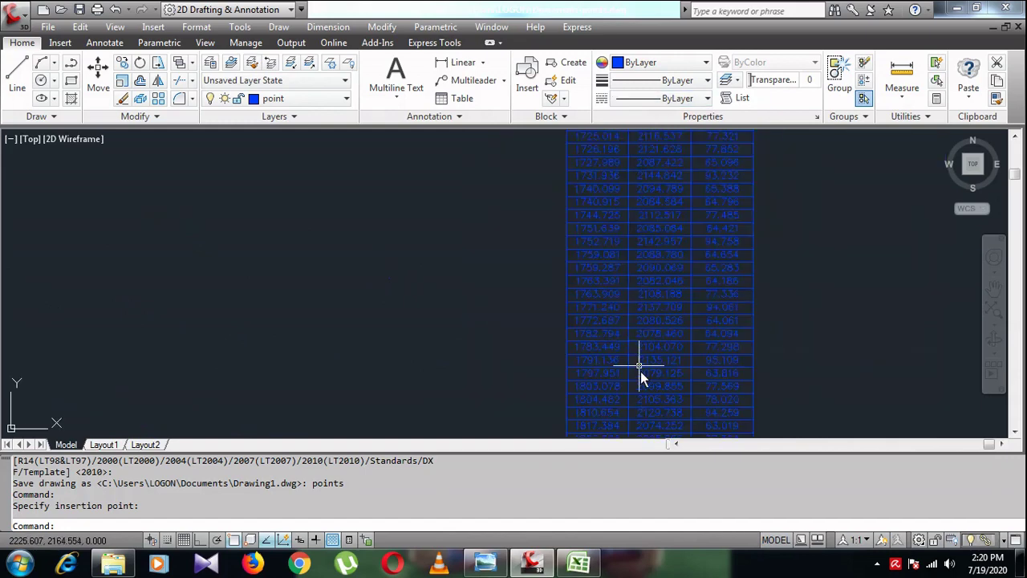
scroll(642, 233, "down", 2)
scroll(647, 260, "down", 2)
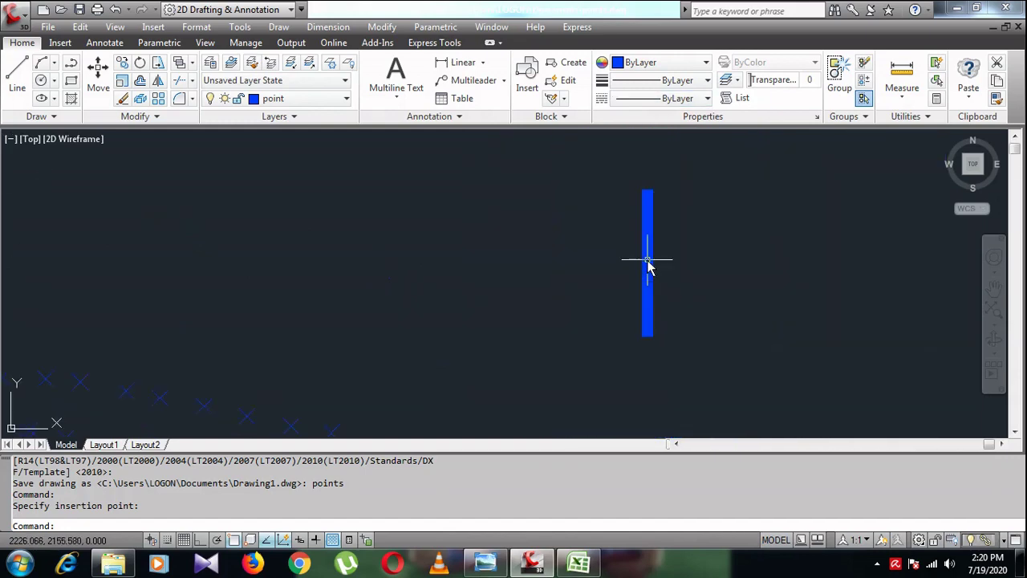
scroll(634, 269, "down", 2)
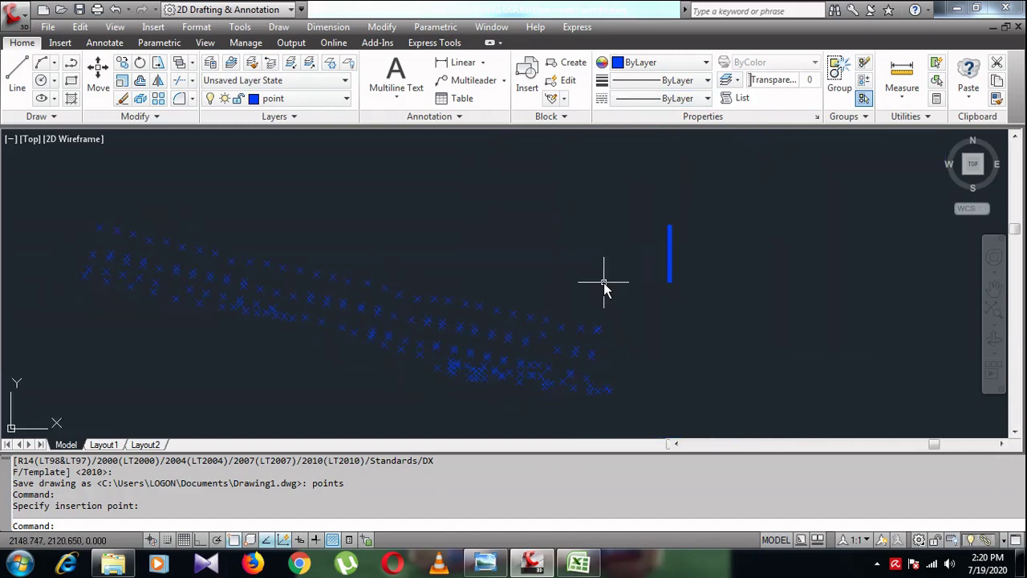
- Start a new DX extraction and save it over the existing points.dxe
type("dx")
key("Return")
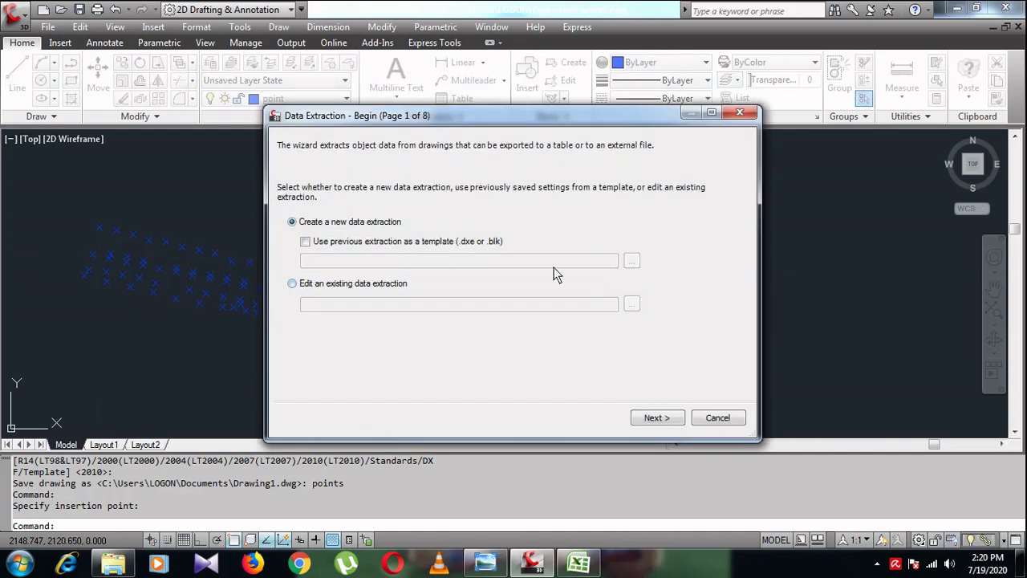
left_click(657, 421)
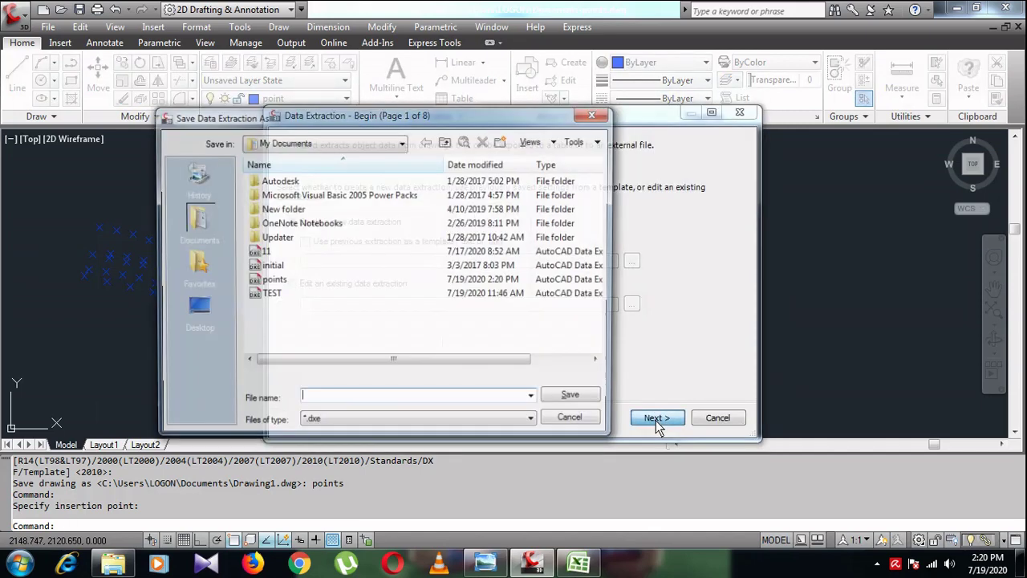
left_click(284, 287)
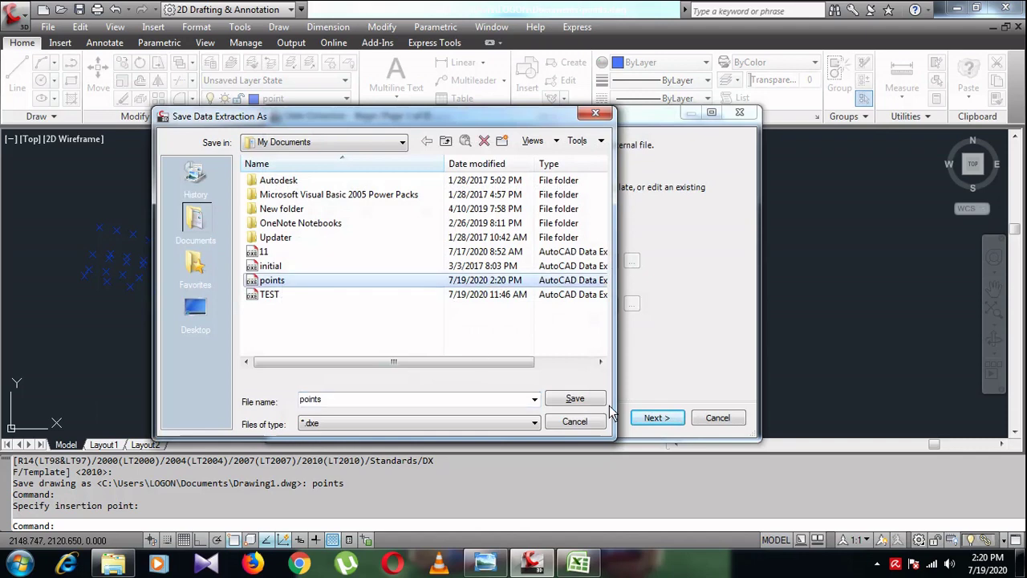
left_click(574, 398)
left_click(344, 314)
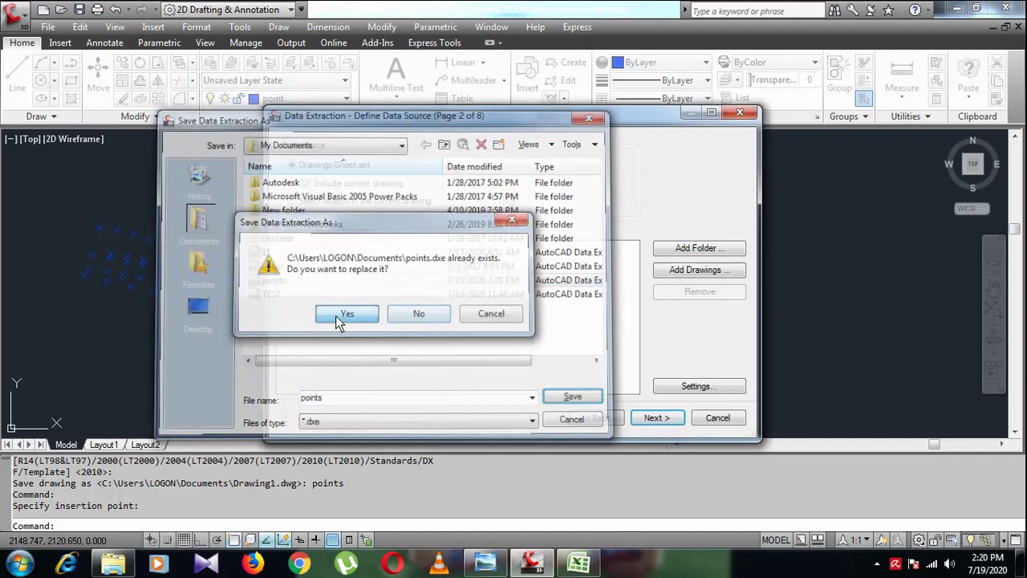
- Use the current drawing, exclude Table objects, and keep only Geometry properties
left_click(658, 417)
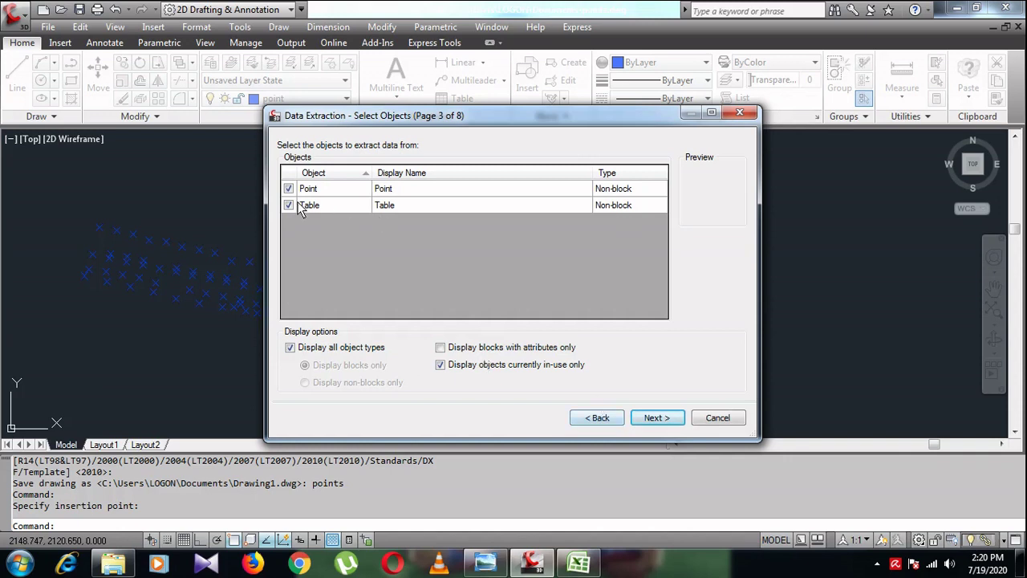
left_click(288, 206)
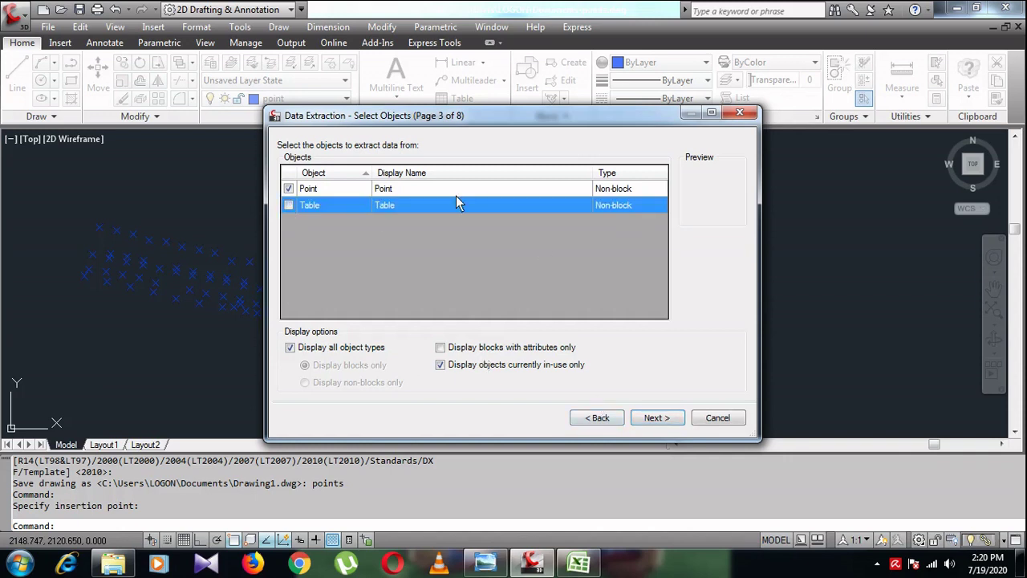
left_click(657, 417)
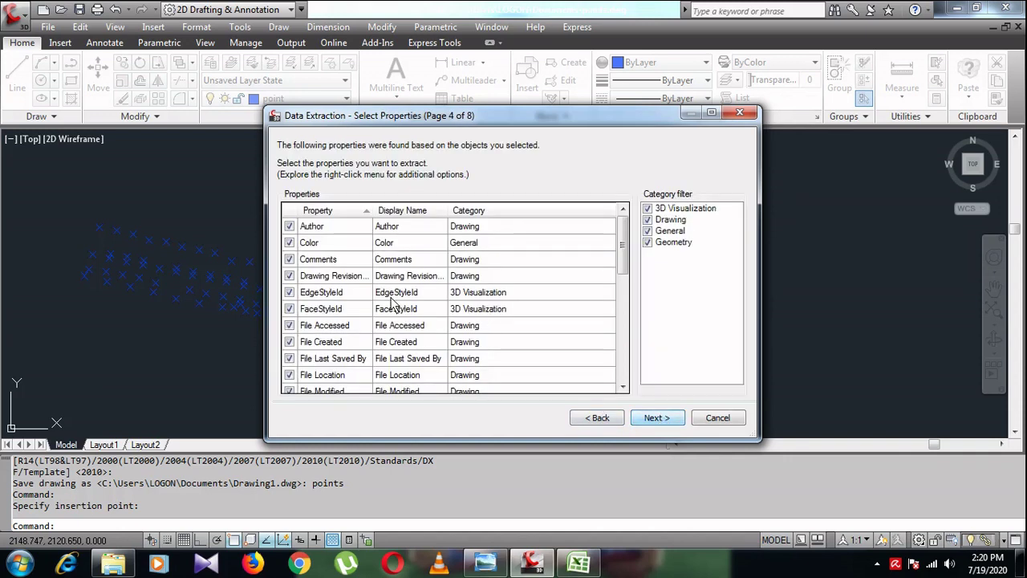
left_click(647, 231)
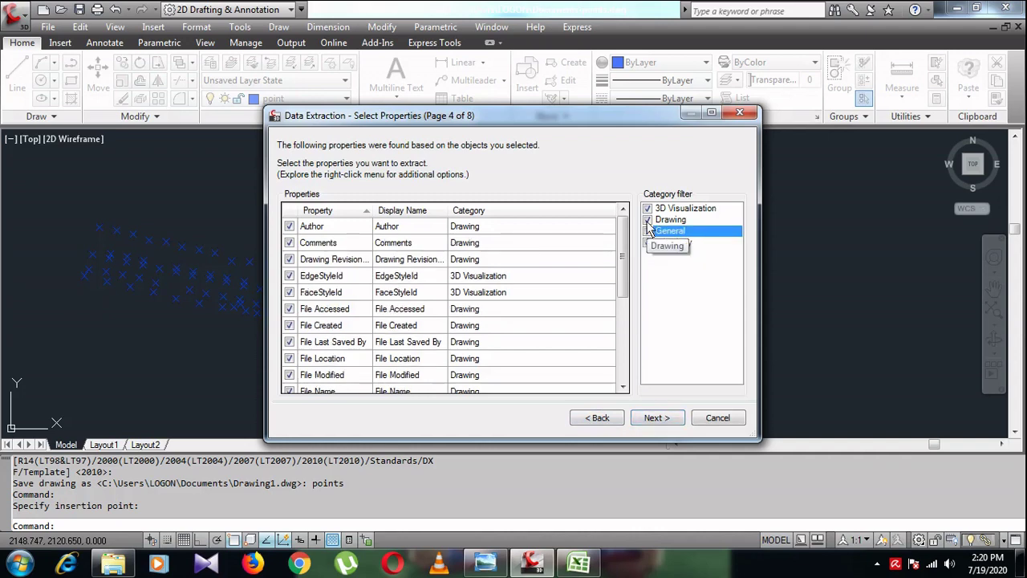
left_click(648, 220)
left_click(647, 208)
left_click(657, 417)
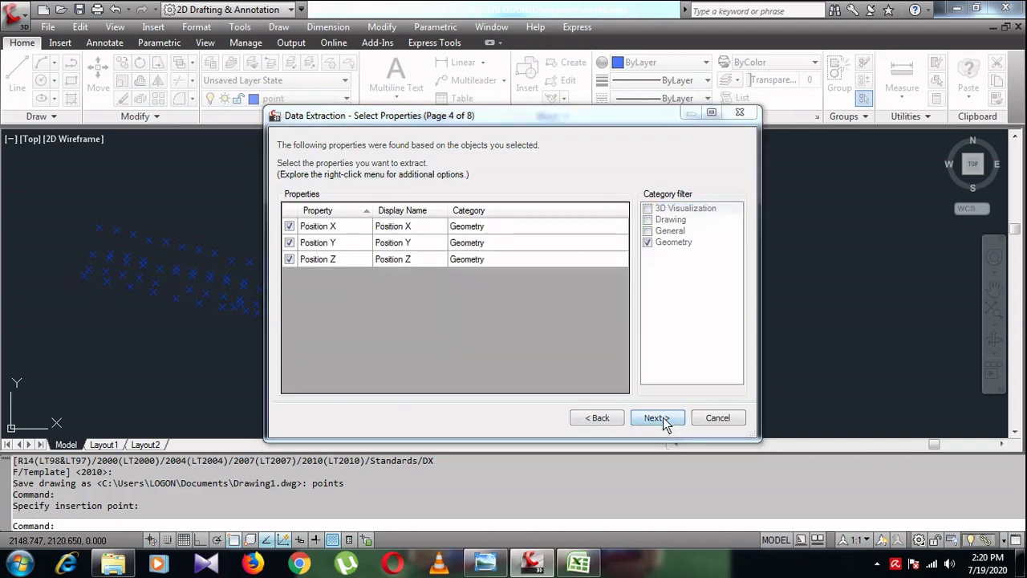
- Turn off Combine identical rows, the Count column and the Name column
left_click(280, 340)
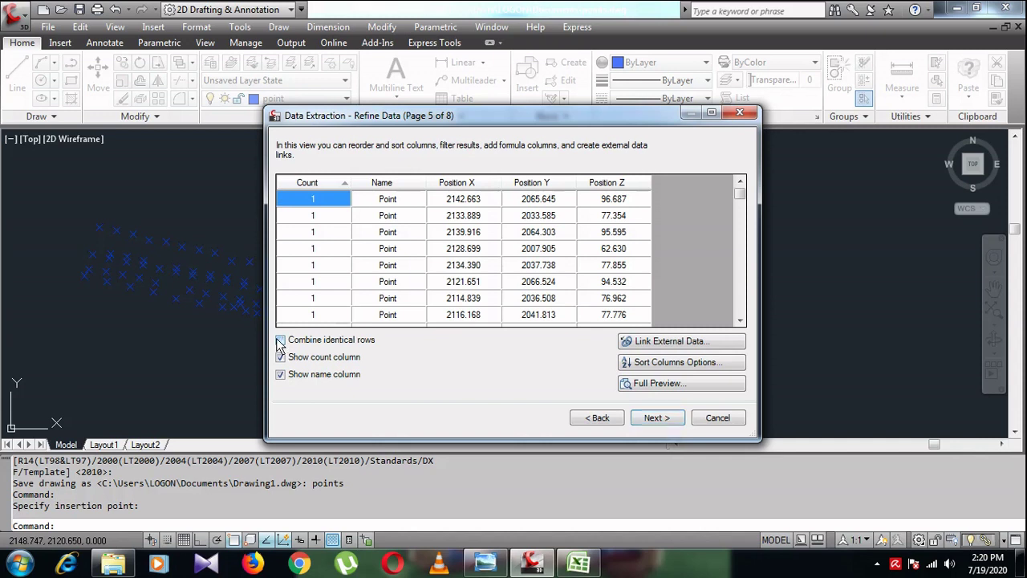
left_click(280, 357)
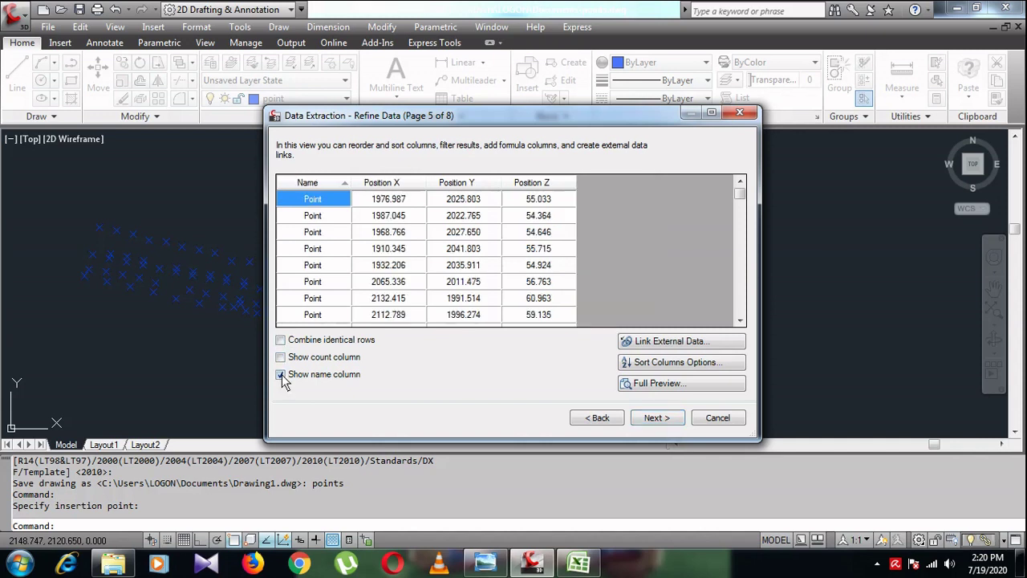
left_click(281, 376)
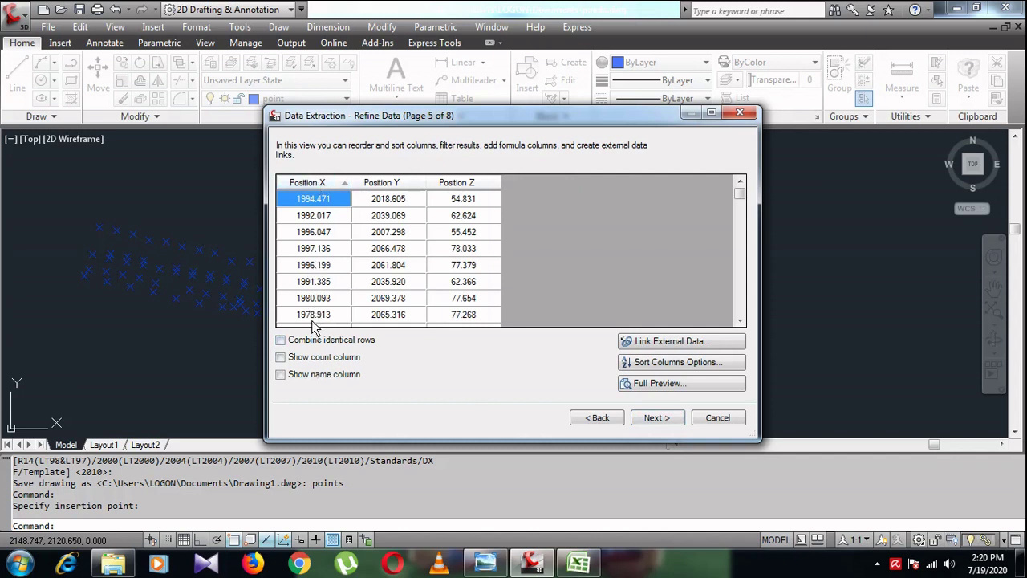
- Output the extracted coordinates to the external file D:\class\points.csv and finish
left_click(655, 418)
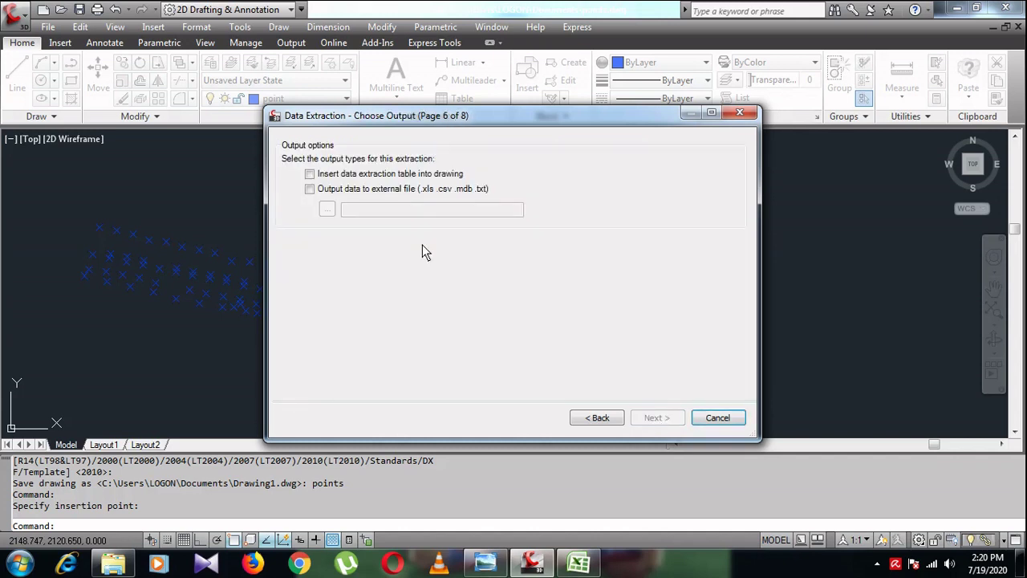
left_click(310, 190)
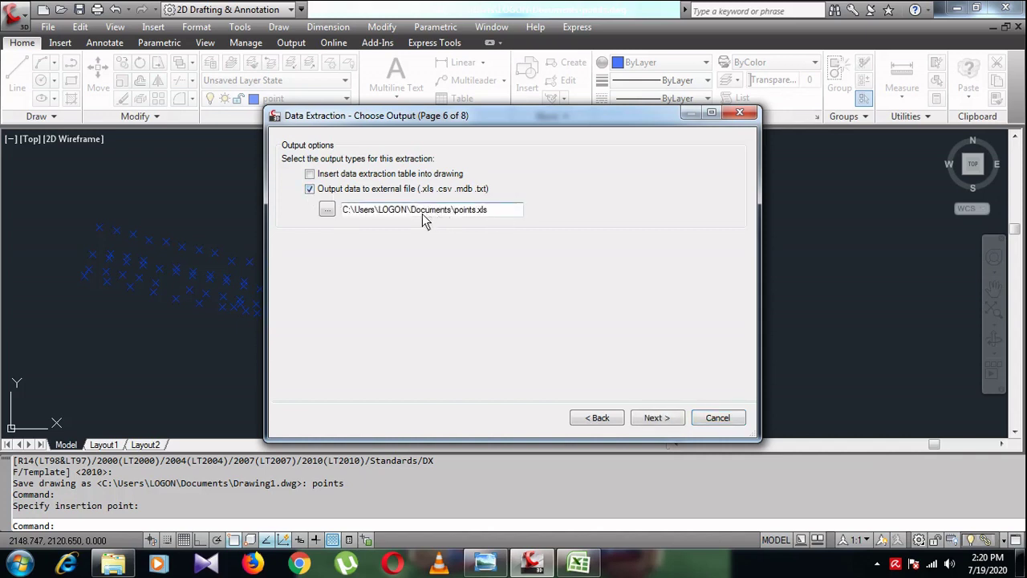
left_click(327, 210)
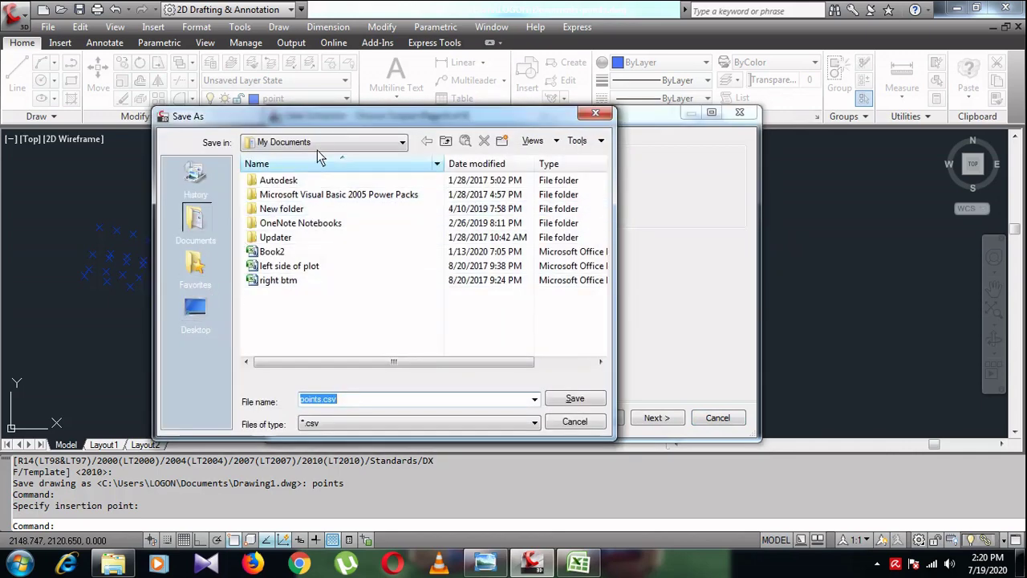
left_click(320, 146)
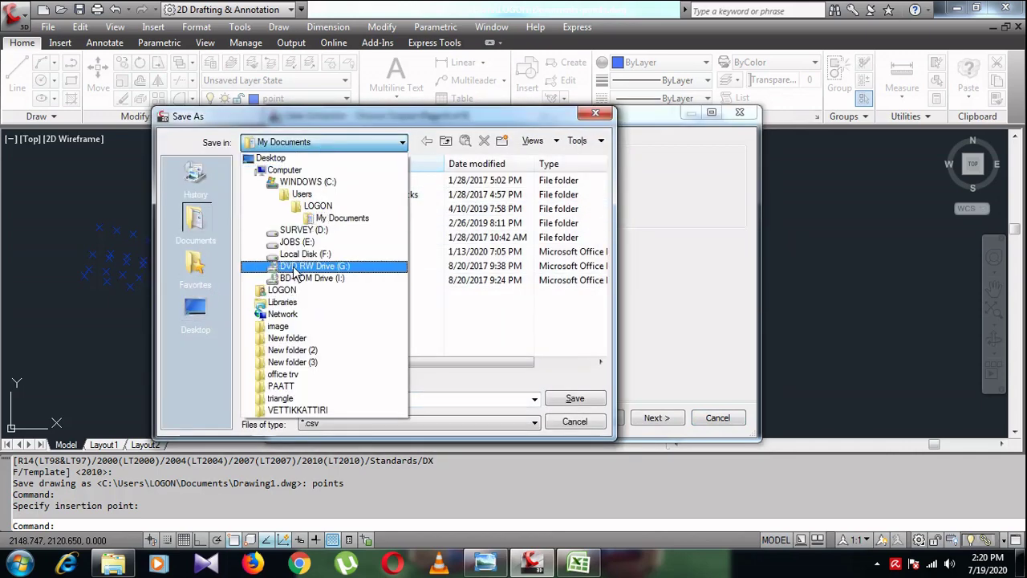
left_click(303, 230)
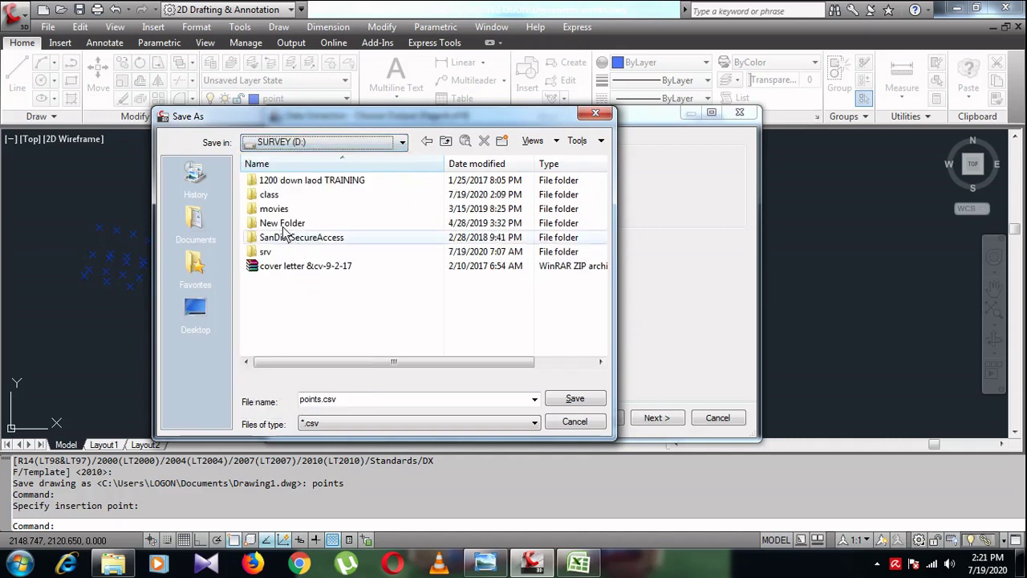
double_click(282, 199)
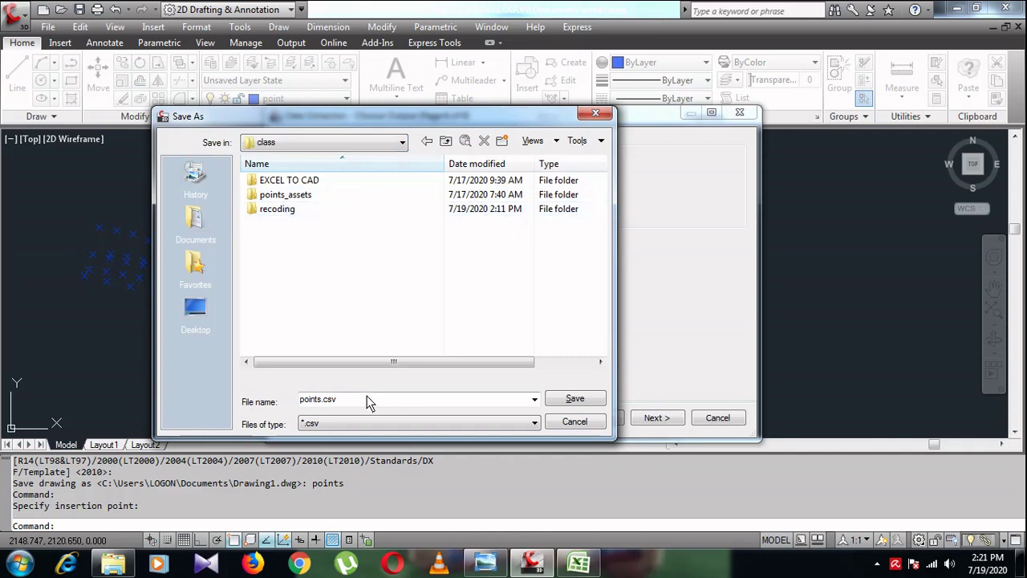
left_click(559, 399)
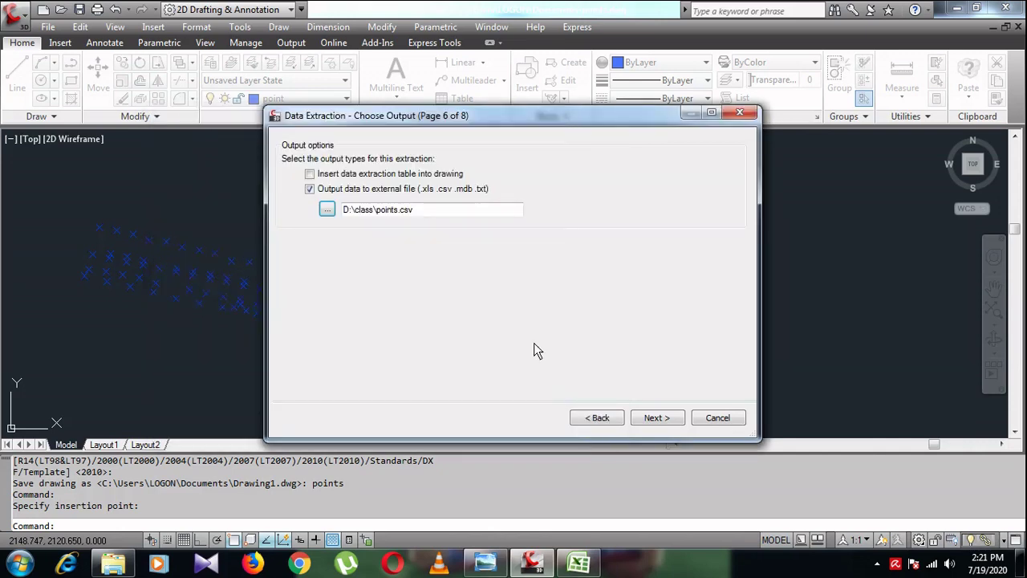
left_click(648, 418)
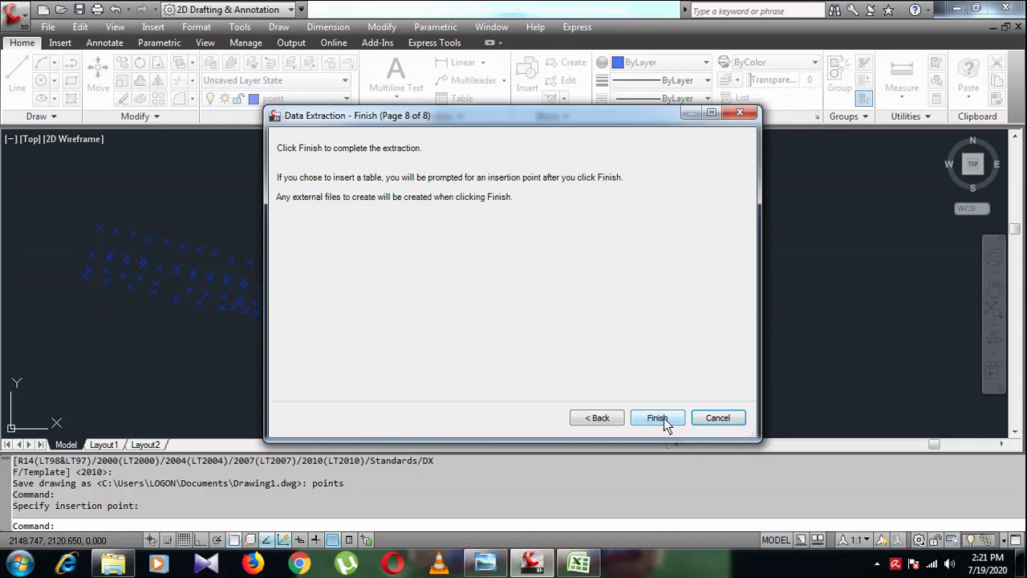
left_click(659, 419)
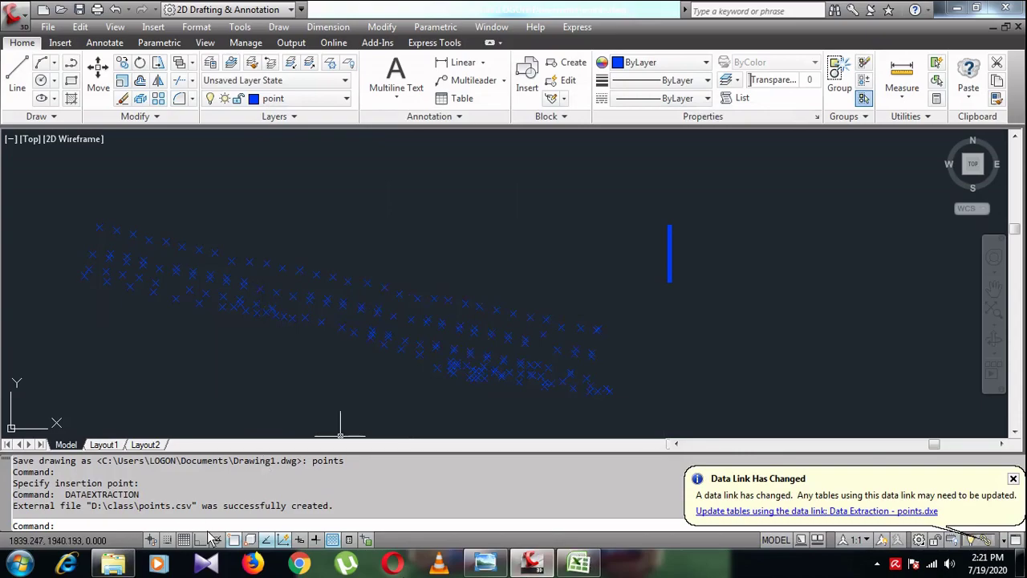
- In Windows Explorer, go to D:\class and select the new points CSV file
left_click(114, 567)
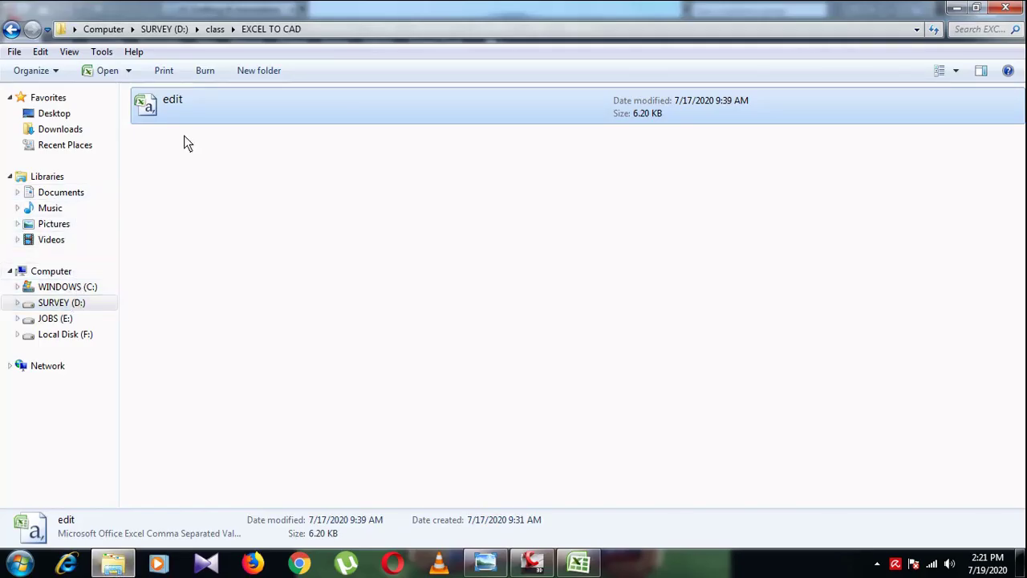
left_click(215, 29)
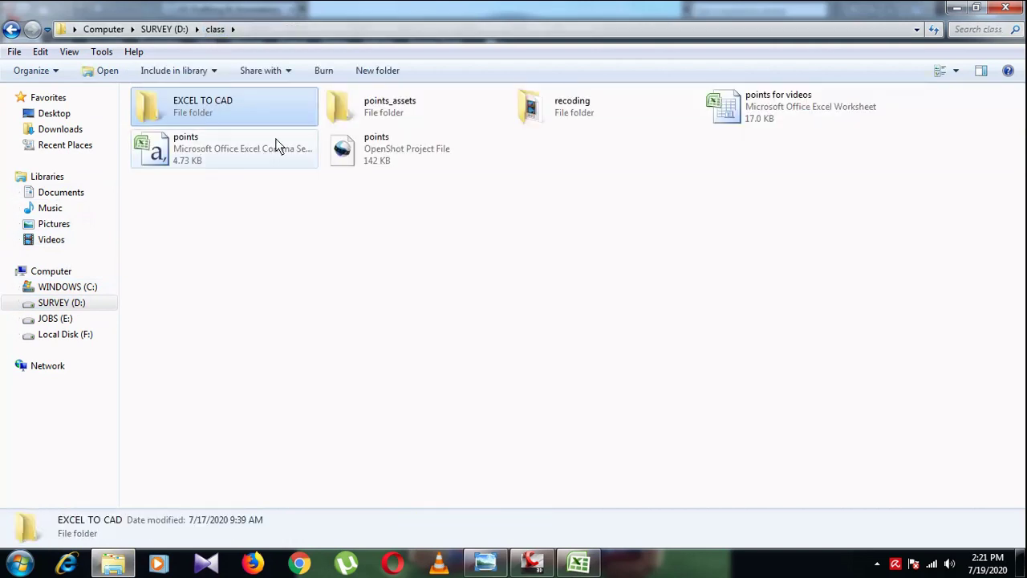
left_click(222, 151)
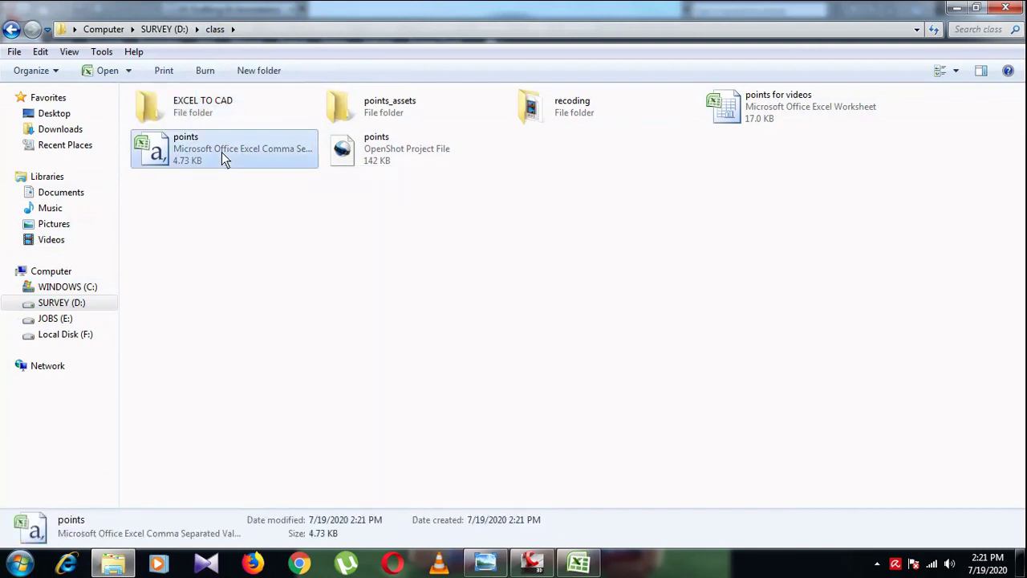
- Cancel the pending copy and save edit.xlsx in its current format
left_click(206, 220)
left_click(574, 553)
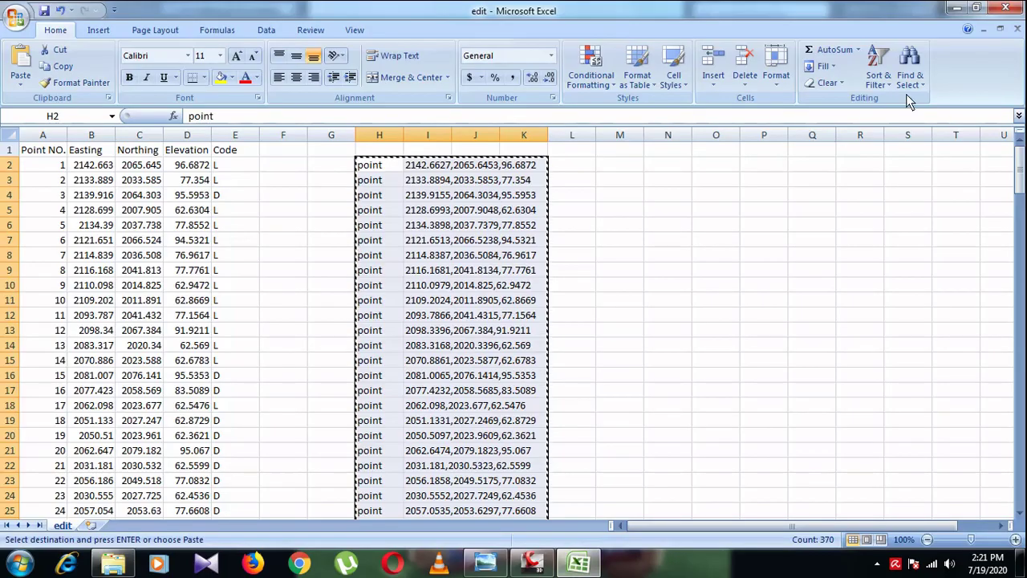
left_click(680, 257)
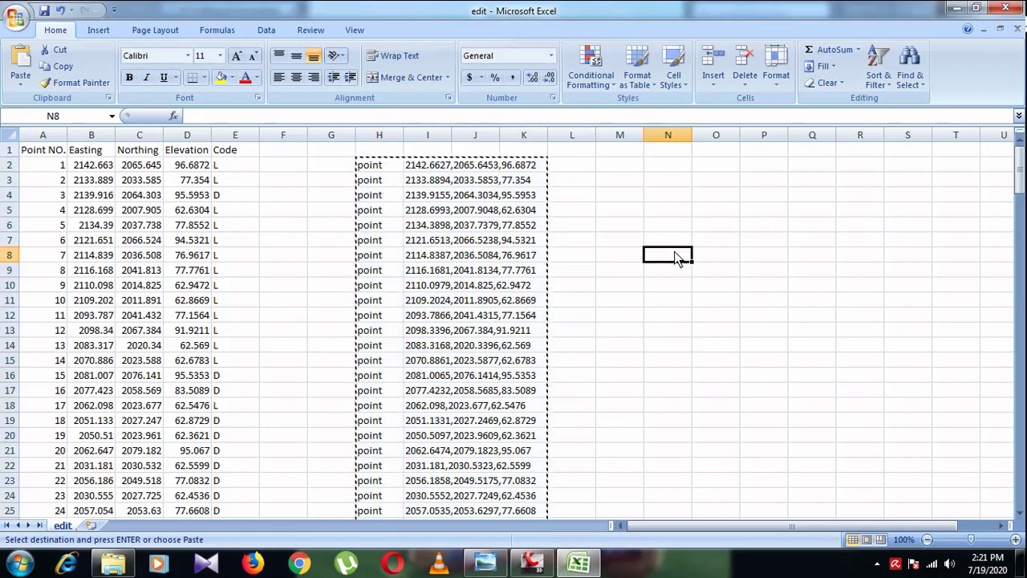
key("Escape")
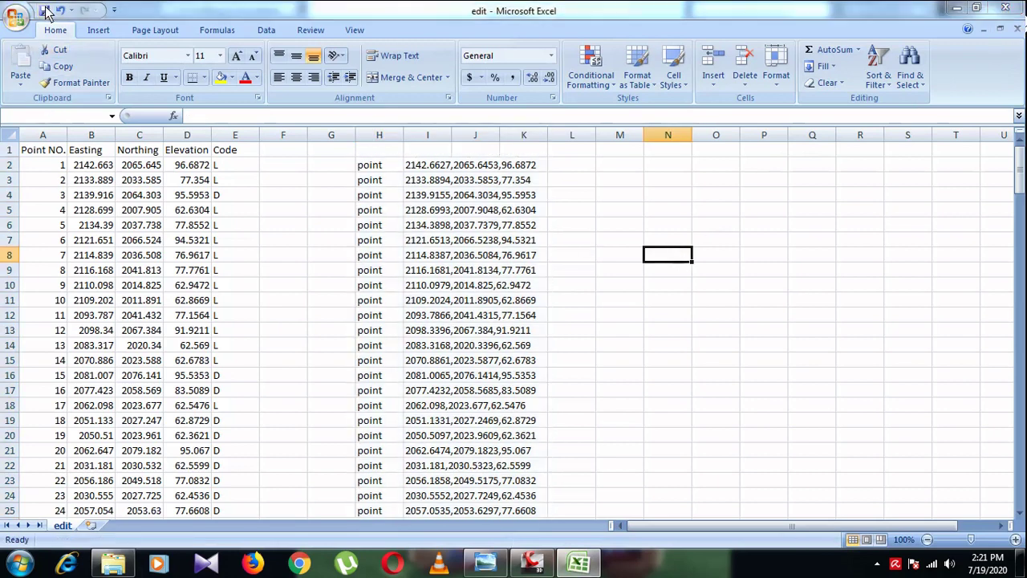
left_click(45, 11)
left_click(454, 331)
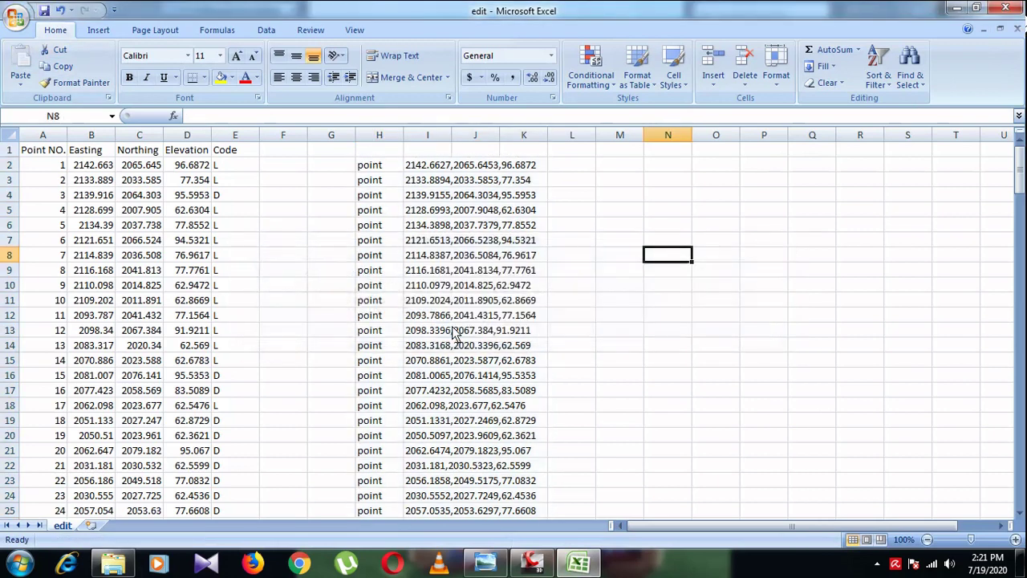
- Open points.csv and scroll through the exported coordinates
left_click(959, 9)
double_click(218, 148)
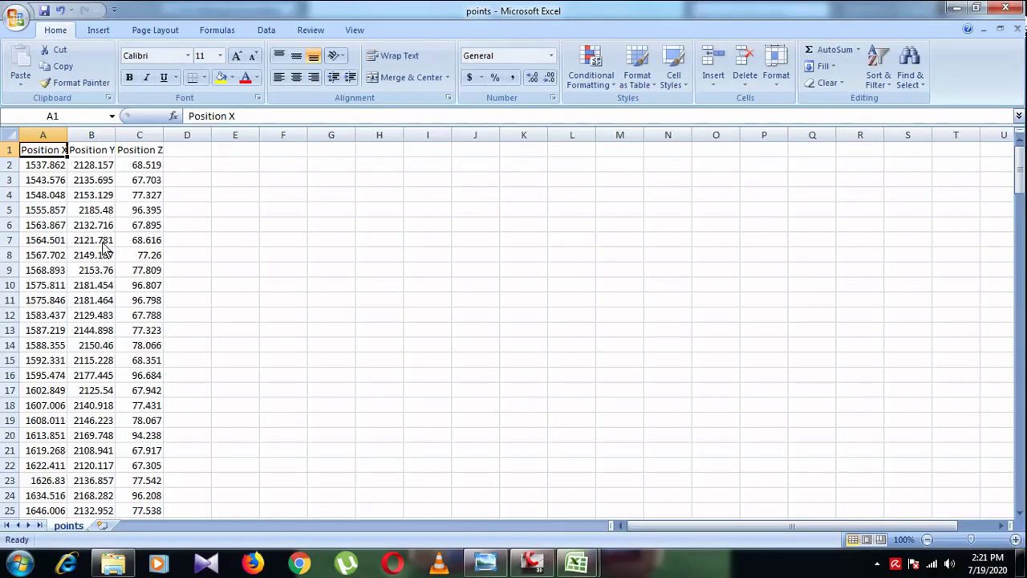
scroll(44, 213, "down", 3)
scroll(44, 225, "down", 5)
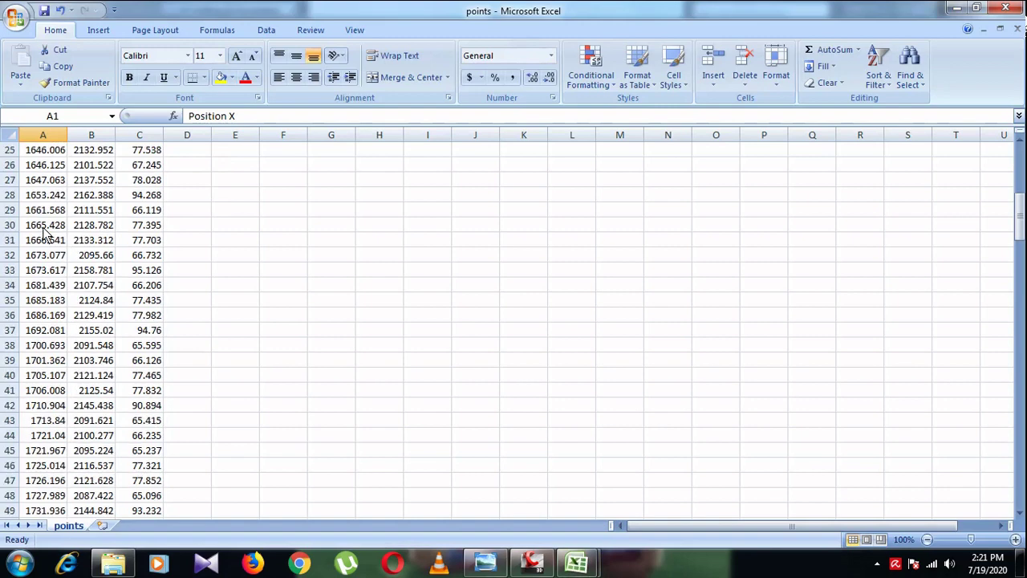
scroll(43, 241, "down", 8)
scroll(42, 256, "down", 7)
scroll(44, 256, "down", 12)
scroll(43, 258, "down", 7)
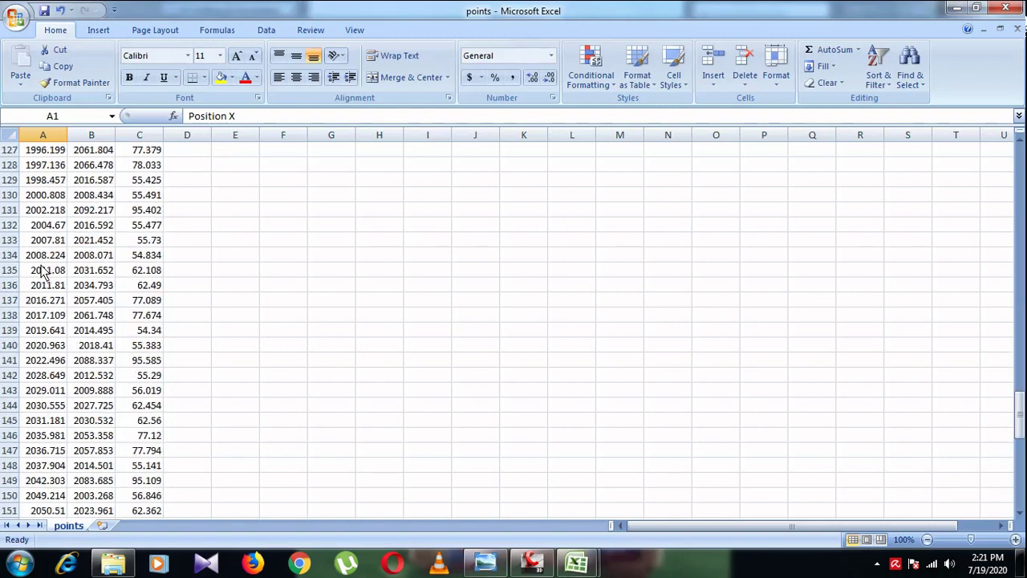
scroll(44, 259, "down", 10)
scroll(45, 261, "down", 3)
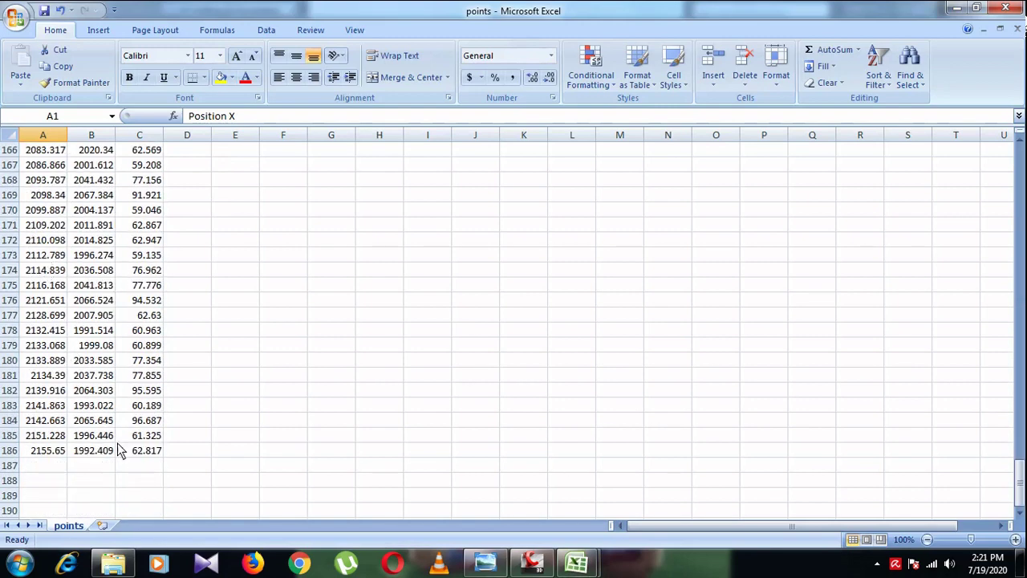
scroll(118, 450, "up", 5)
scroll(108, 445, "up", 6)
scroll(106, 442, "up", 12)
scroll(105, 441, "up", 10)
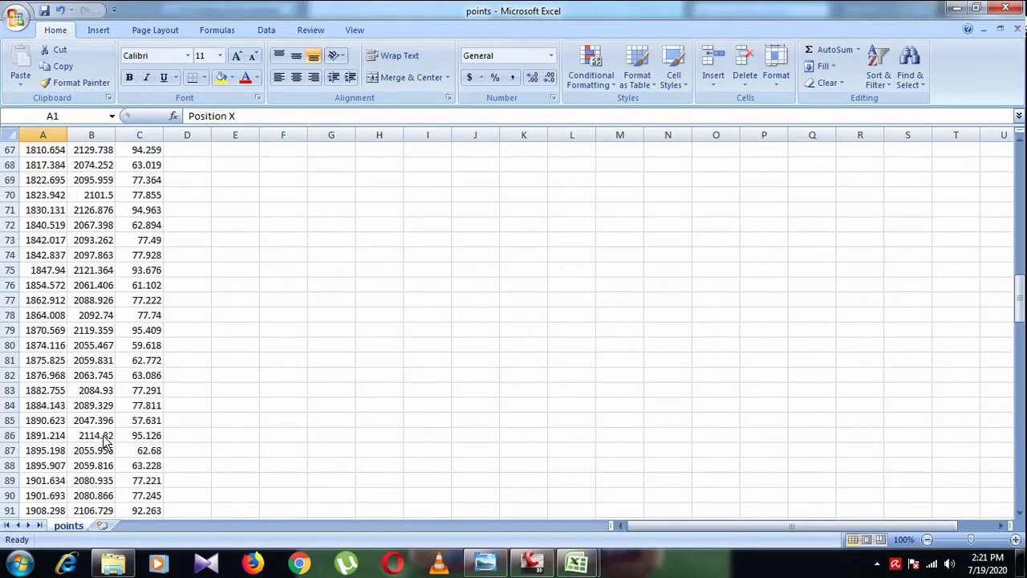
scroll(104, 442, "up", 12)
scroll(104, 442, "up", 7)
scroll(104, 441, "up", 3)
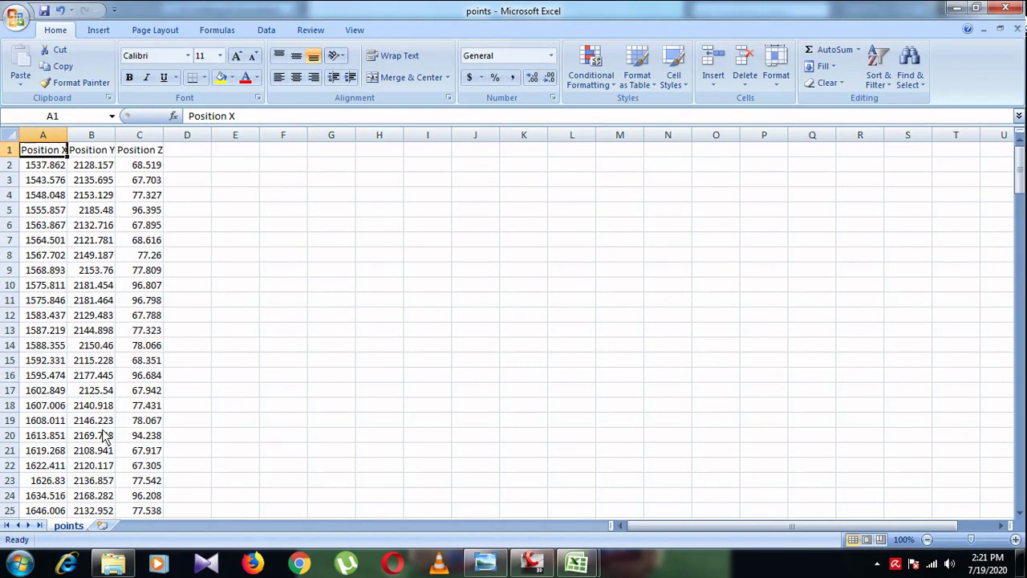
- Delete the Position X/Y/Z header row, close points.csv without saving, and minimize Excel and Explorer
right_click(10, 152)
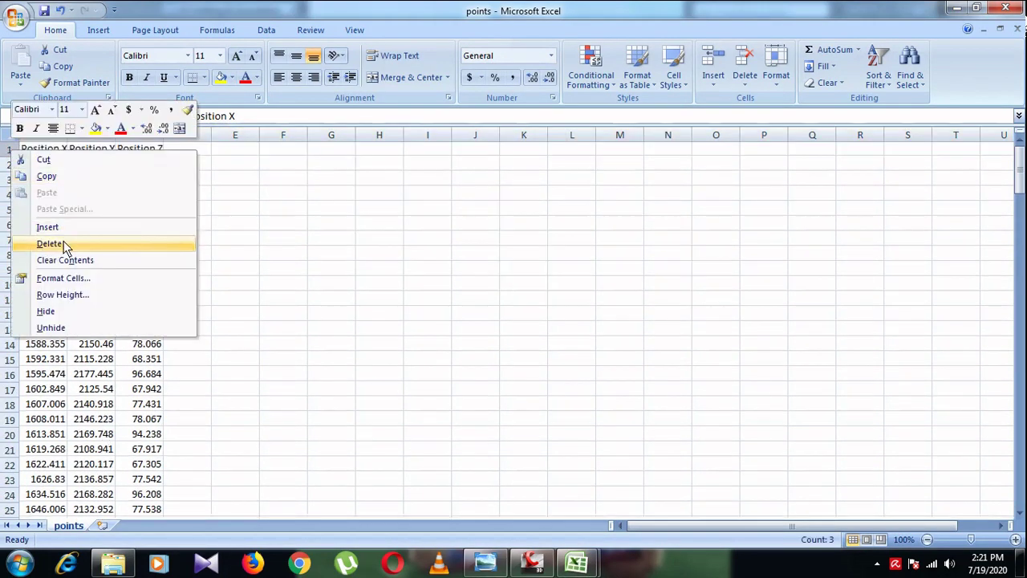
left_click(63, 241)
left_click(1006, 8)
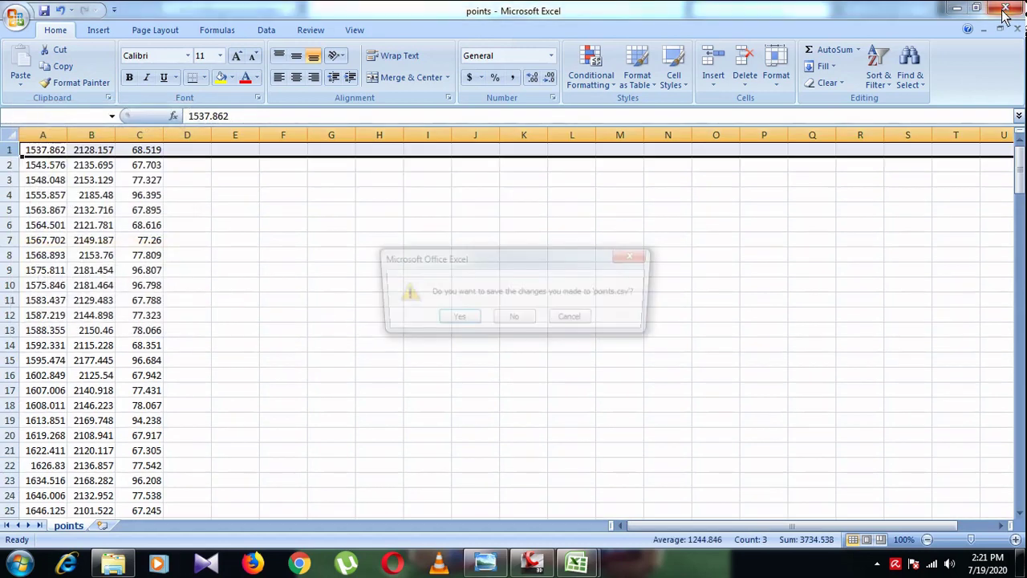
left_click(511, 319)
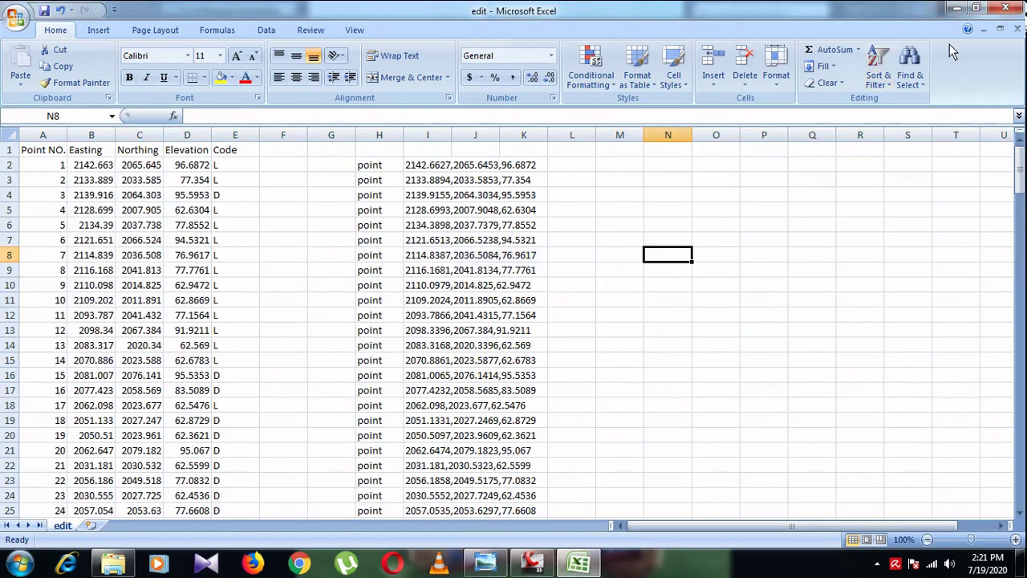
left_click(955, 8)
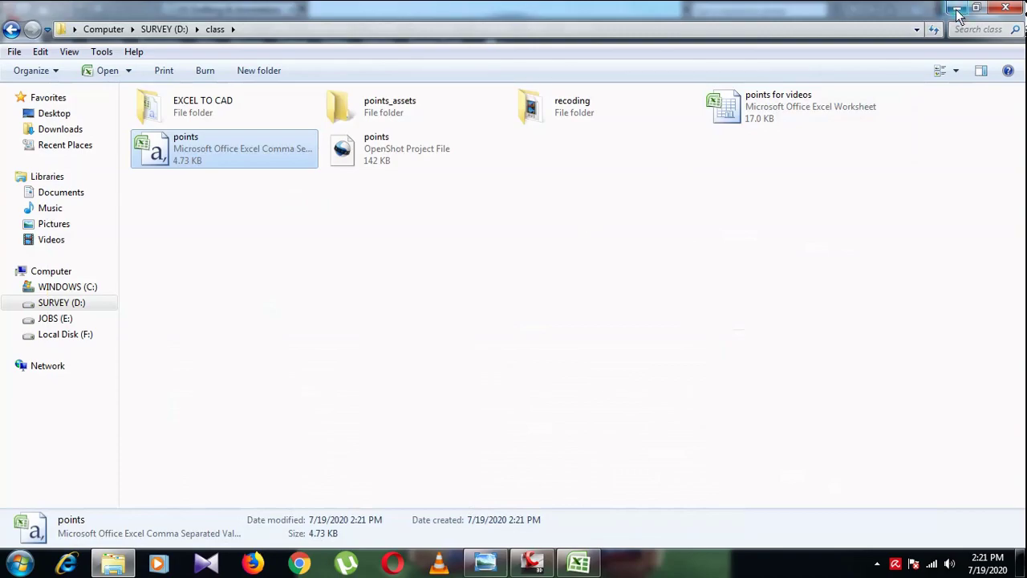
left_click(957, 9)
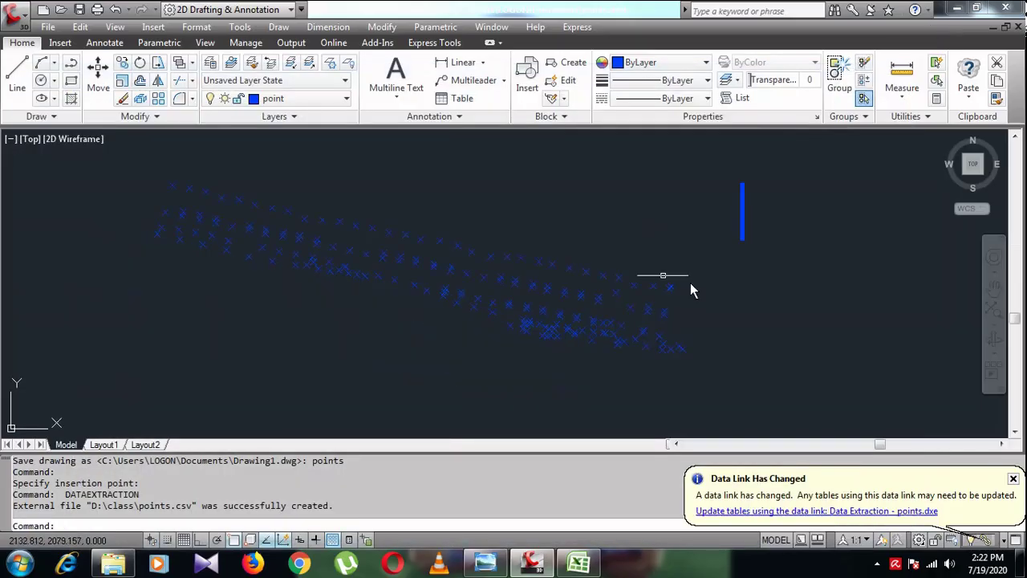
- Erase the stray blue vertical line with the E command
left_click(779, 269)
left_click(714, 178)
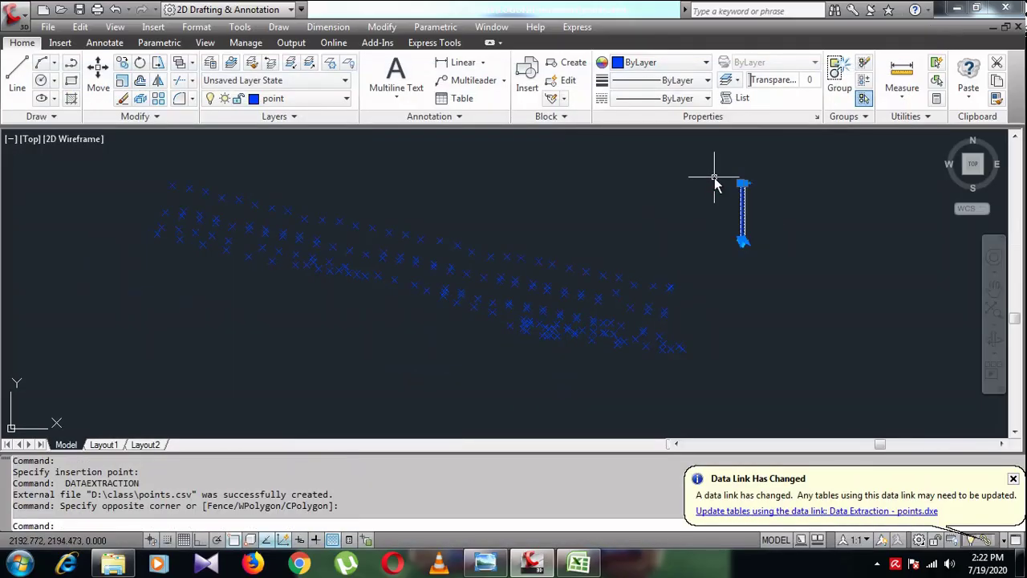
type("e")
key("Return")
- Identify one survey point's coordinates with the ID command
scroll(448, 261, "up", 2)
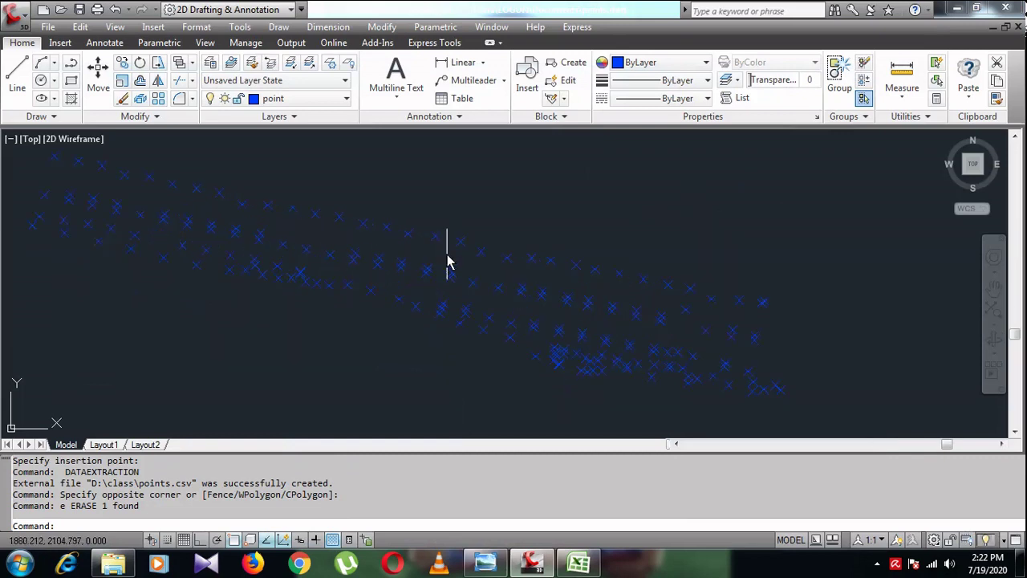
scroll(447, 260, "up", 2)
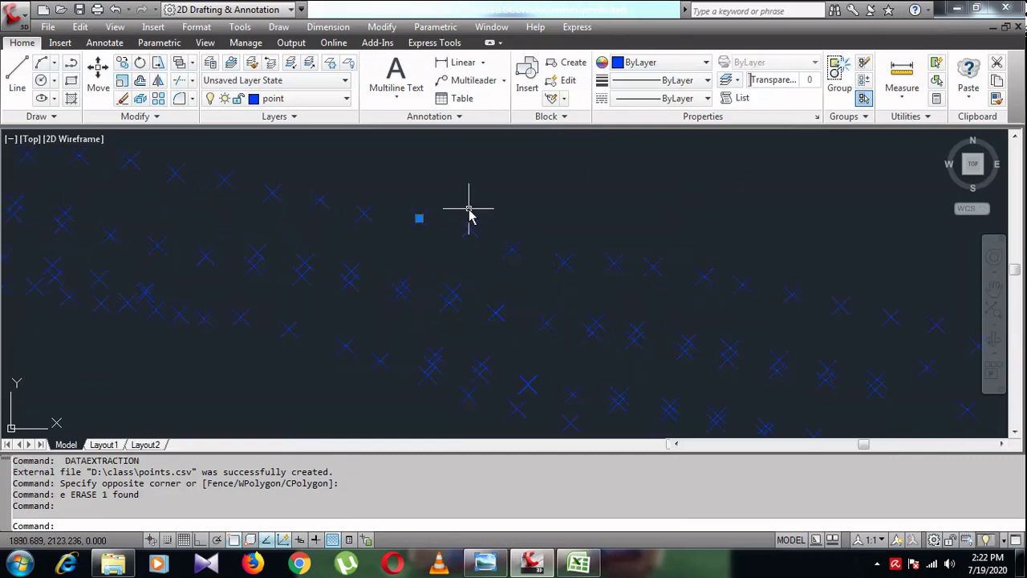
type("id")
key("Return")
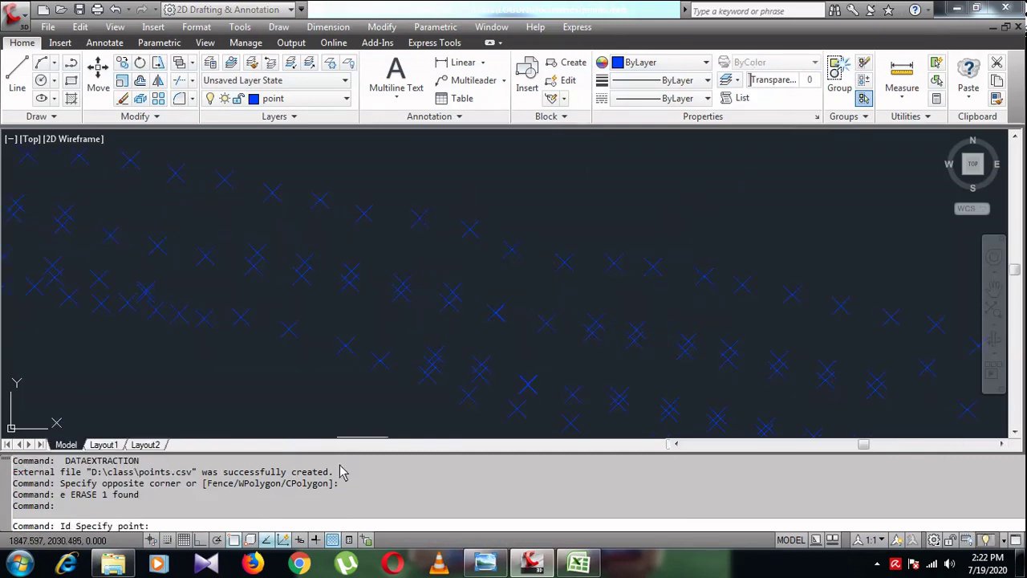
left_click(419, 219)
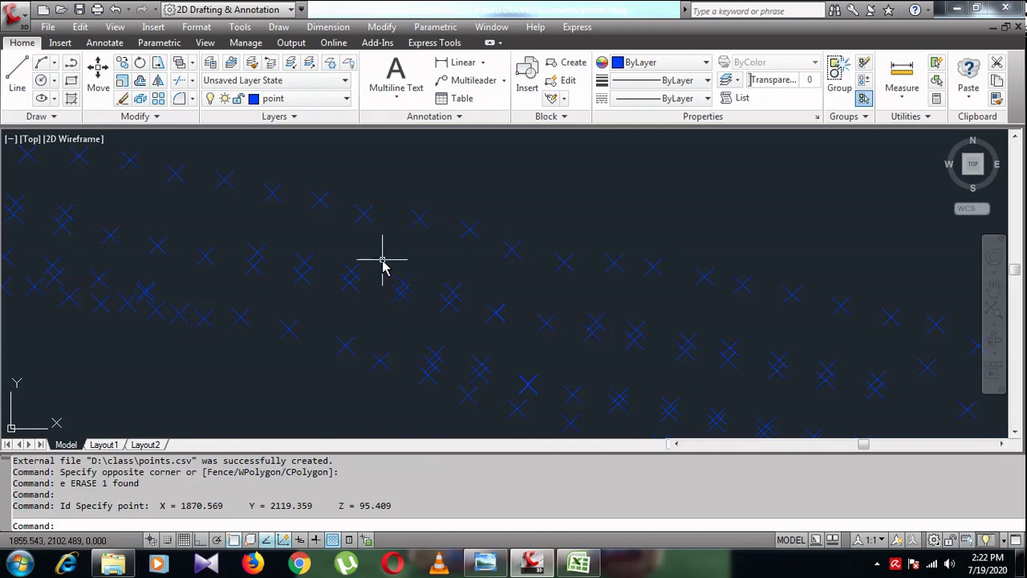
scroll(380, 265, "down", 5)
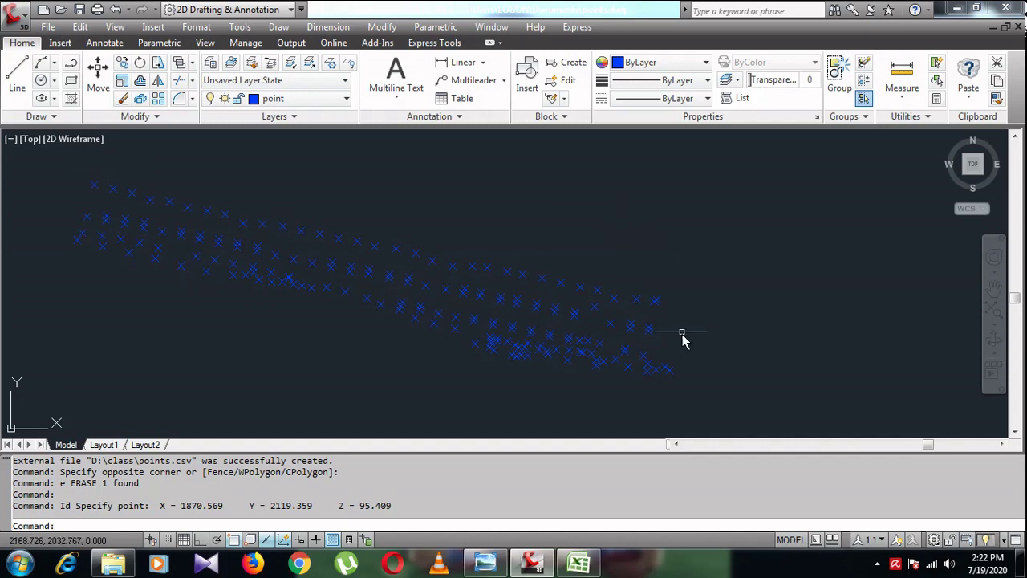
- Window-select all 185 survey points and erase them
left_click(709, 399)
left_click(77, 166)
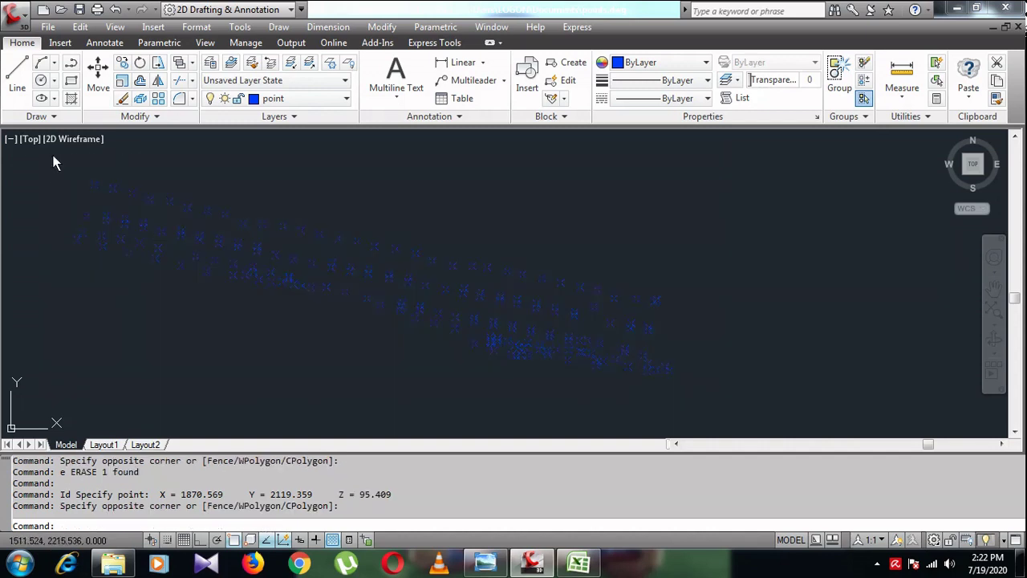
type("e")
key("Return")
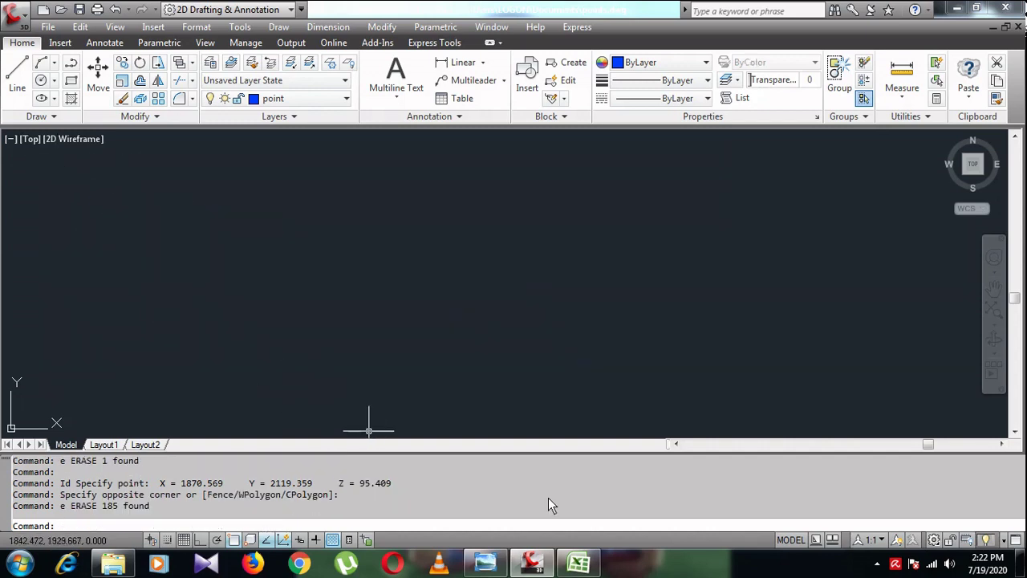
left_click(577, 561)
- Check the existing formula in I2, then start a CONCATENATE function in cell M2
scroll(378, 332, "down", 3)
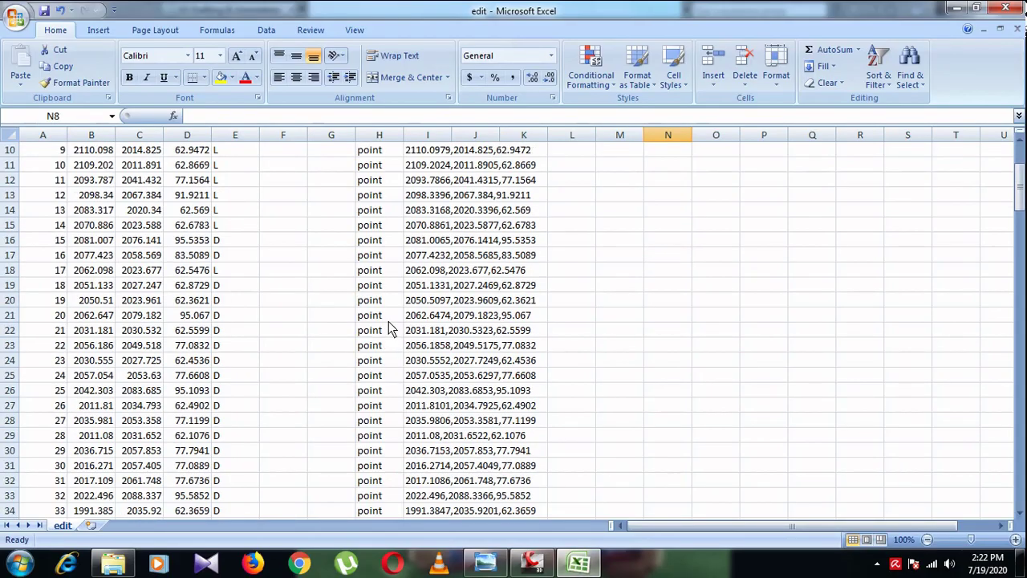
scroll(389, 321, "up", 3)
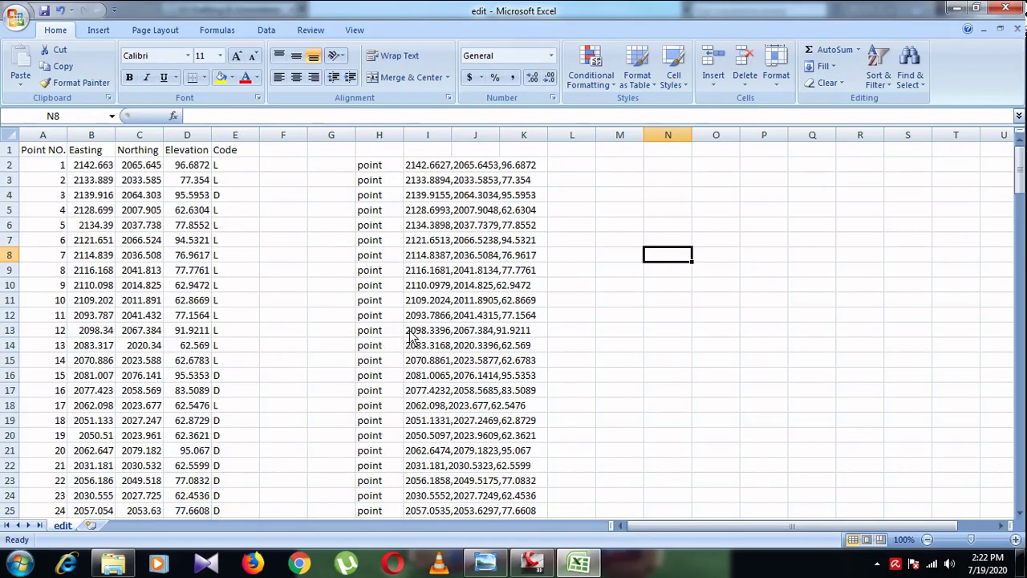
left_click(432, 171)
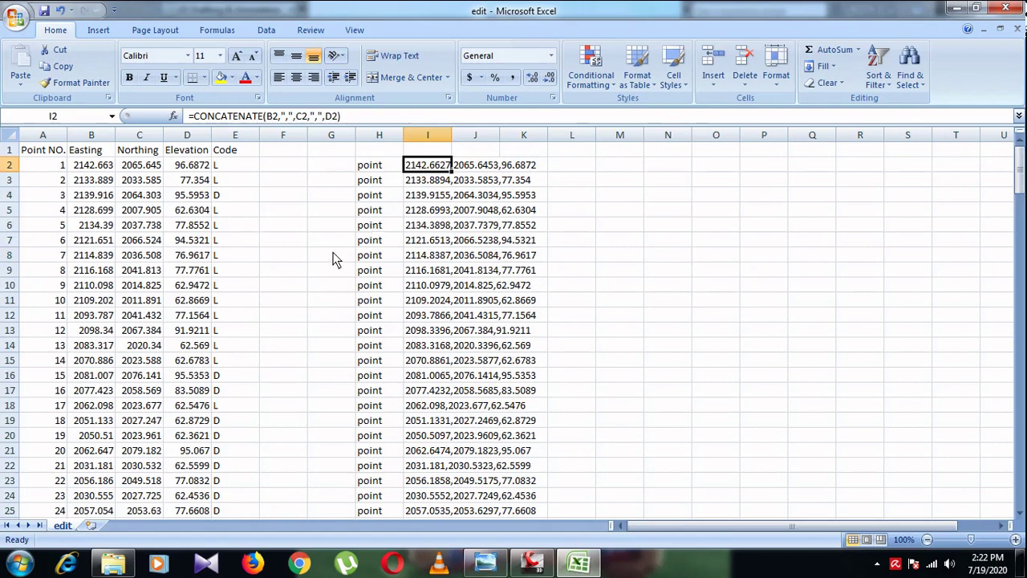
left_click(328, 200)
left_click(637, 167)
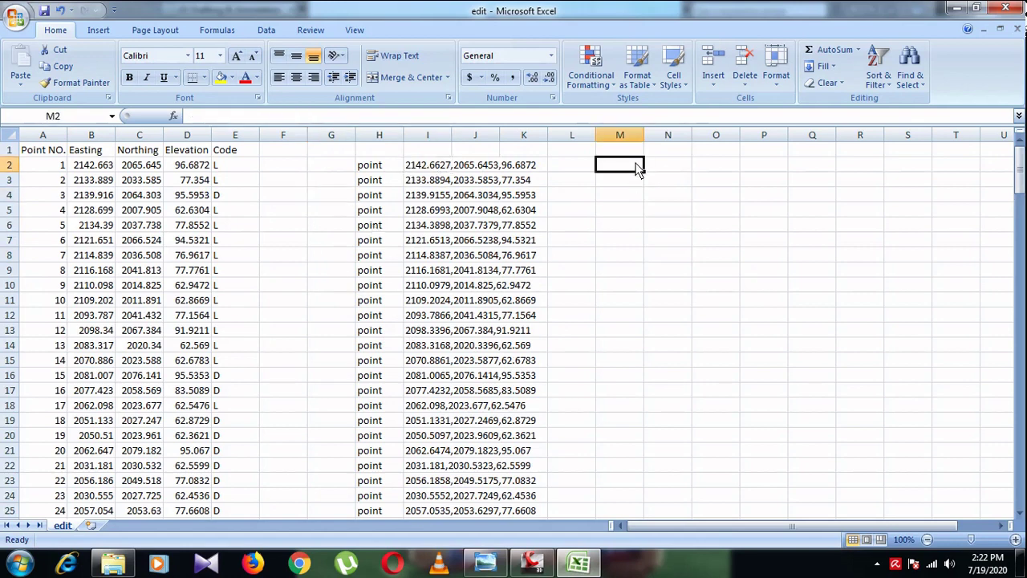
type("=")
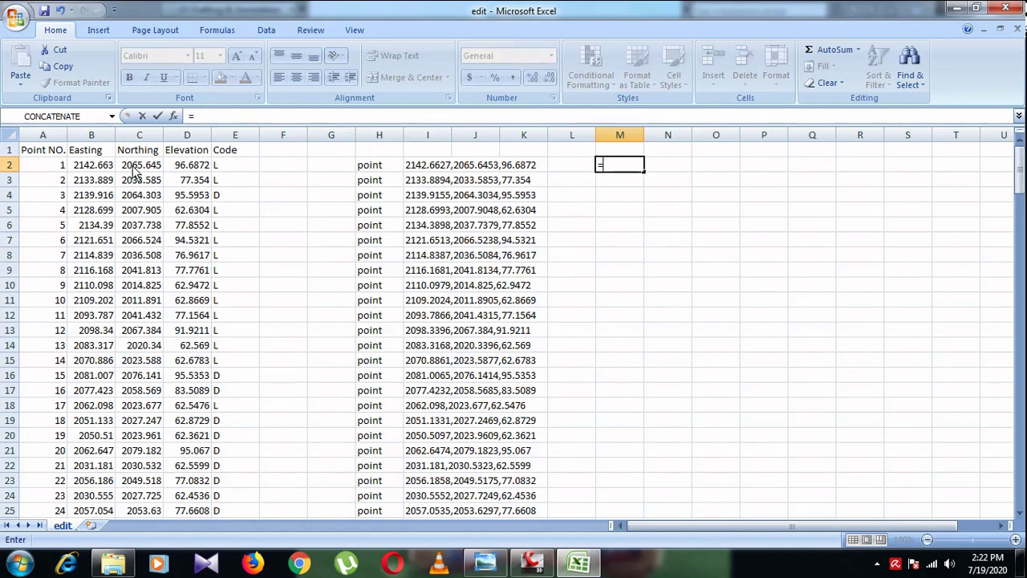
left_click(64, 117)
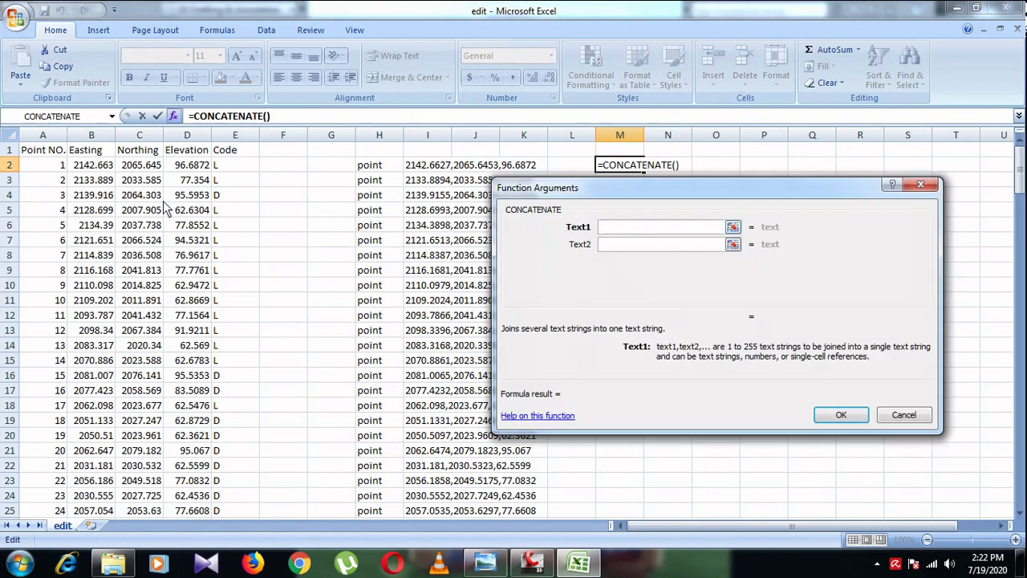
- Set the arguments to B2, a comma and C2, giving =CONCATENATE(B2,",",C2)
left_click(102, 167)
left_click(631, 243)
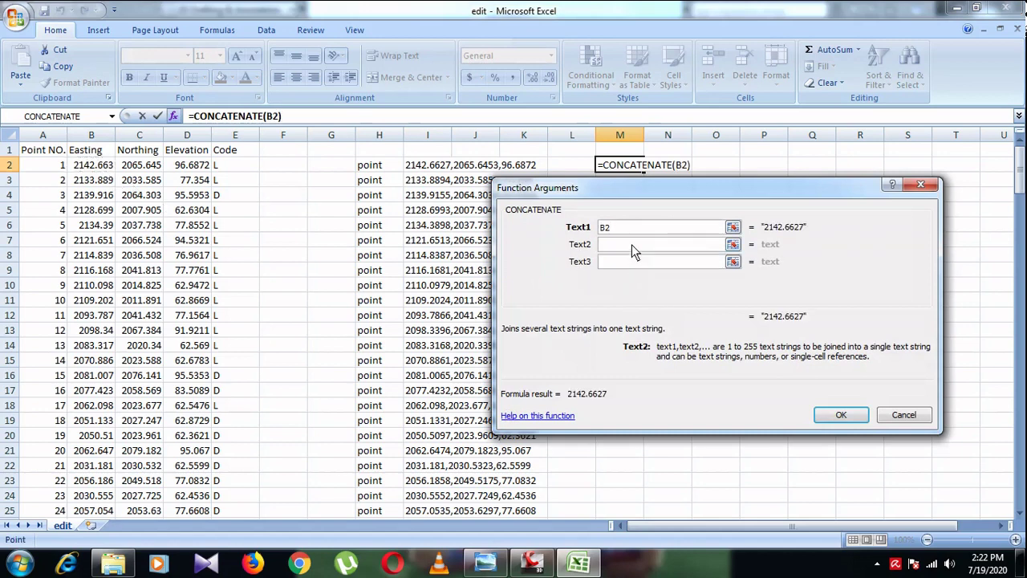
left_click(142, 170)
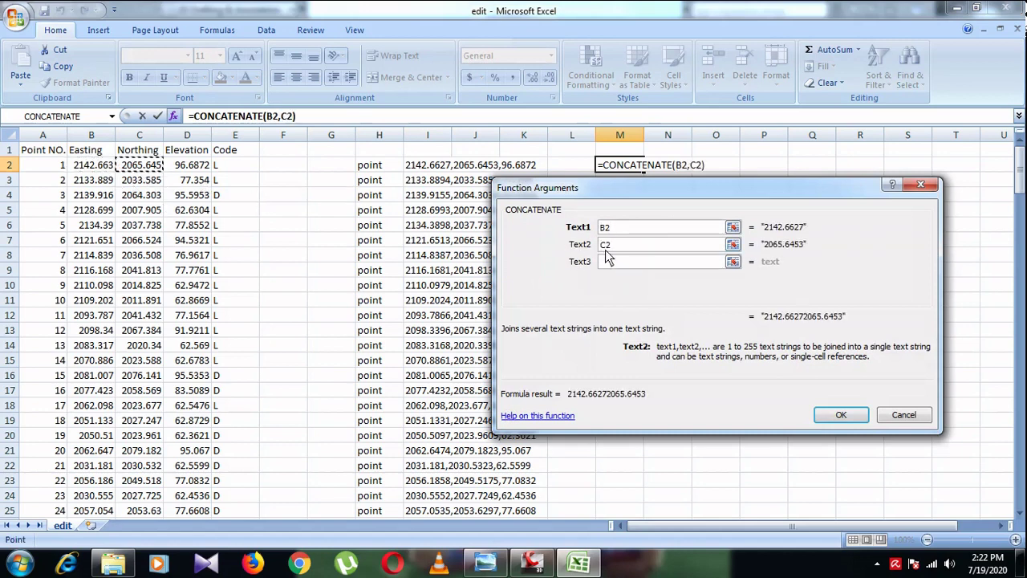
left_click_drag(635, 249, 552, 250)
type(",")
left_click(608, 257)
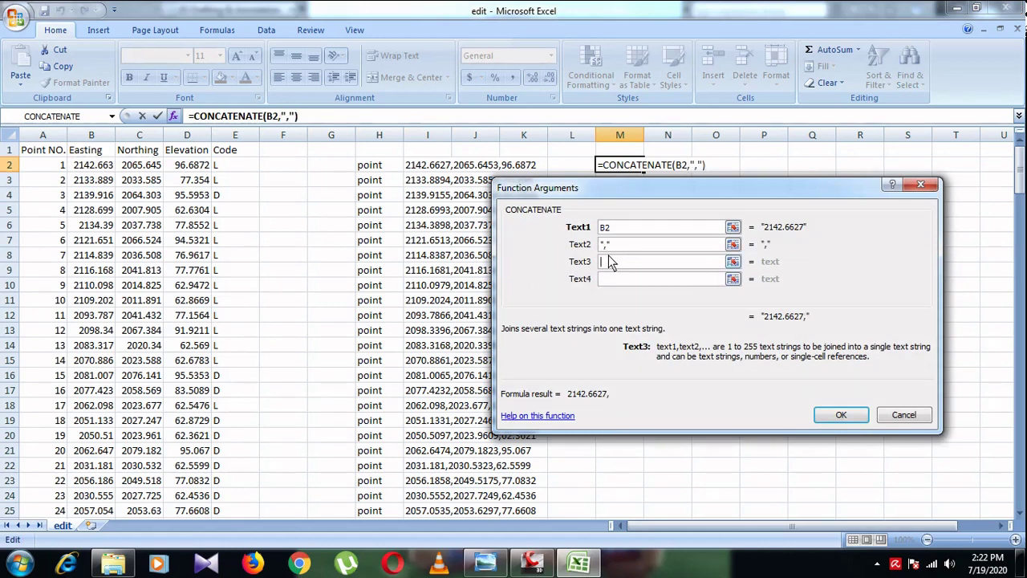
left_click(141, 170)
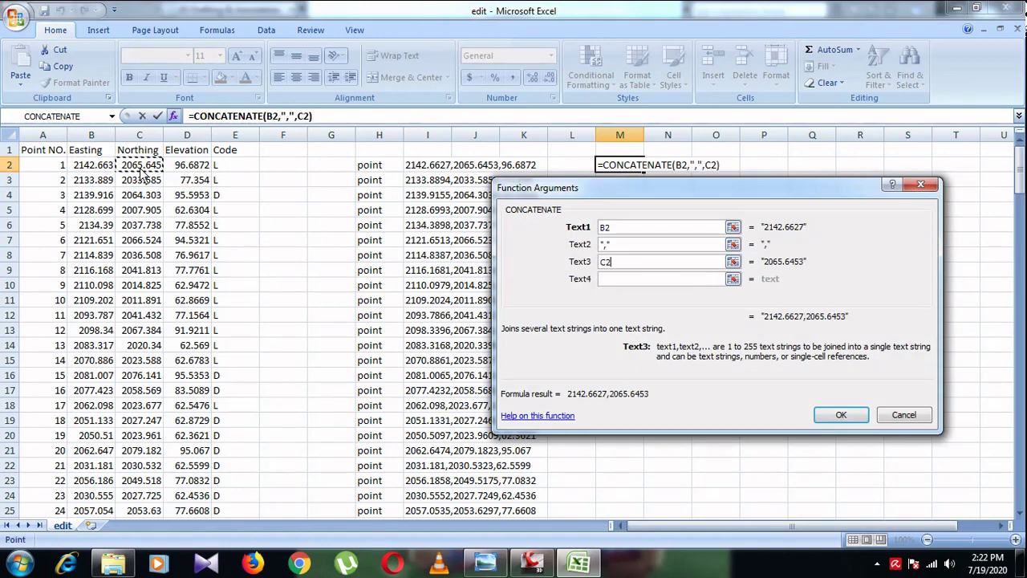
left_click(840, 415)
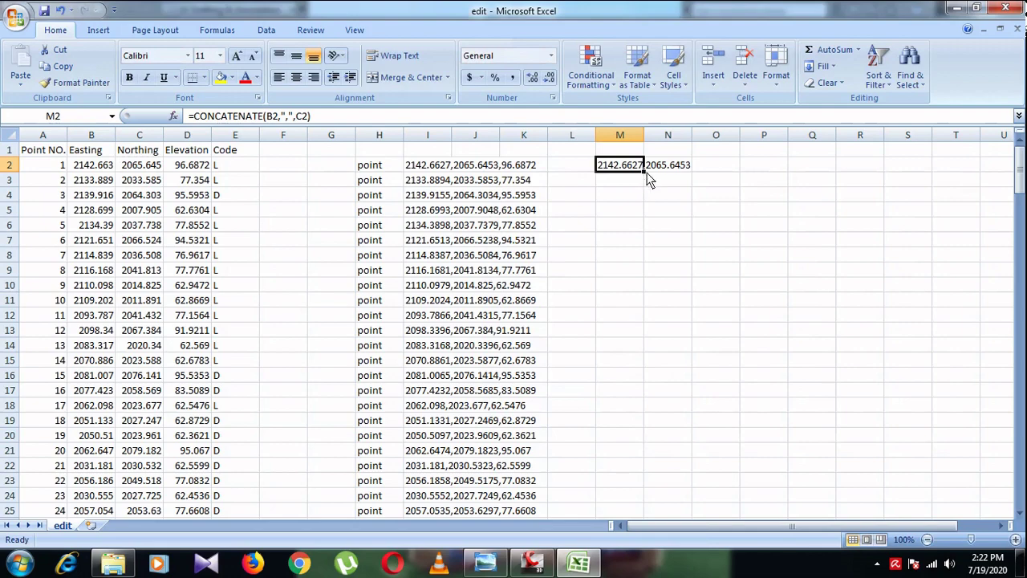
- Fill the M2 formula down to row 186 and copy column M
mouse_move(644, 172)
left_mouse_down()
mouse_move(646, 513)
mouse_move(633, 537)
left_mouse_up()
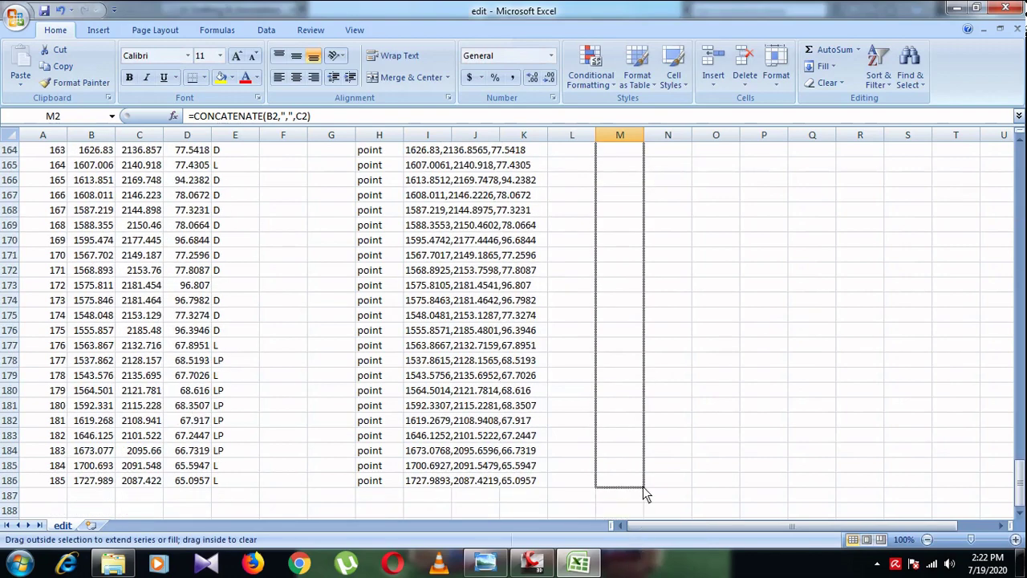
left_click_drag(646, 493, 642, 486)
scroll(651, 357, "up", 5)
scroll(647, 358, "up", 11)
scroll(647, 359, "up", 11)
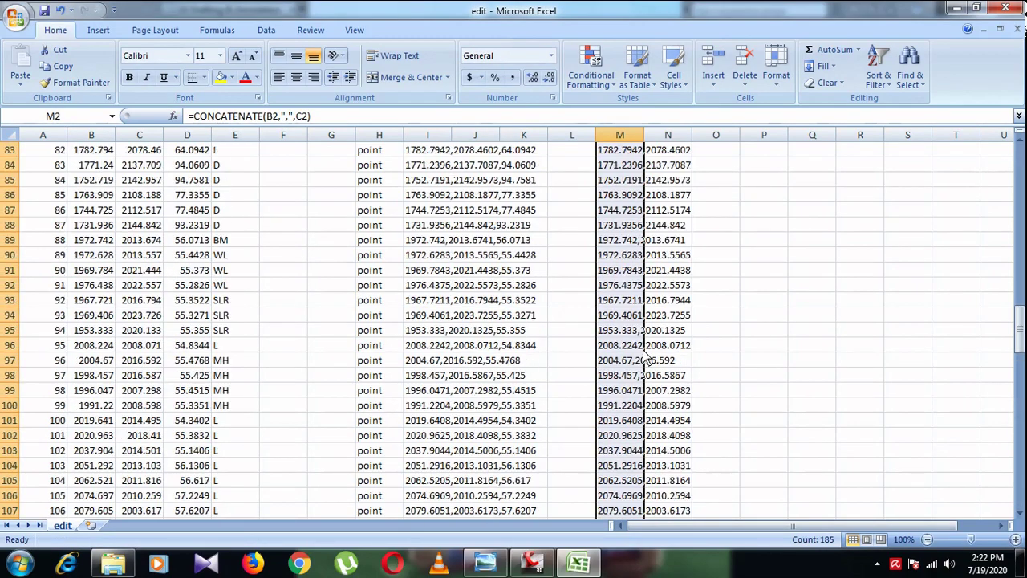
scroll(646, 359, "up", 1)
right_click(627, 255)
left_click(666, 280)
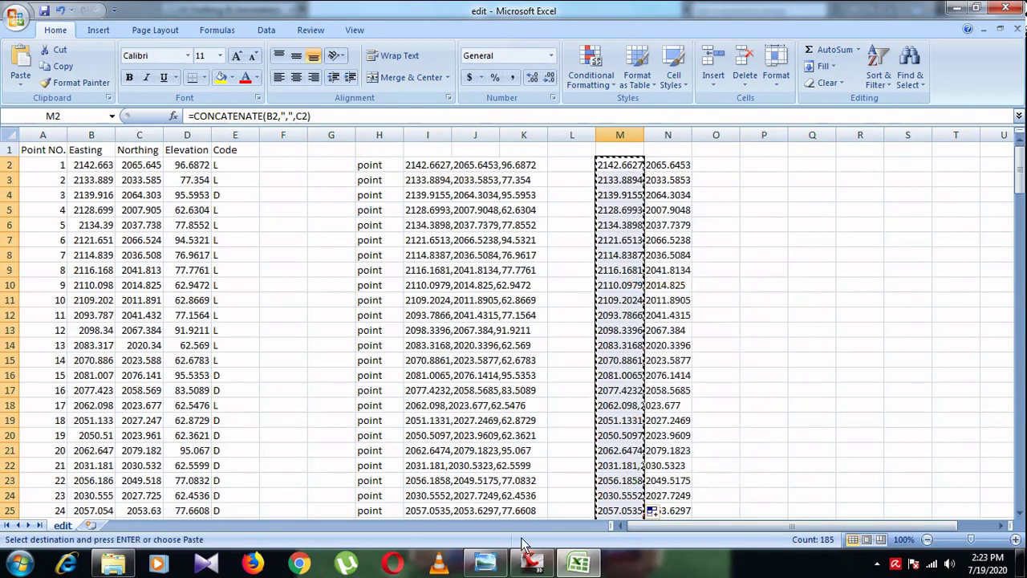
- In AutoCAD, start the PL command and paste all coordinates as polyline vertices, then finish
left_click(532, 562)
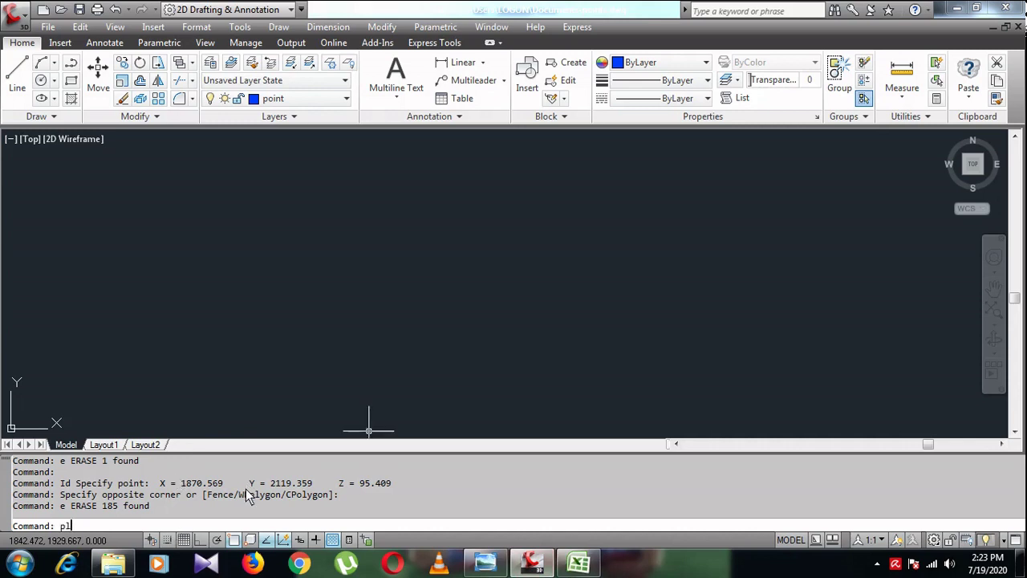
key("Return")
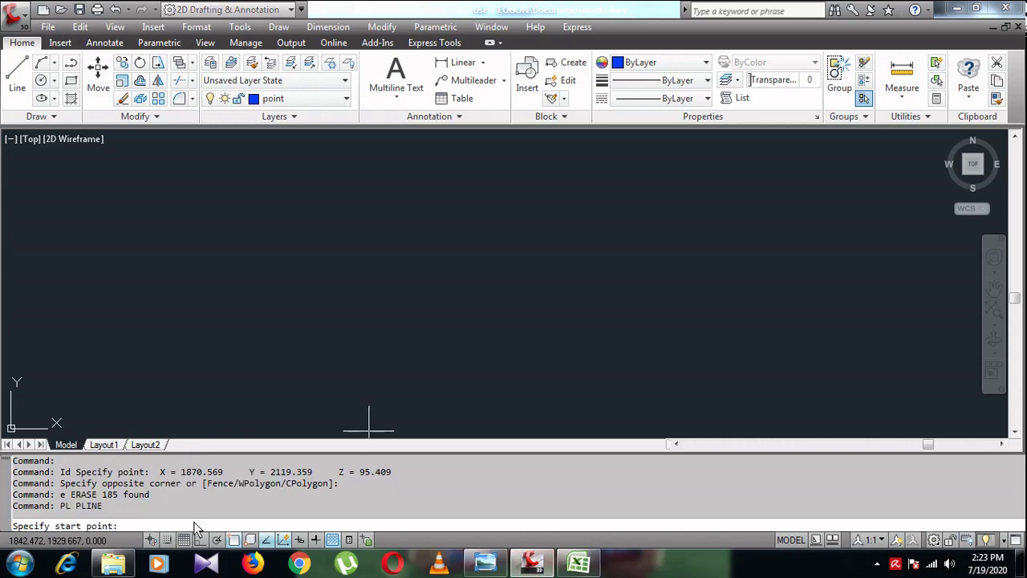
right_click(193, 530)
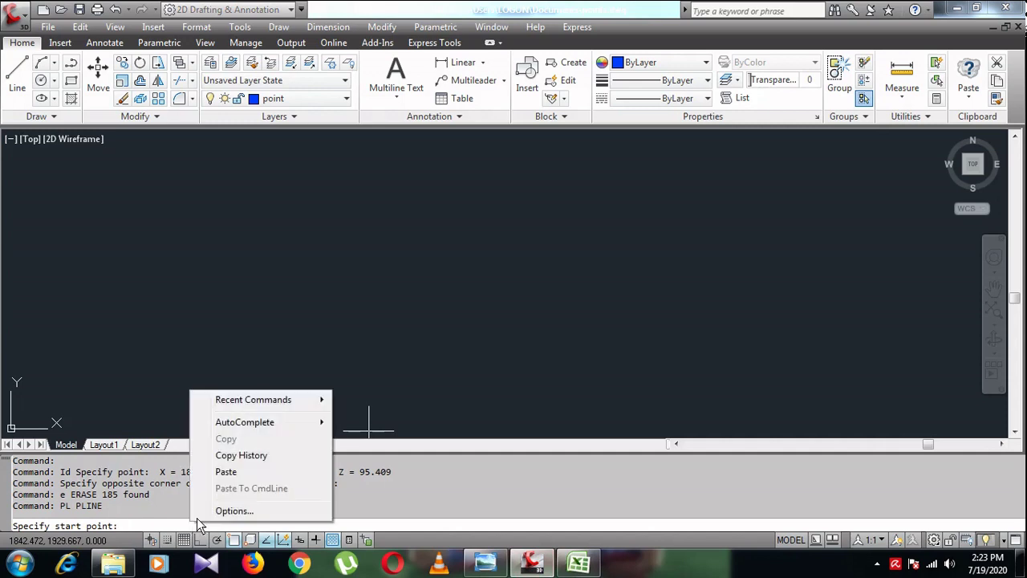
left_click(226, 472)
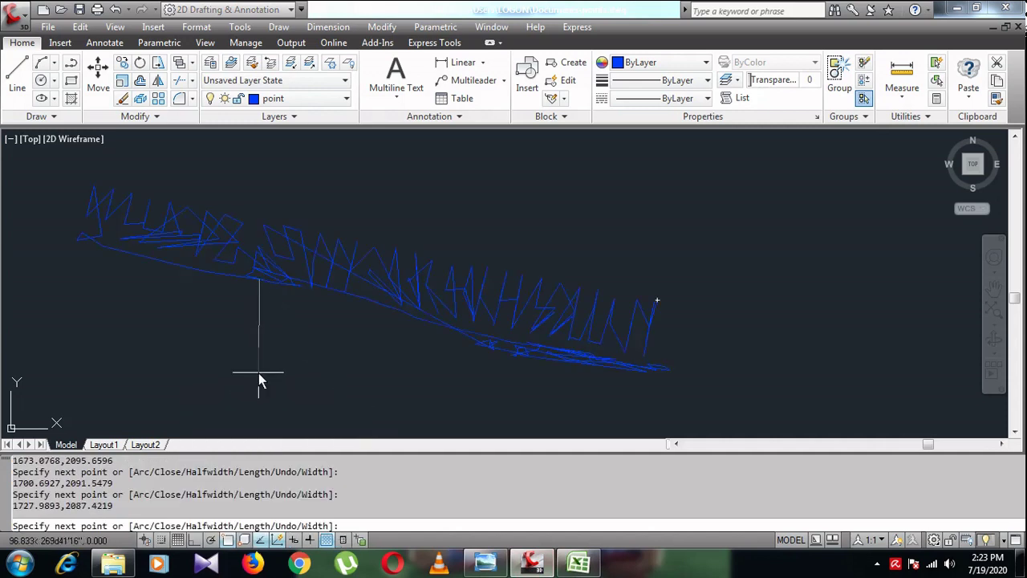
key("Return")
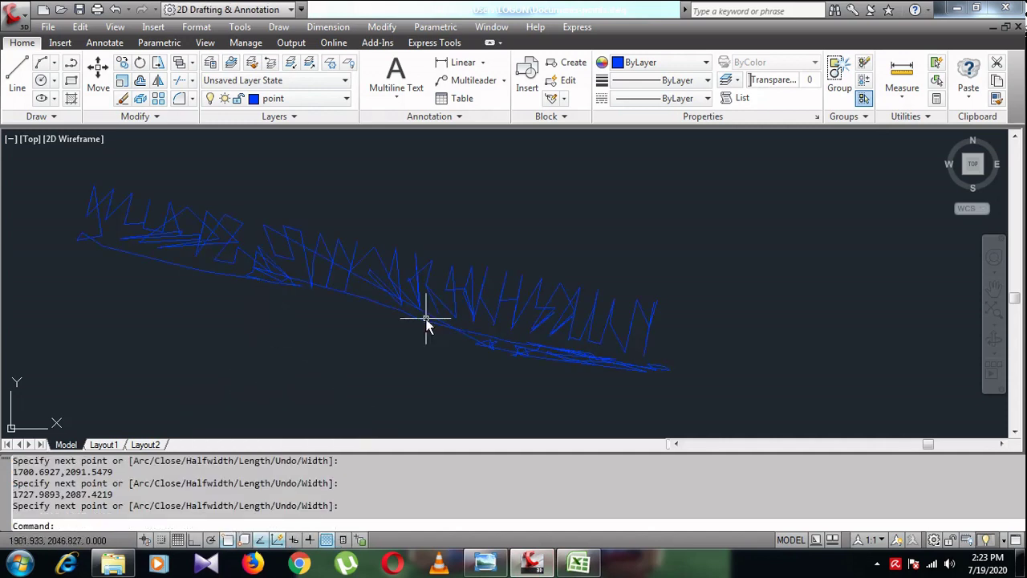
- Select the new polyline and zoom and pan to inspect it across the survey points
left_click(368, 311)
left_click(366, 295)
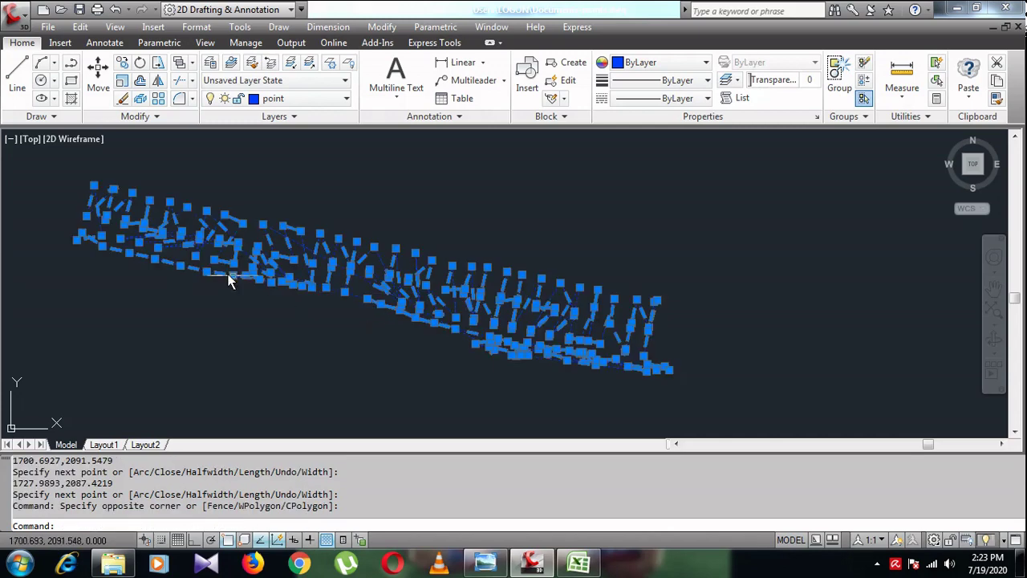
scroll(661, 329, "up", 1)
scroll(661, 328, "up", 1)
scroll(659, 328, "up", 1)
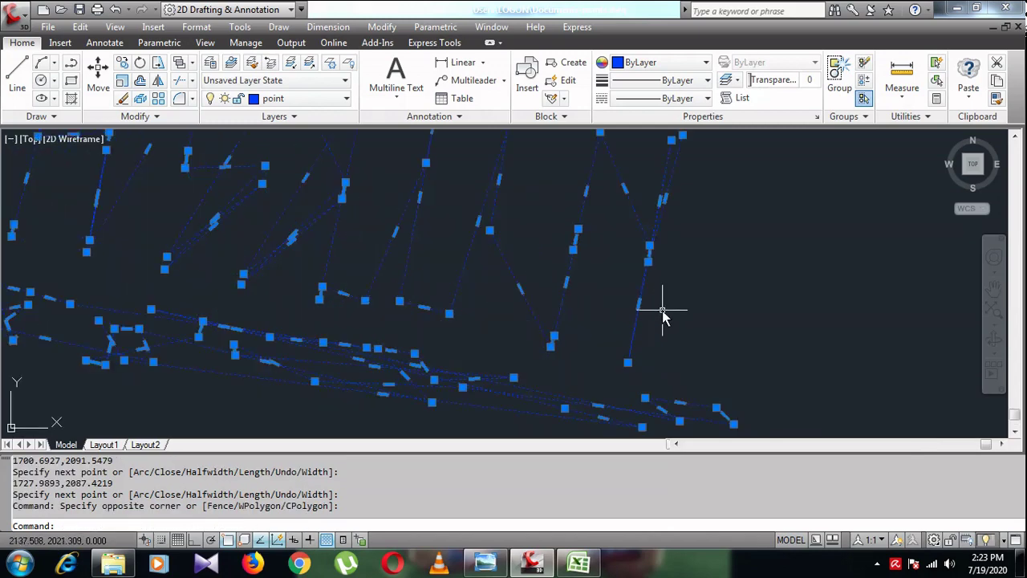
scroll(658, 329, "up", 1)
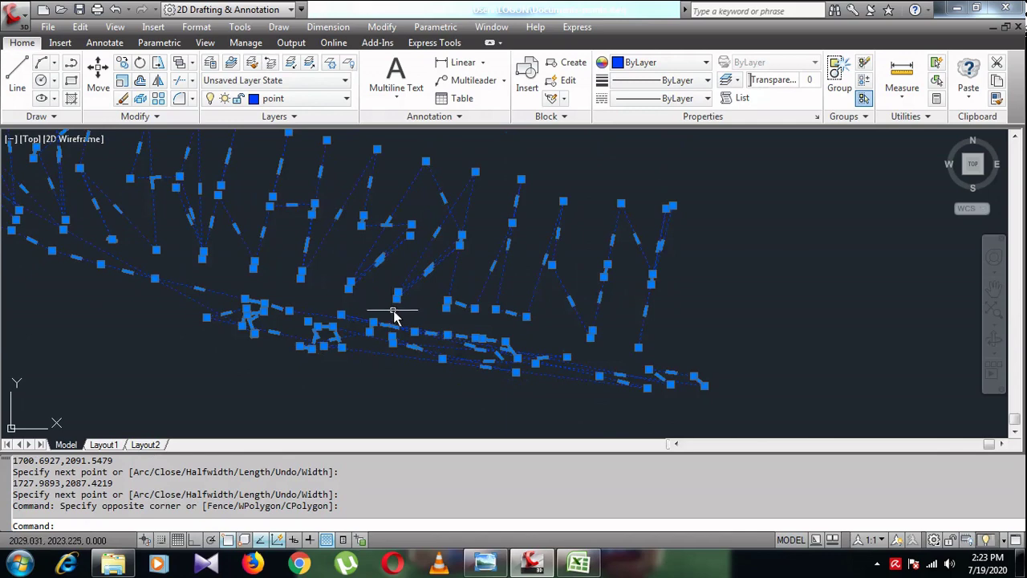
middle_click_drag(394, 316, 439, 329)
scroll(683, 362, "up", 1)
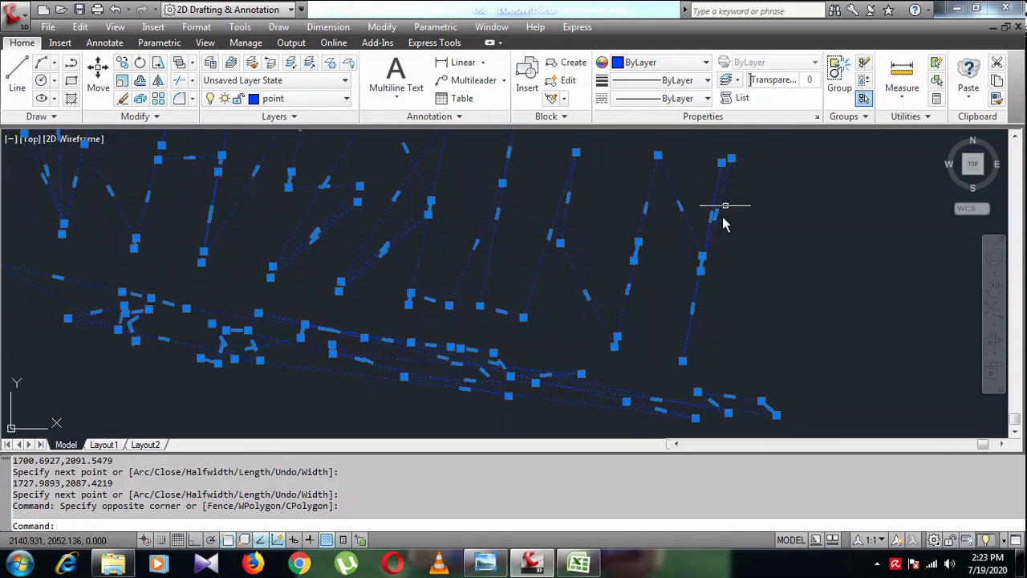
scroll(633, 248, "down", 3)
scroll(530, 278, "down", 1)
scroll(395, 256, "down", 2)
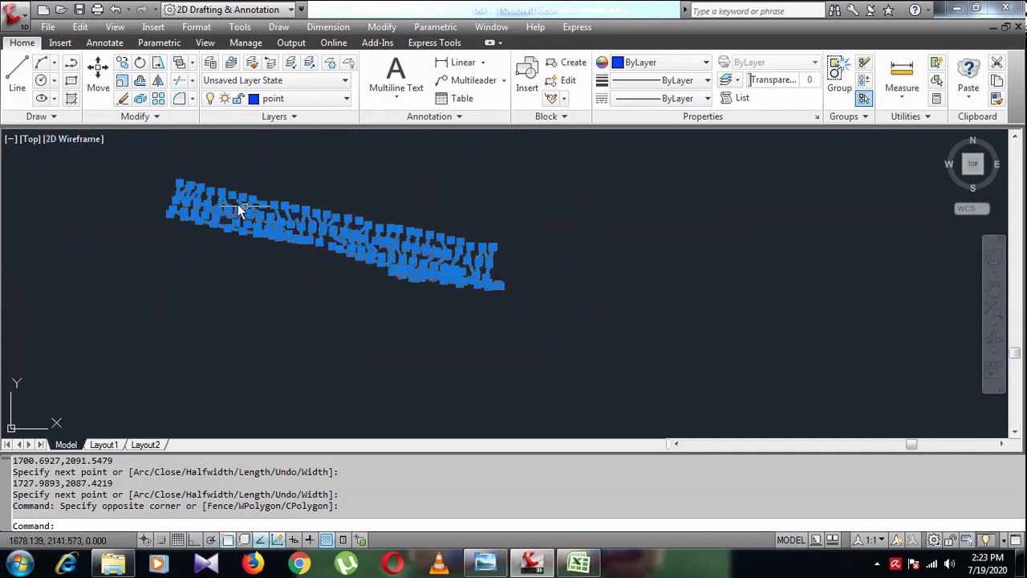
scroll(210, 196, "up", 2)
middle_click_drag(208, 195, 285, 248)
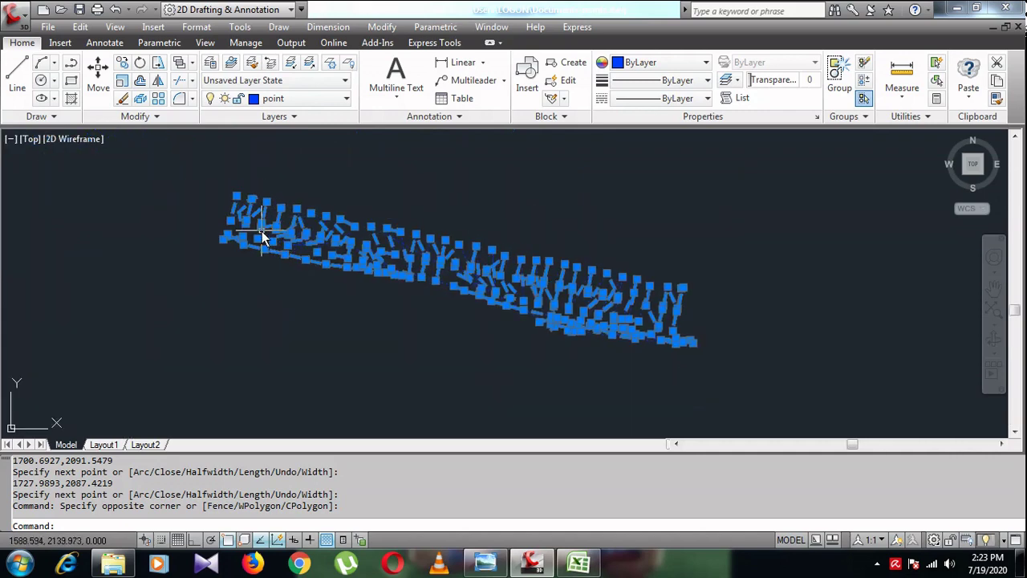
key("Escape")
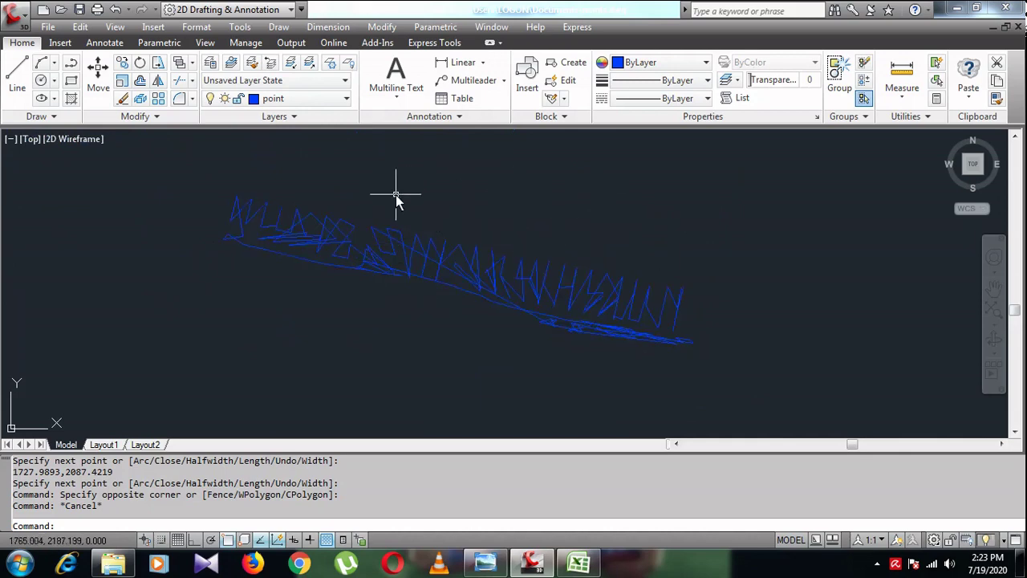
left_click(458, 289)
type("LI")
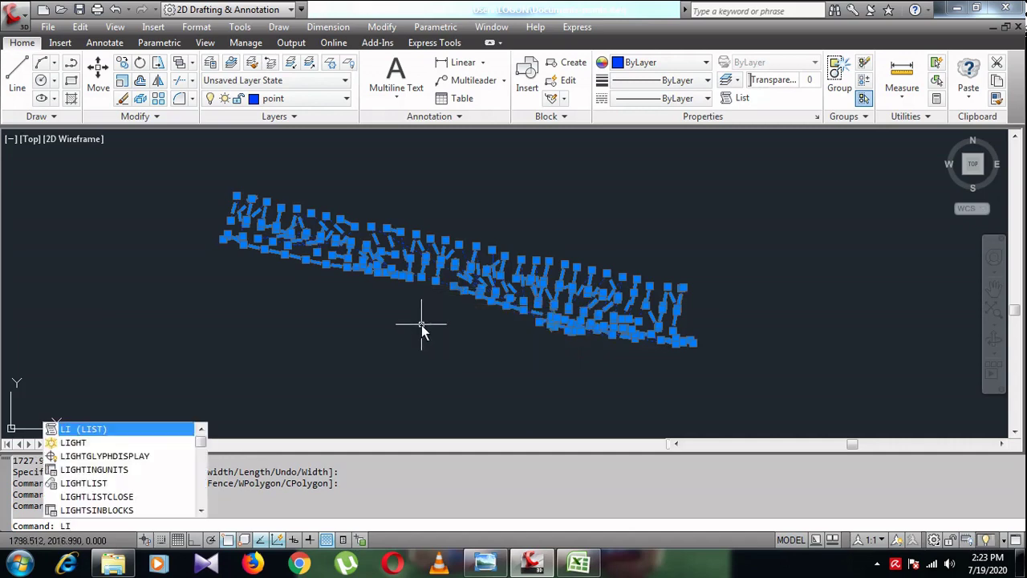
key("Return")
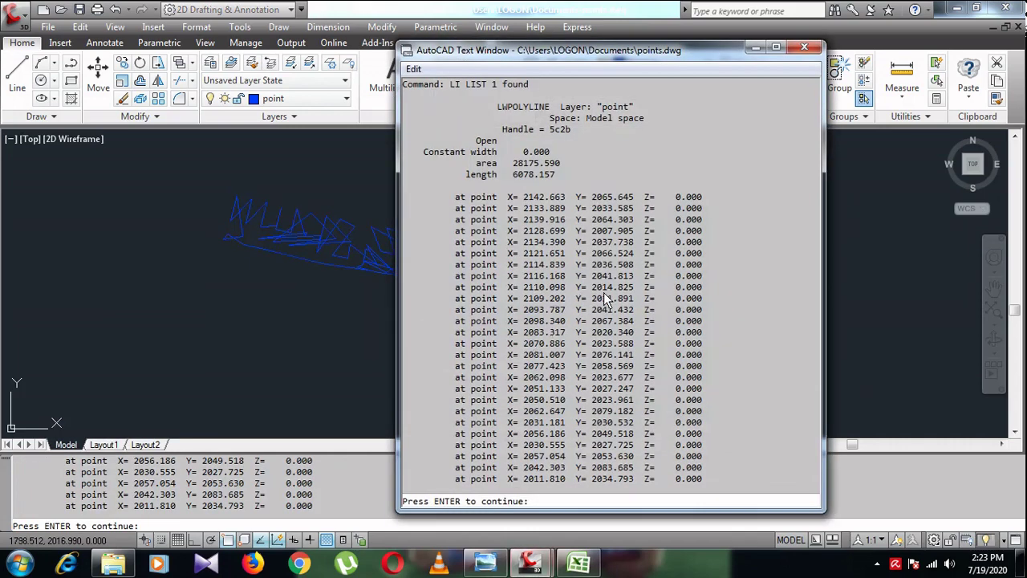
key("Return")
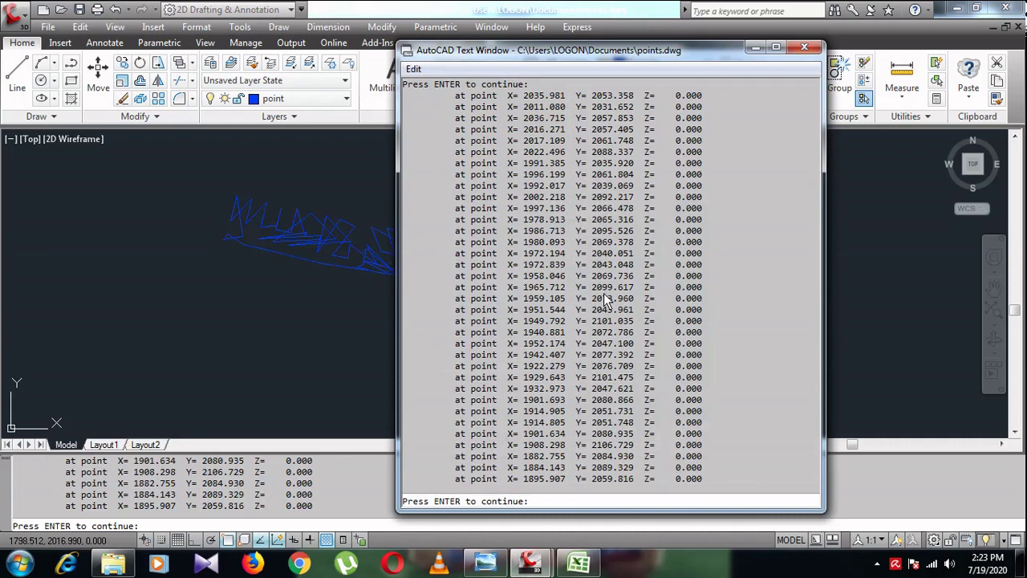
key("Return")
key("Return")
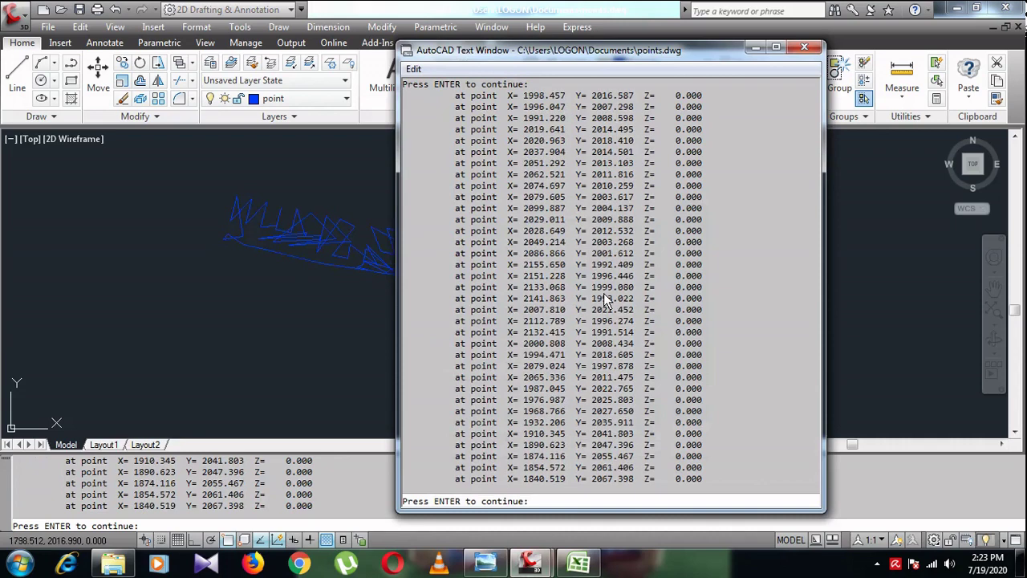
key("Return")
key("Return")
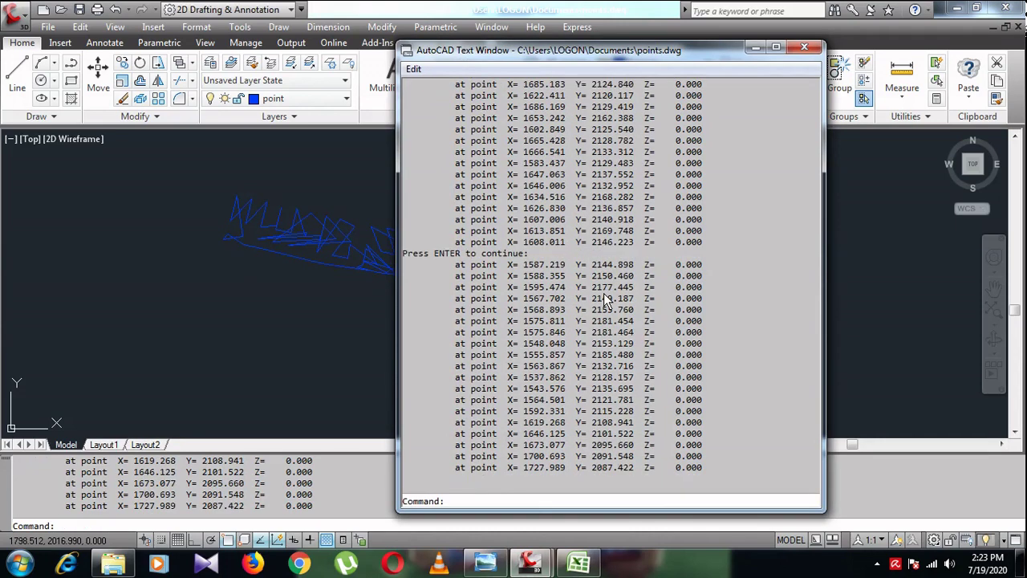
left_click(803, 49)
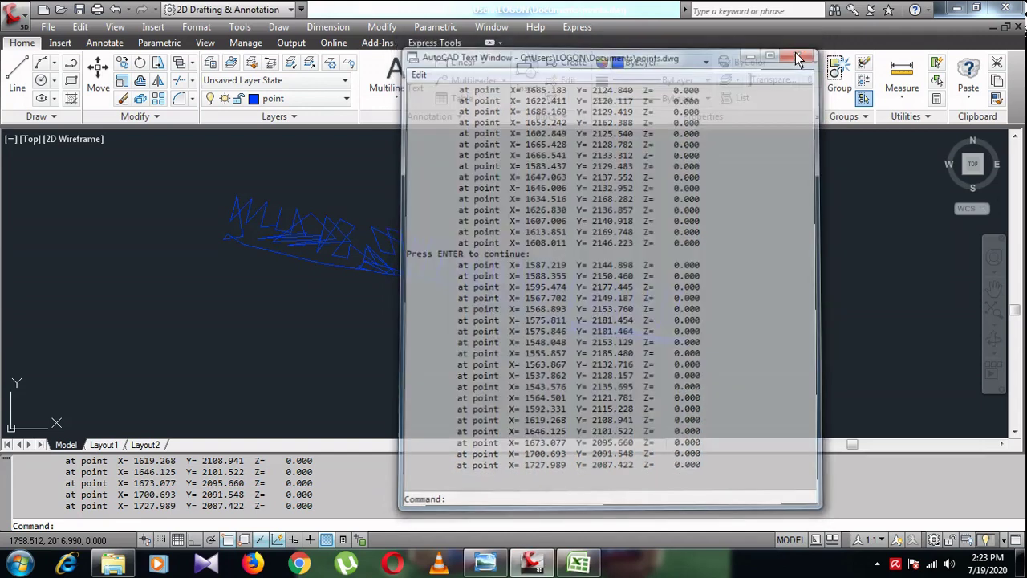